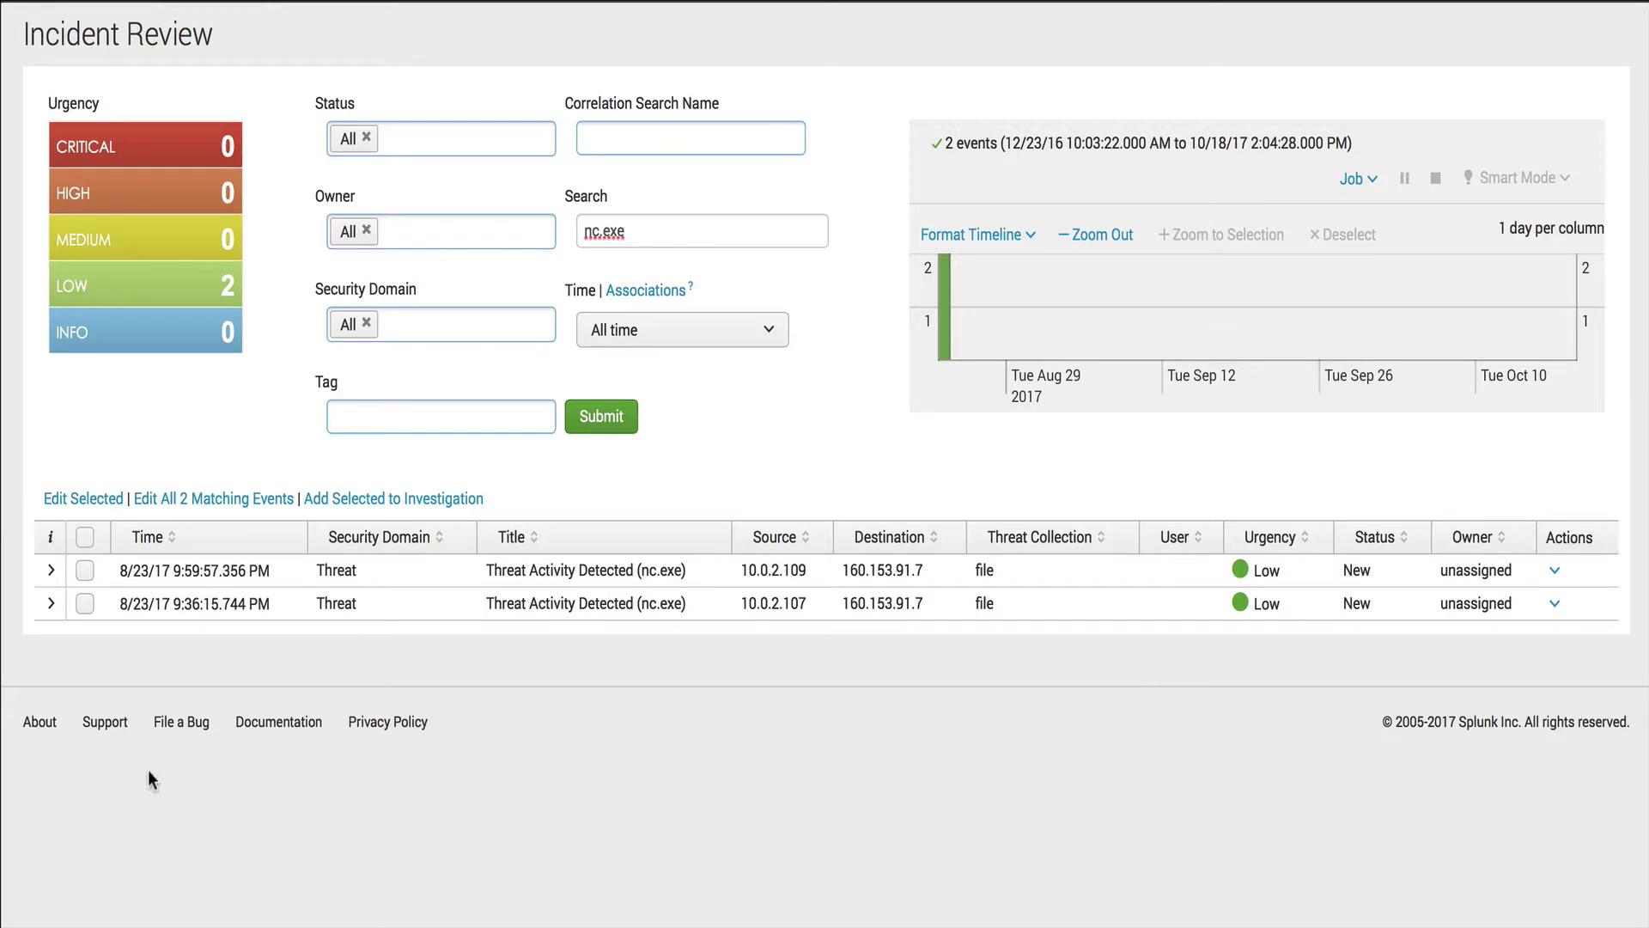
- Expand the 9:36 PM nc.exe event's fields and show the actions for source 10.0.2.107
{"action": "left_click", "coordinate": [50, 603]}
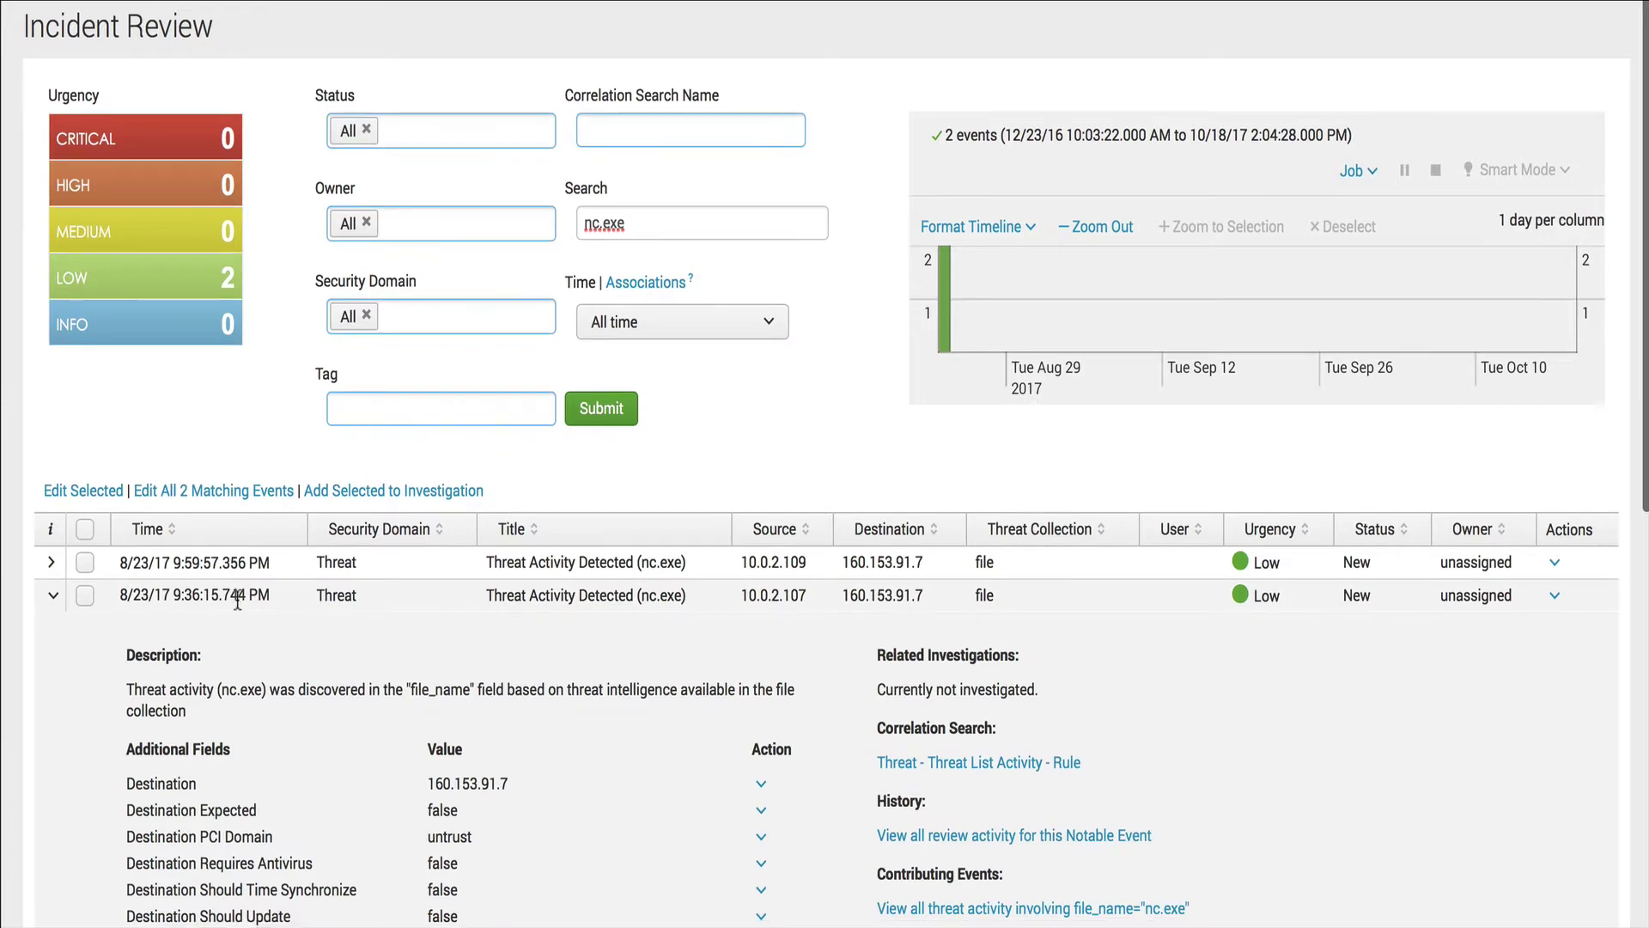
{"action": "scroll", "coordinate": [238, 600], "scroll_direction": "down", "scroll_amount": 3}
{"action": "scroll", "coordinate": [236, 599], "scroll_direction": "down", "scroll_amount": 7}
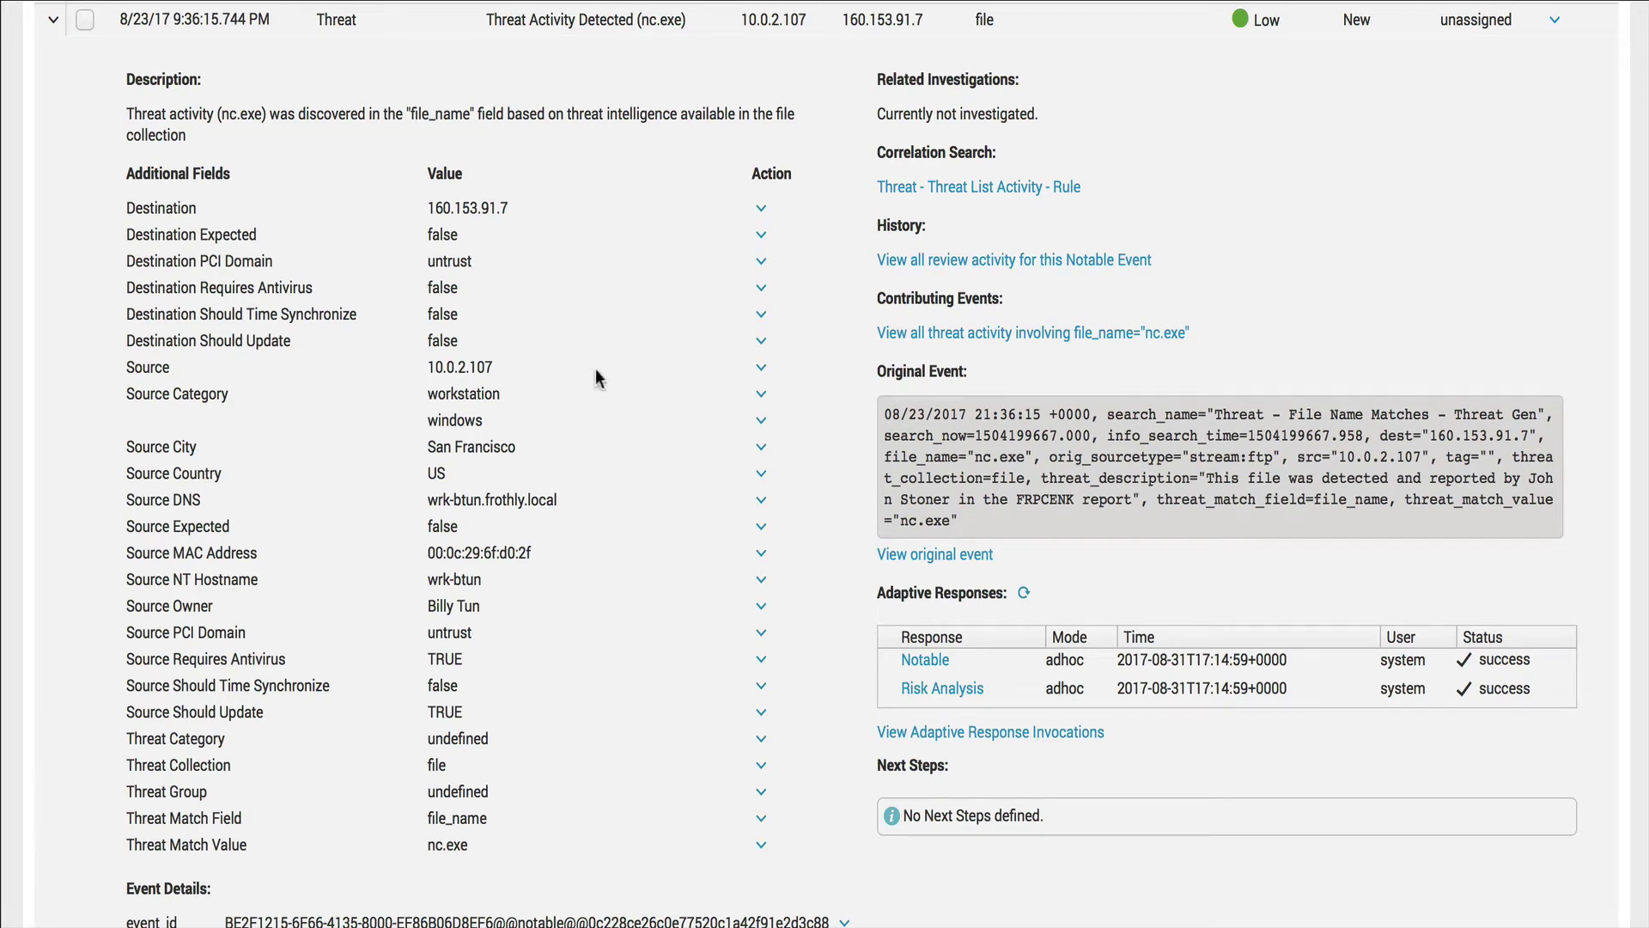
{"action": "left_click", "coordinate": [762, 375]}
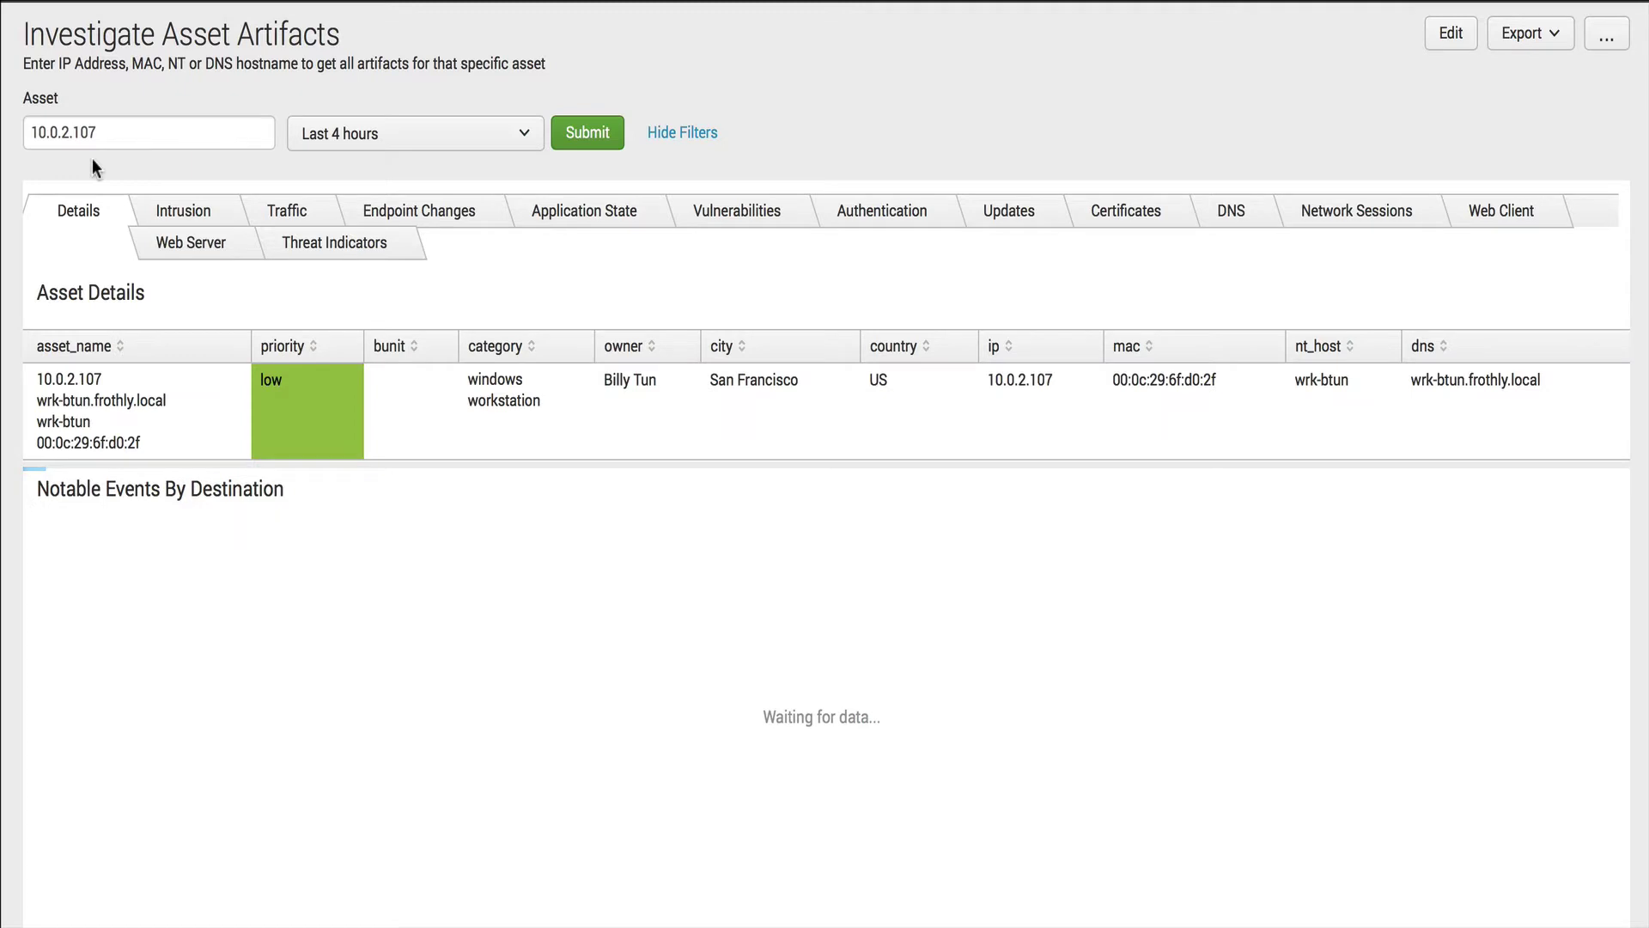
- Limit the asset view to 08/10/2017–08/10/2017 and show 10.0.2.107's Traffic panels
{"action": "left_click", "coordinate": [344, 135]}
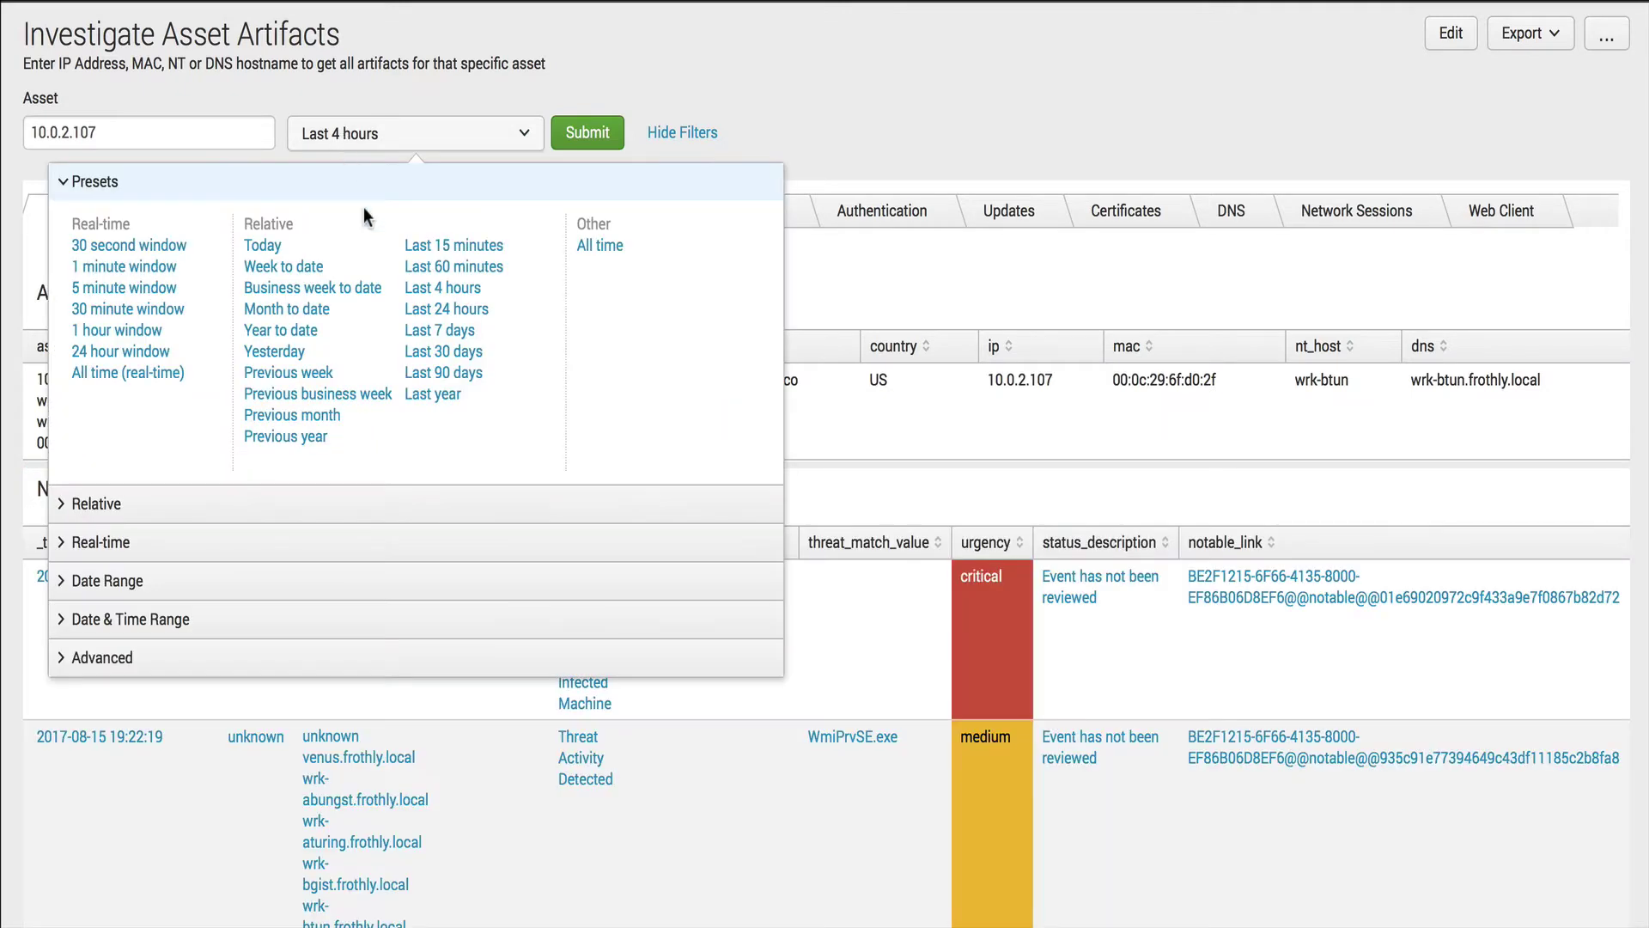
{"action": "left_click", "coordinate": [249, 581]}
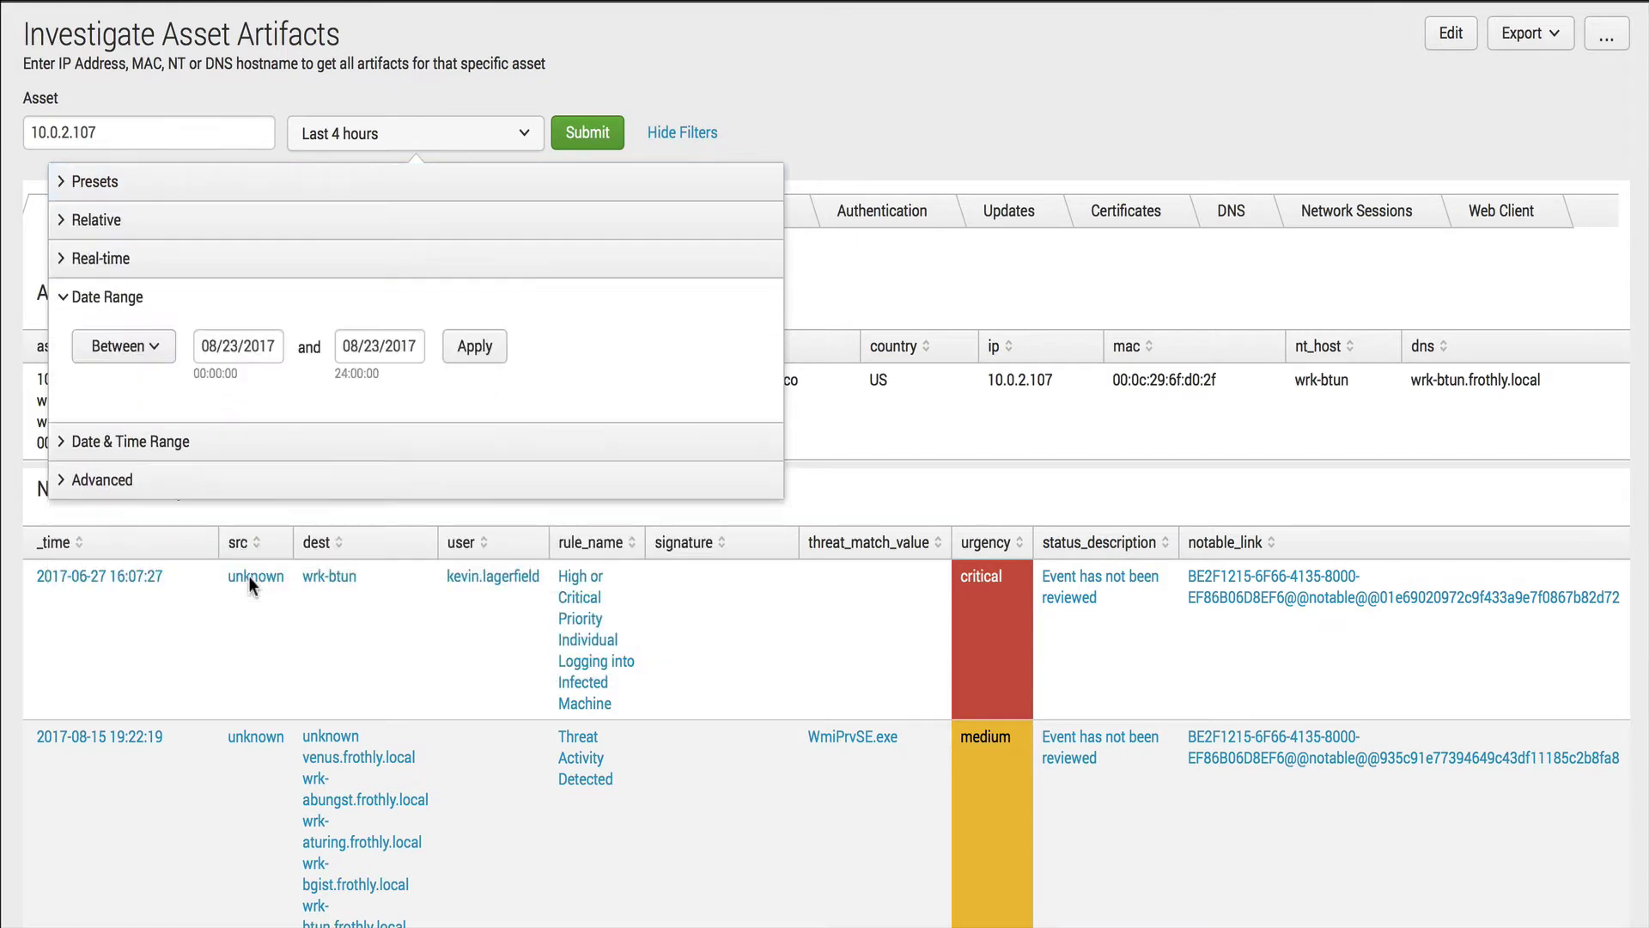
{"action": "left_click", "coordinate": [237, 347]}
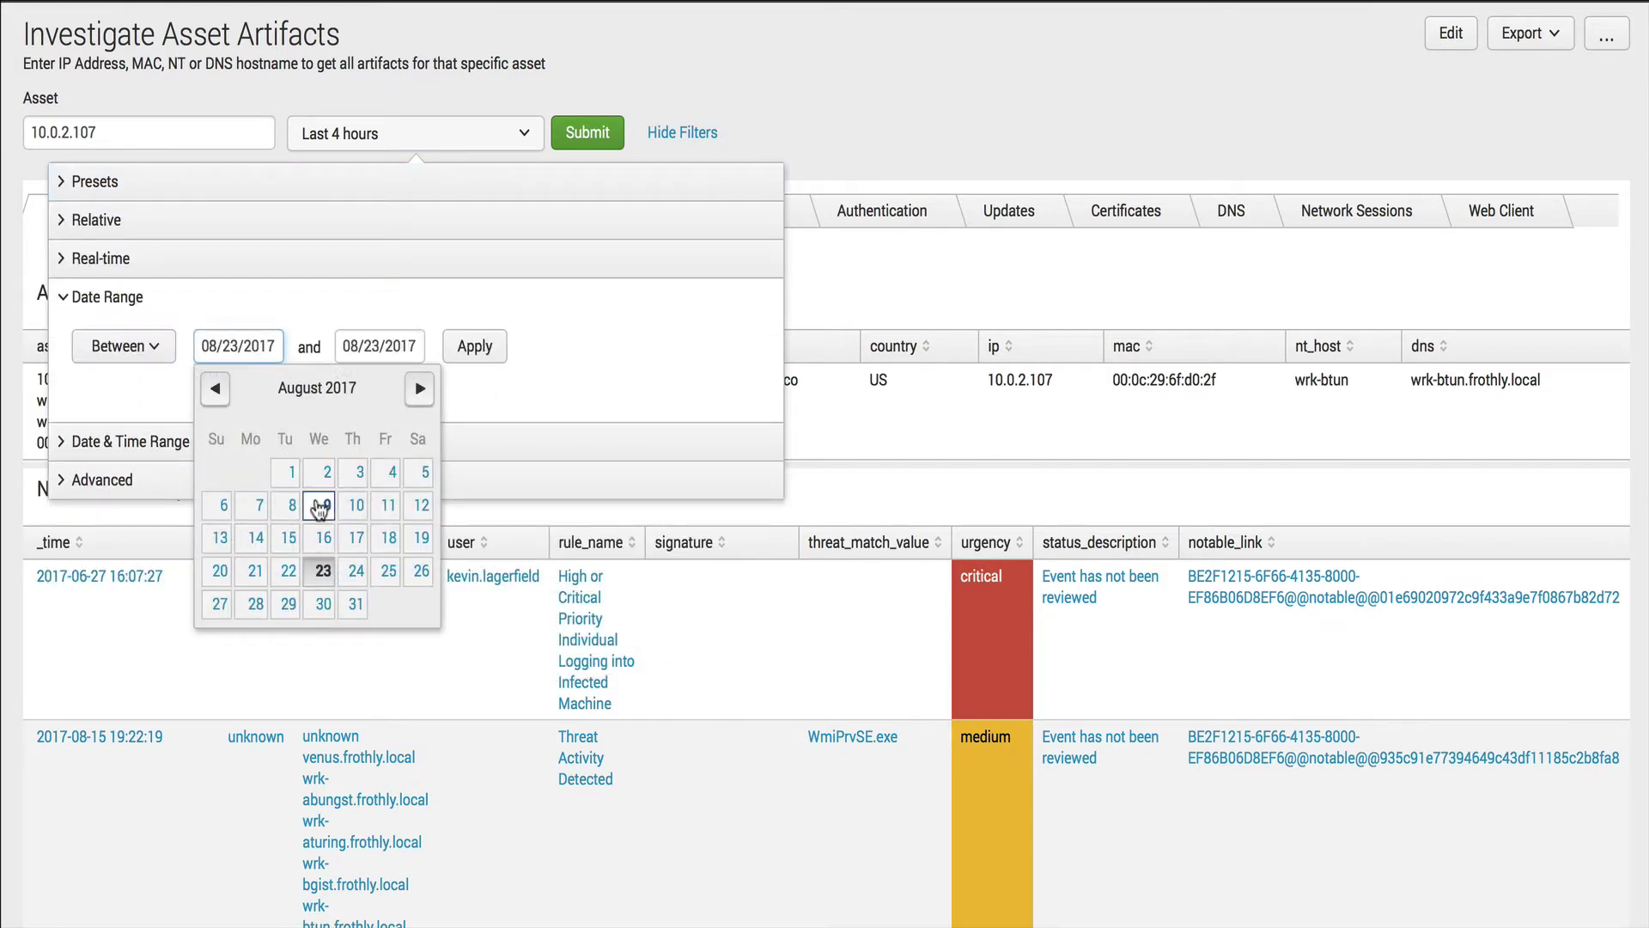
{"action": "left_click", "coordinate": [352, 507]}
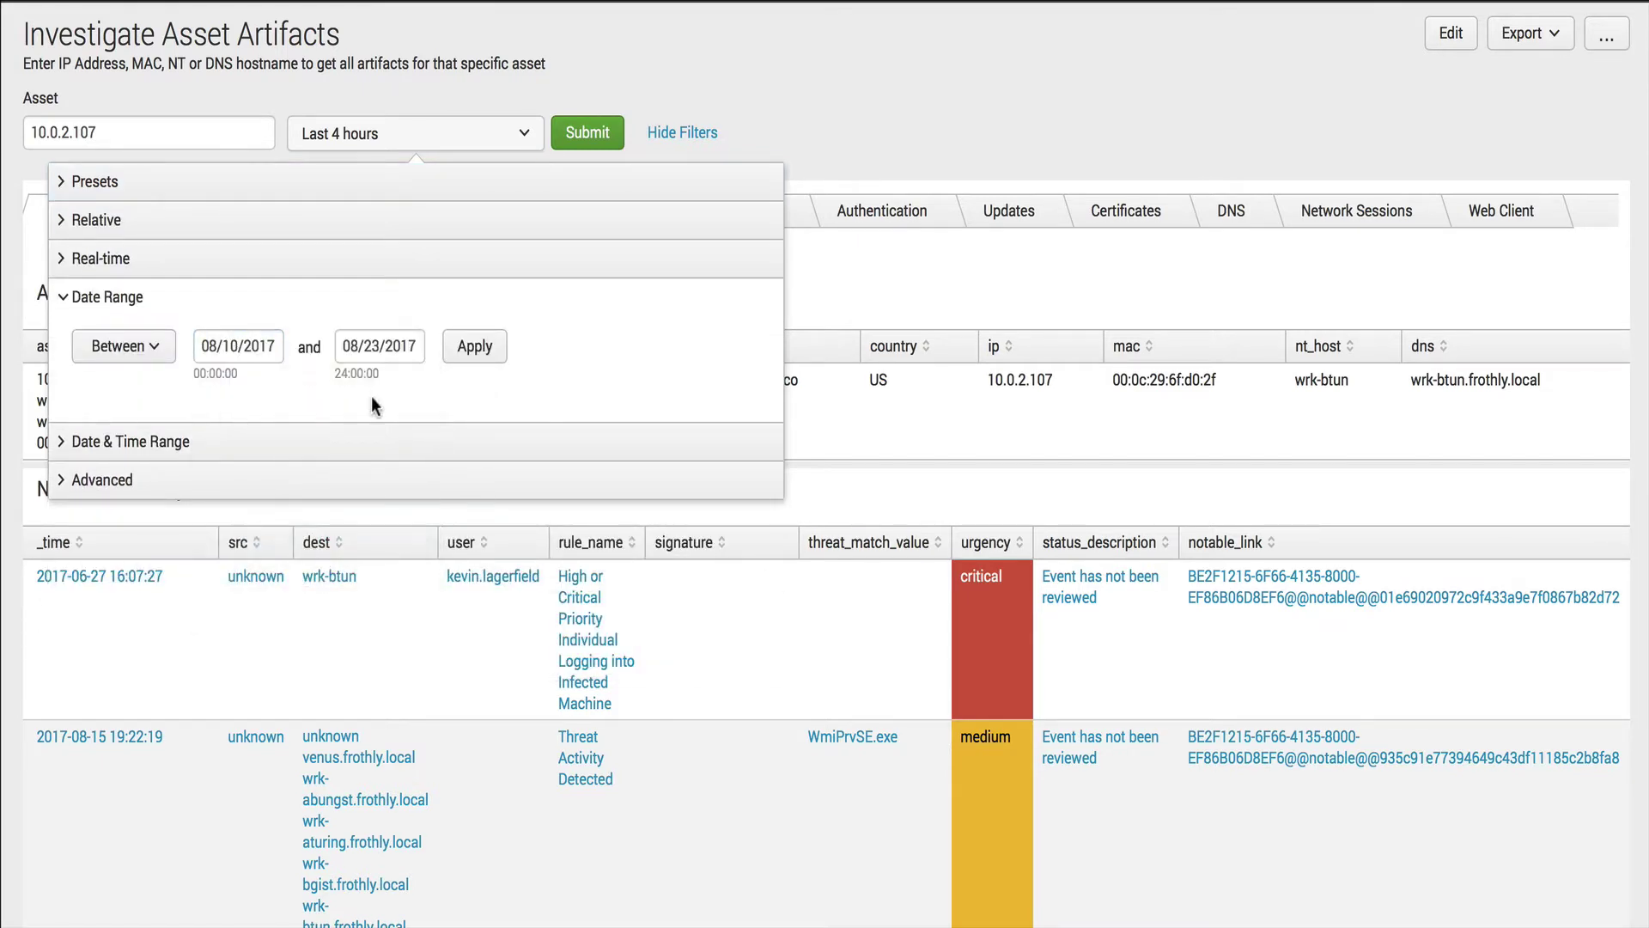
{"action": "left_click", "coordinate": [373, 348]}
{"action": "left_click", "coordinate": [498, 508]}
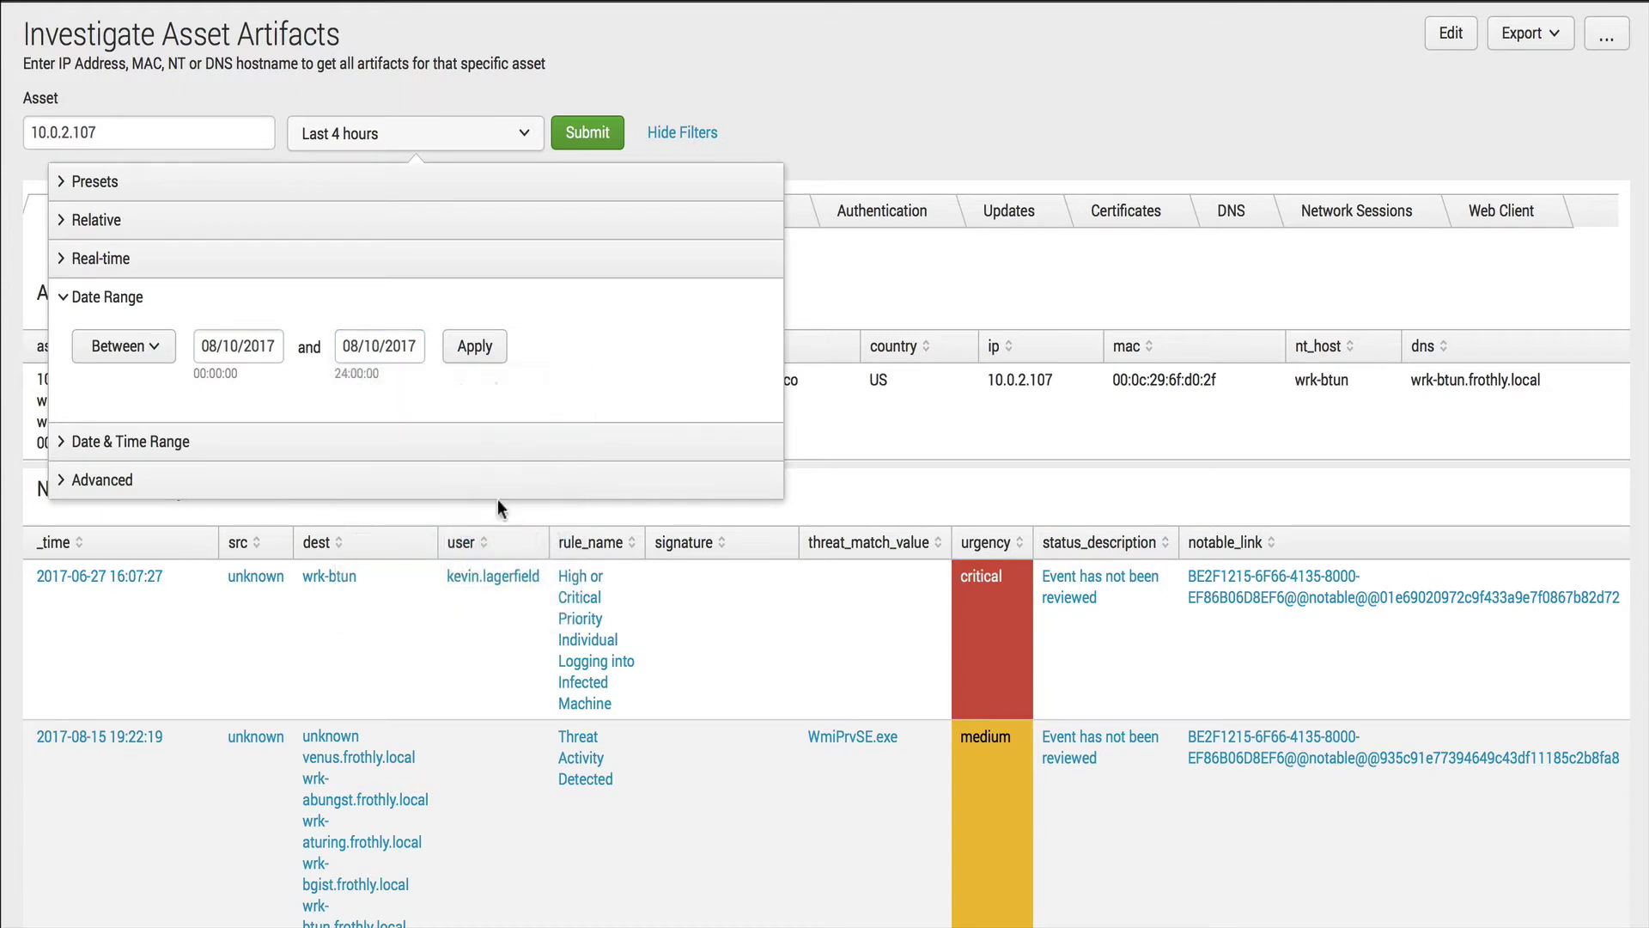
{"action": "left_click", "coordinate": [474, 345]}
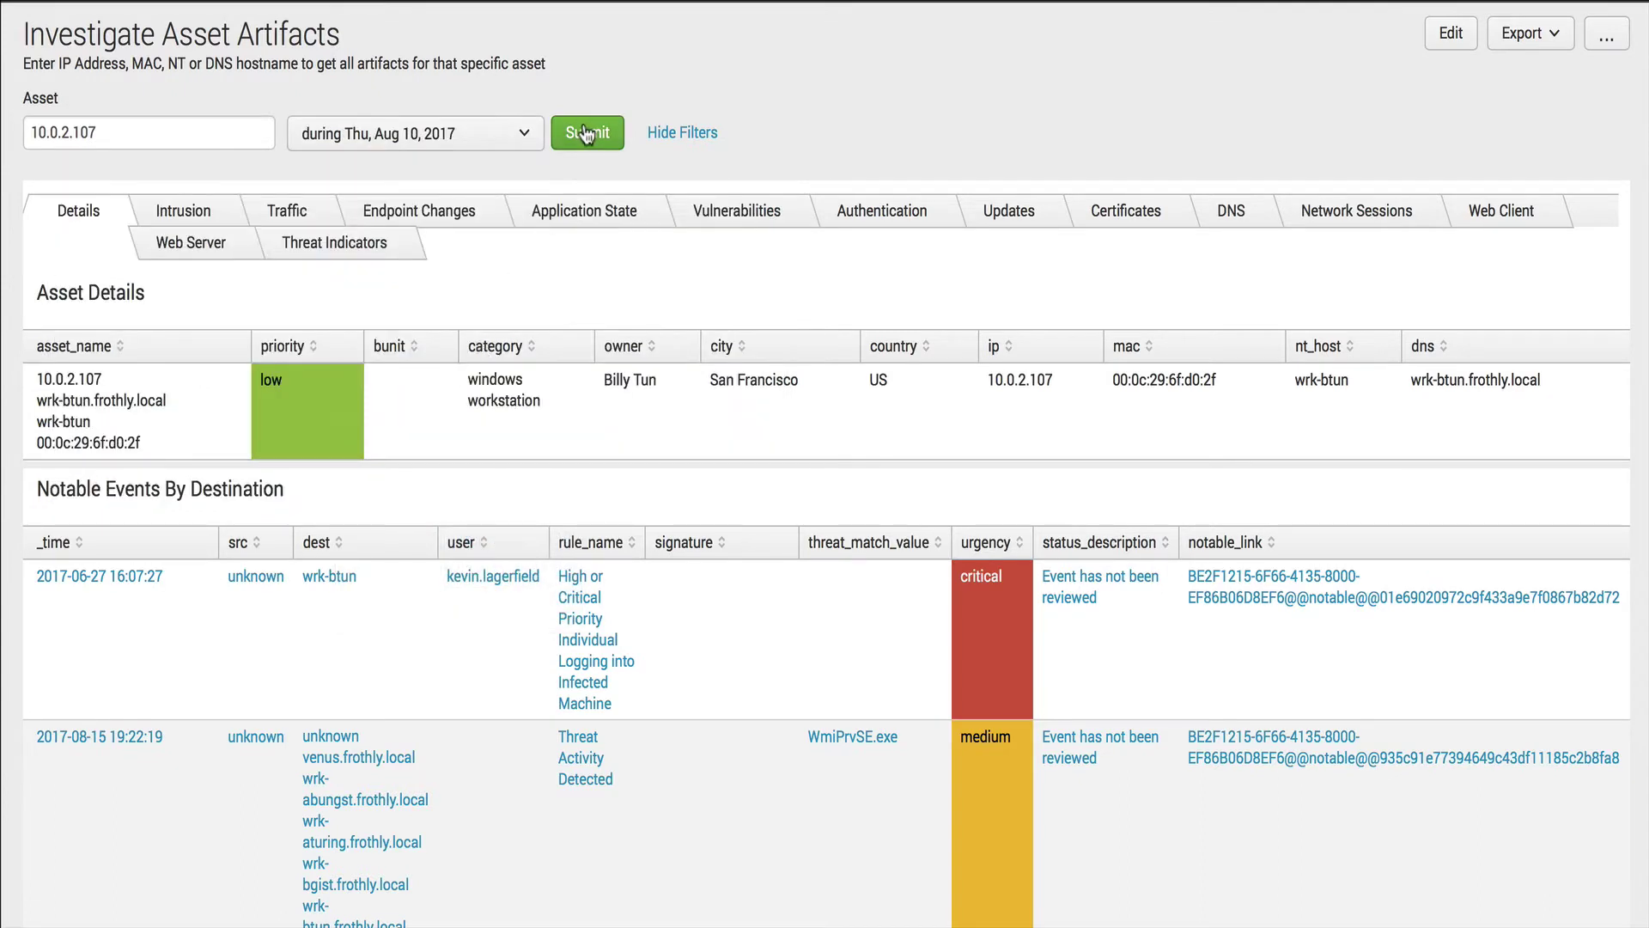
{"action": "left_click", "coordinate": [276, 216]}
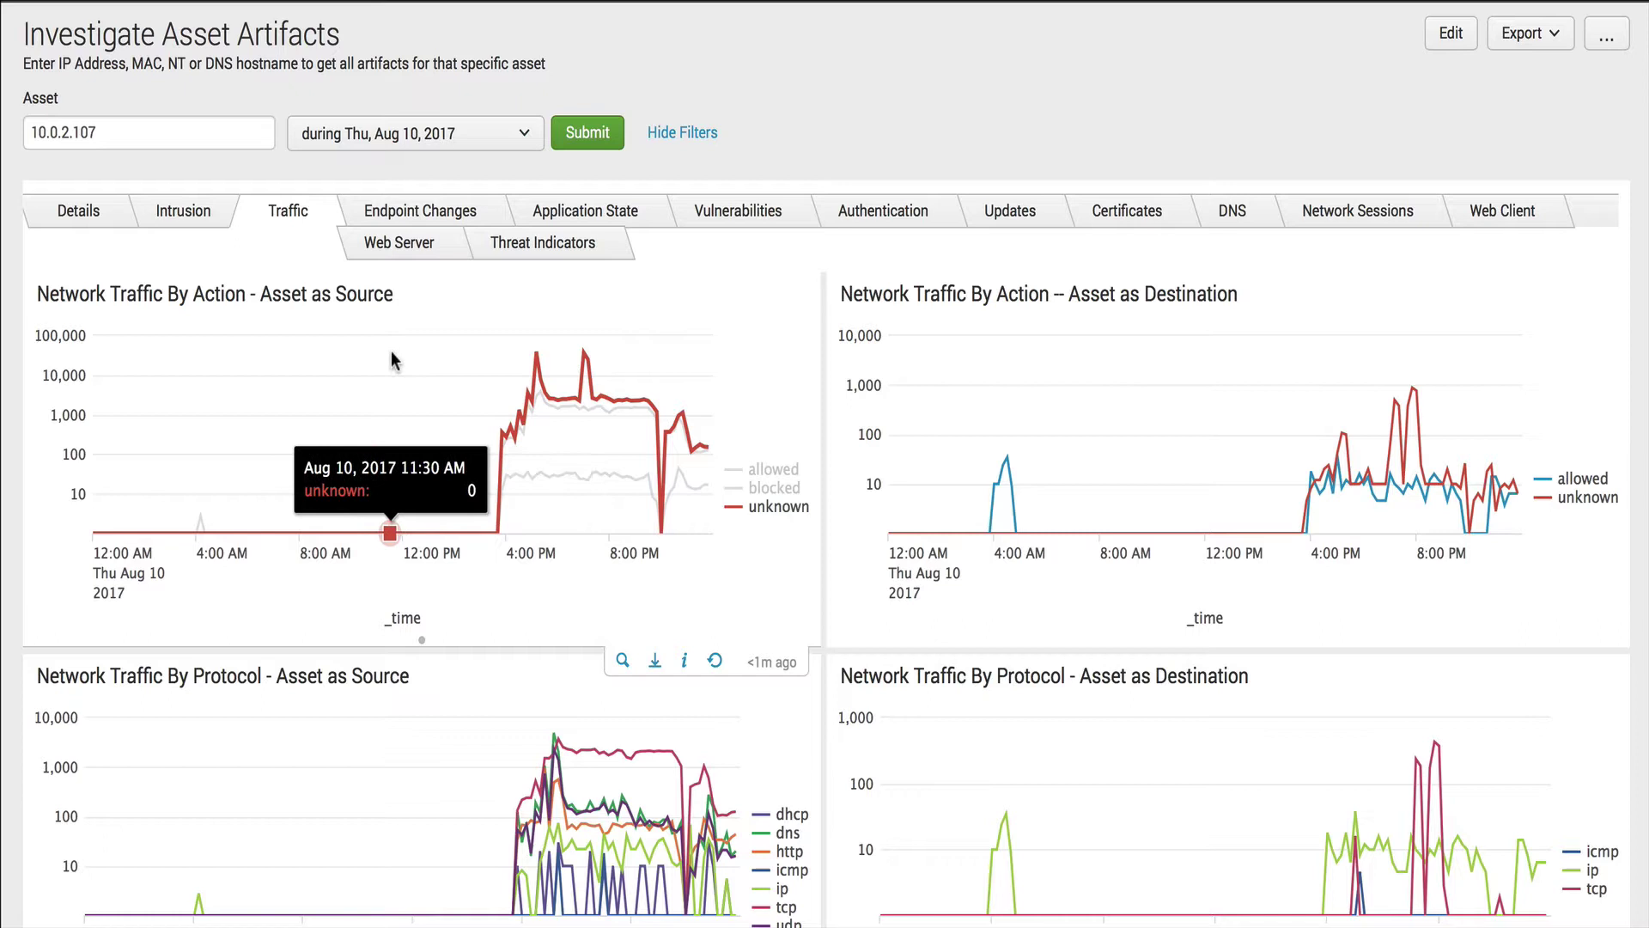
{"action": "scroll", "coordinate": [821, 356], "scroll_direction": "down", "scroll_amount": 6}
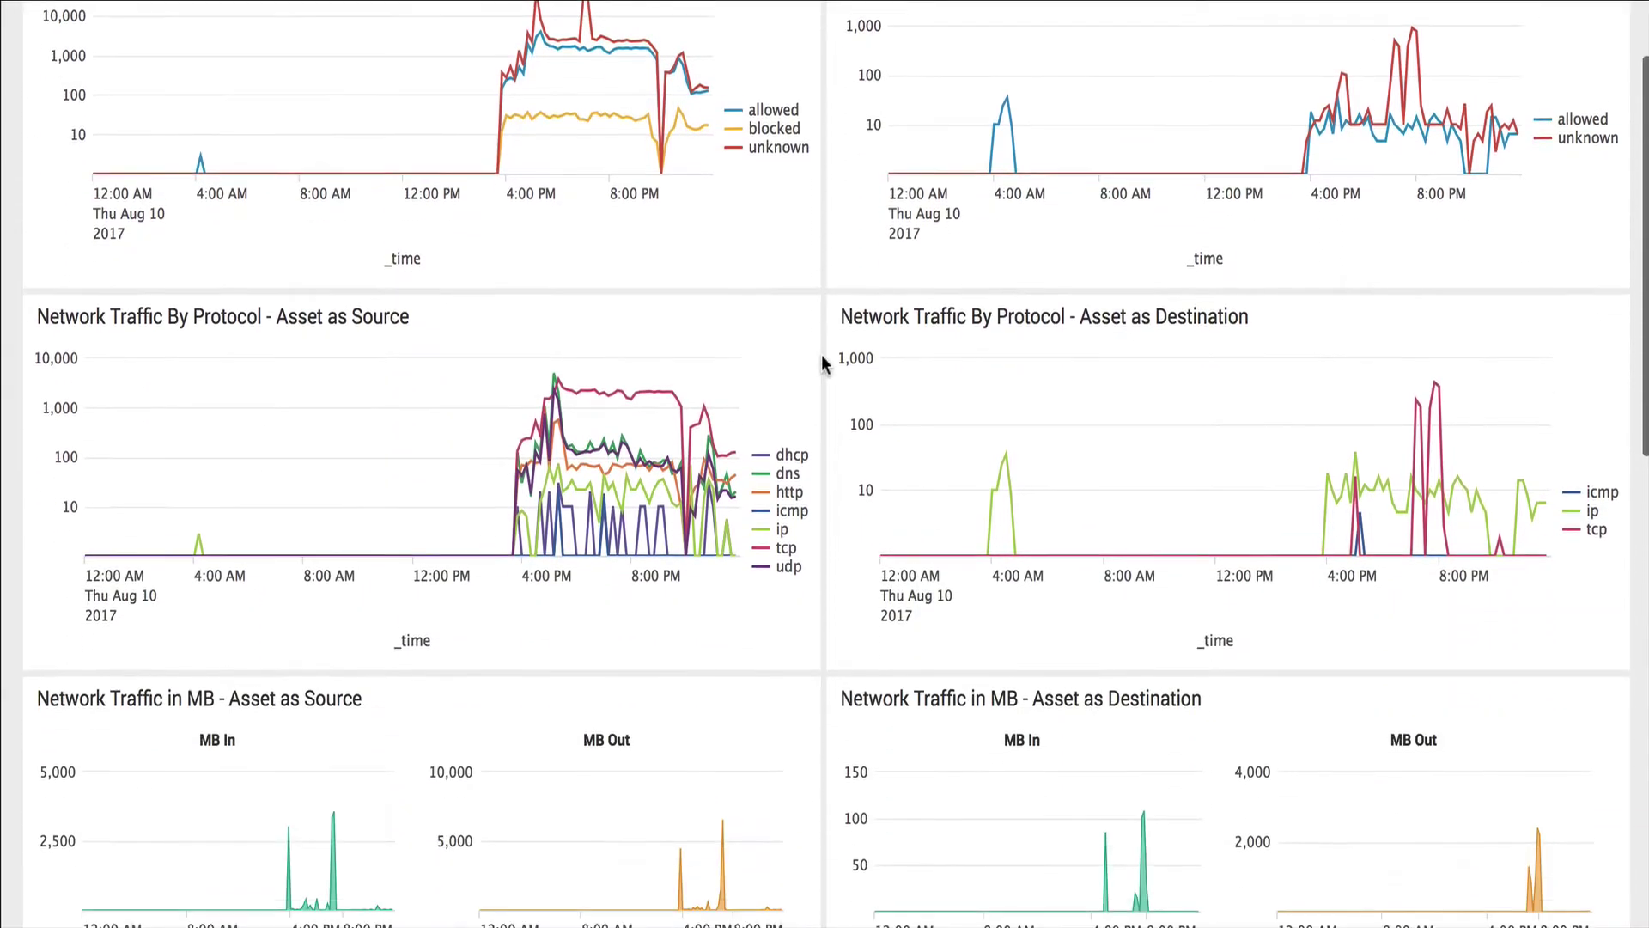
{"action": "scroll", "coordinate": [821, 364], "scroll_direction": "down", "scroll_amount": 1}
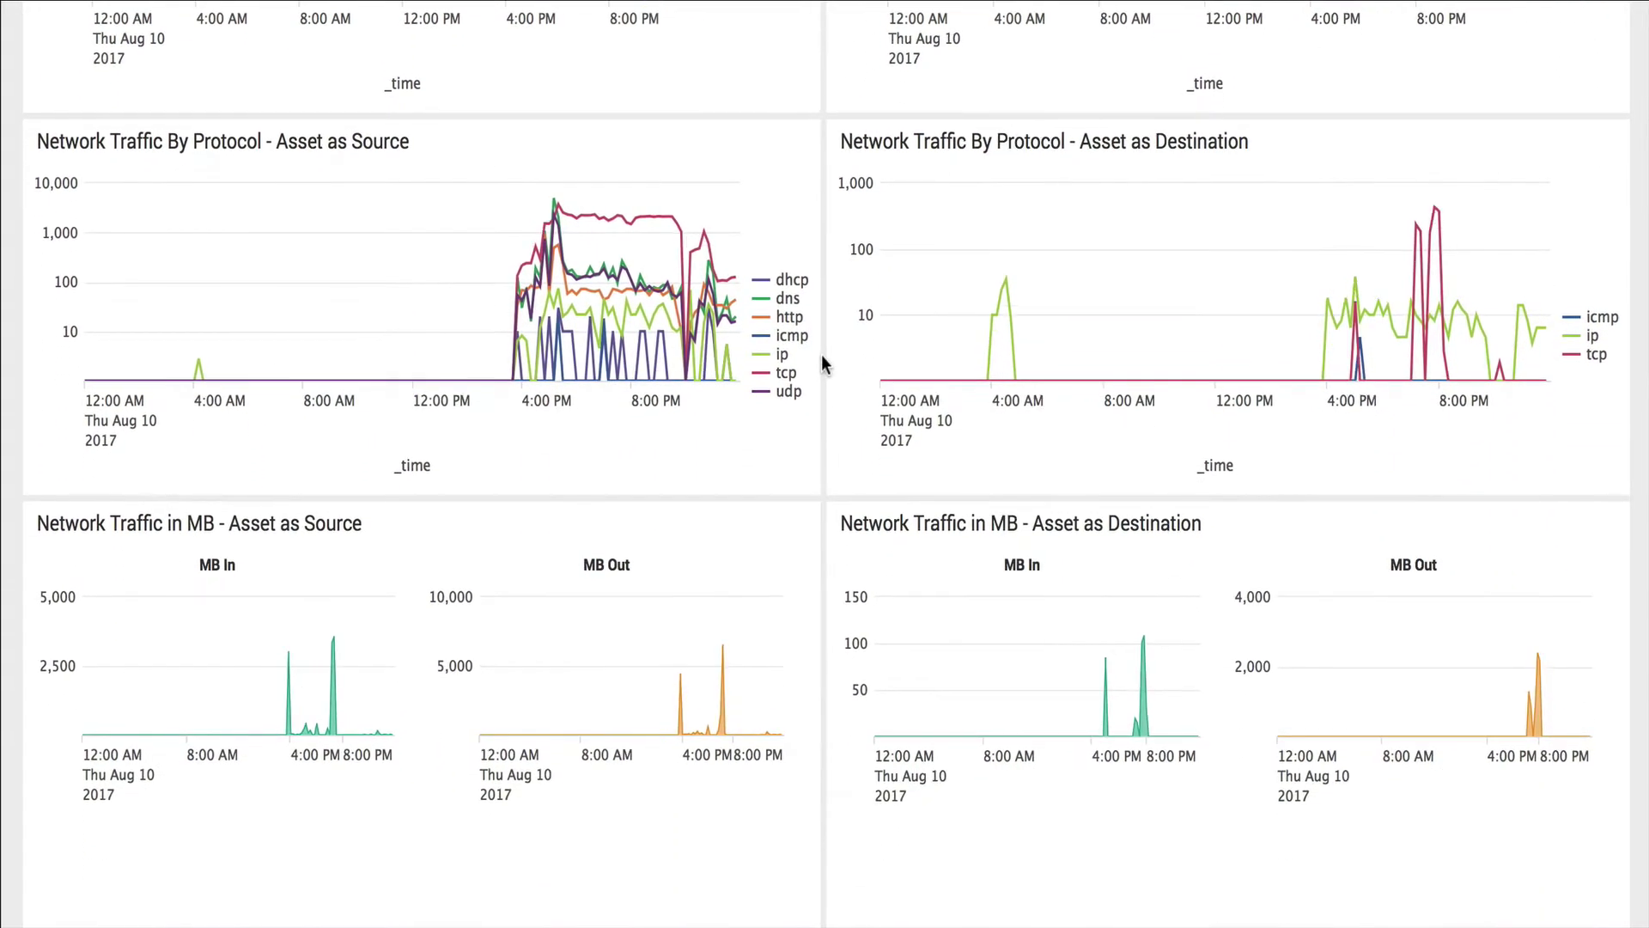
{"action": "scroll", "coordinate": [820, 359], "scroll_direction": "down", "scroll_amount": 5}
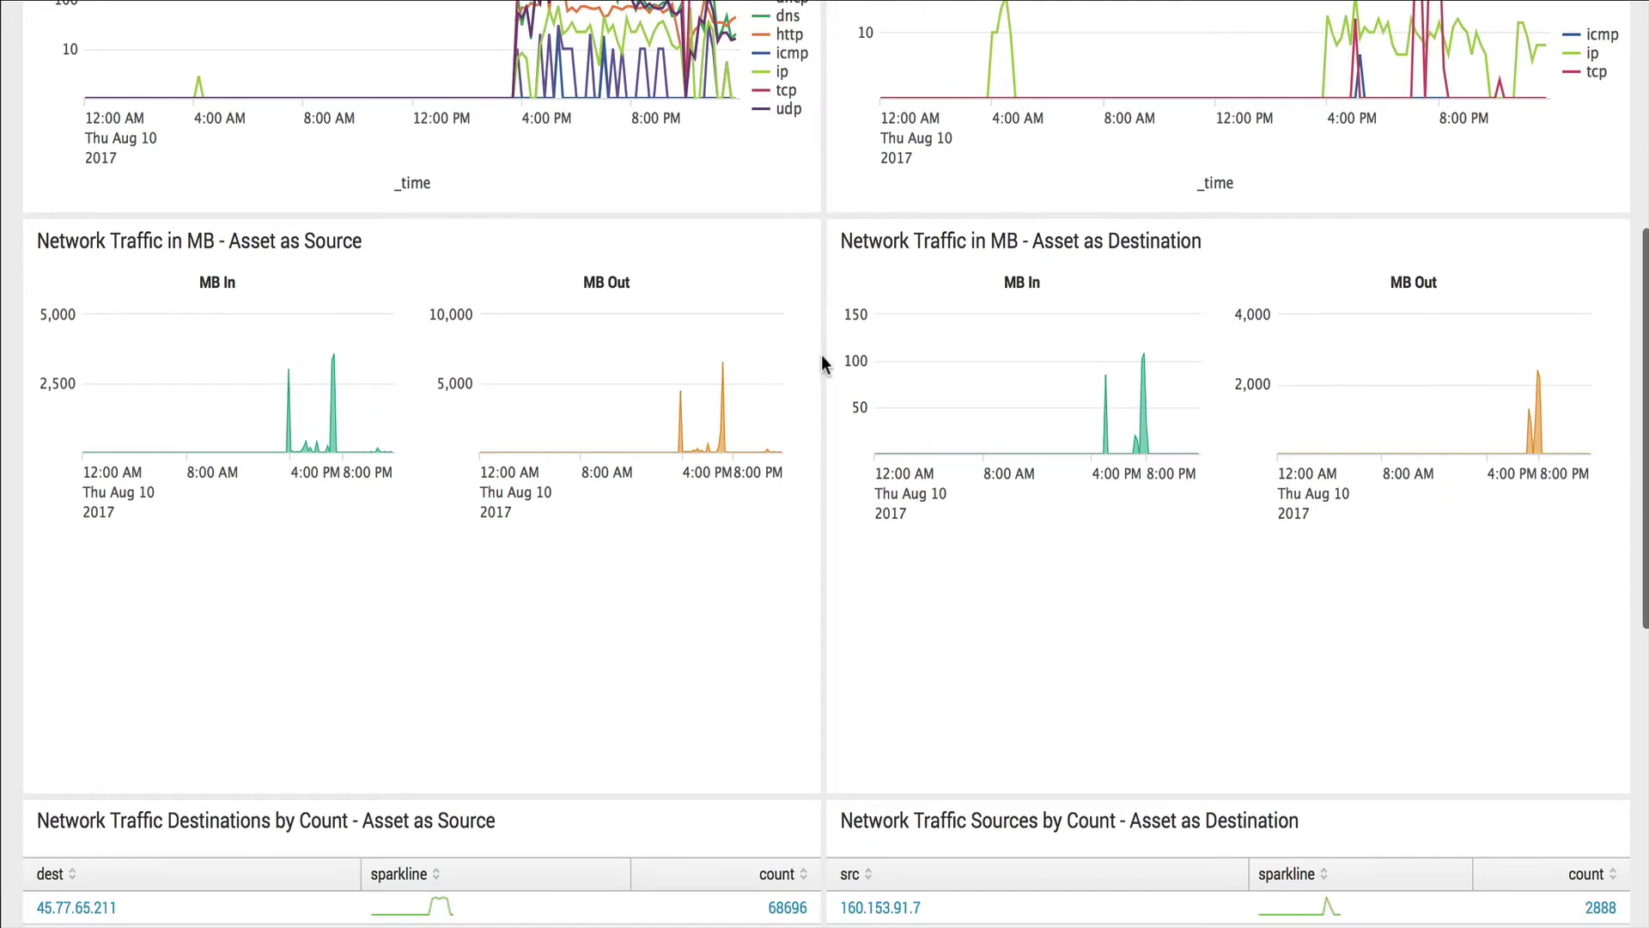
{"action": "scroll", "coordinate": [821, 365], "scroll_direction": "down", "scroll_amount": 1}
{"action": "scroll", "coordinate": [822, 357], "scroll_direction": "down", "scroll_amount": 7}
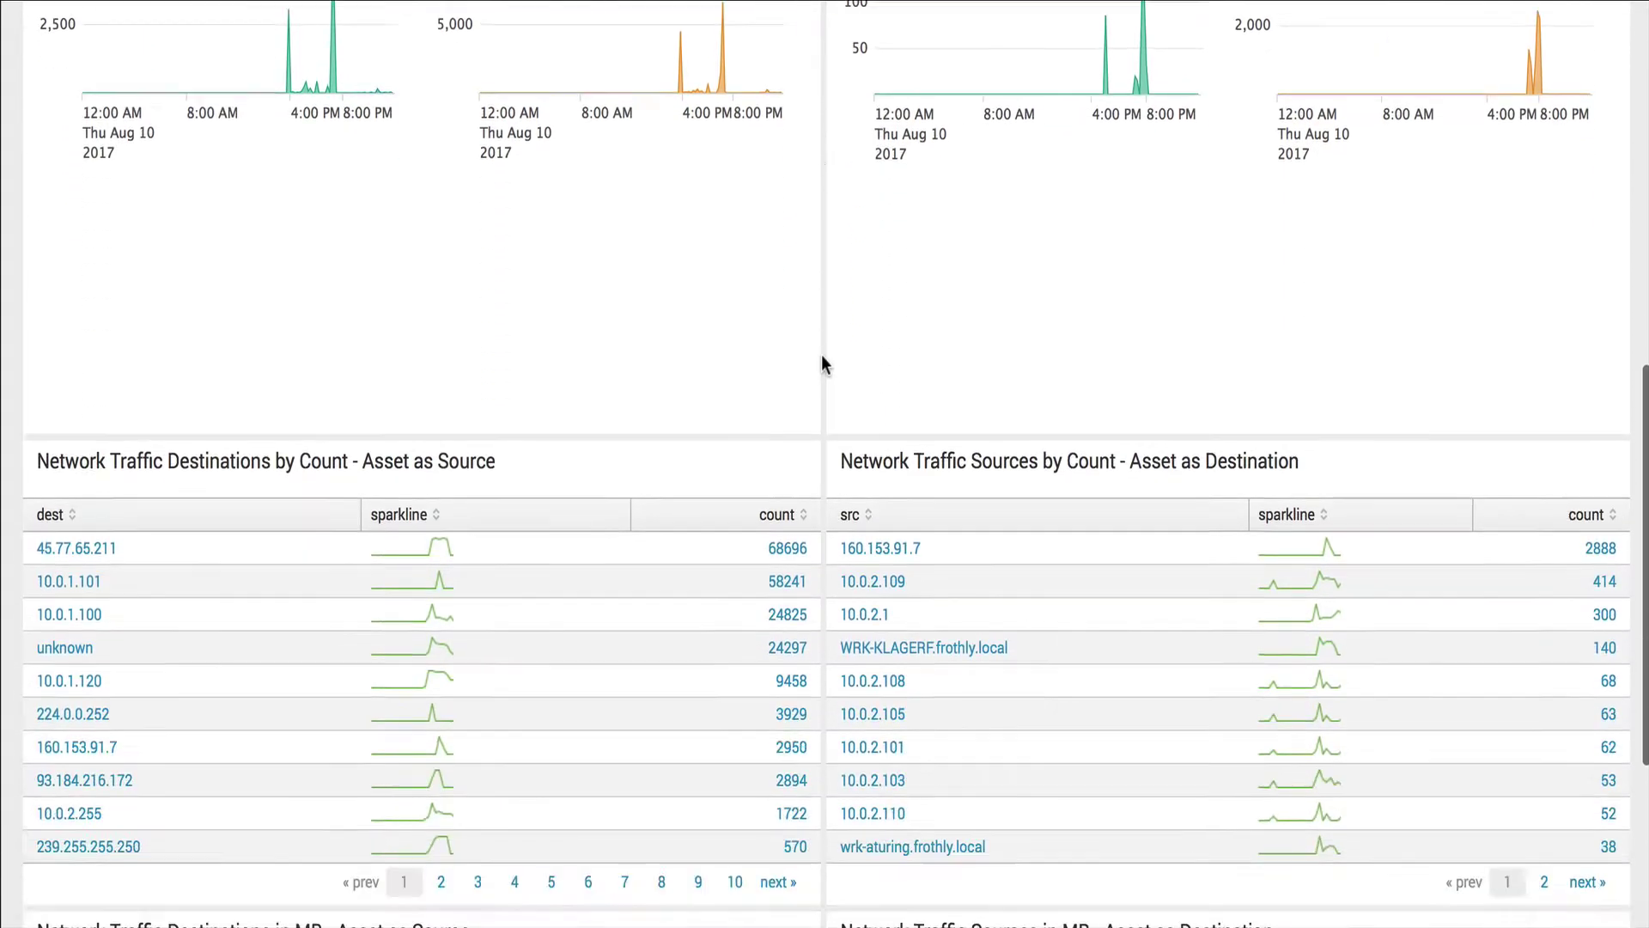
{"action": "scroll", "coordinate": [821, 363], "scroll_direction": "down", "scroll_amount": 1}
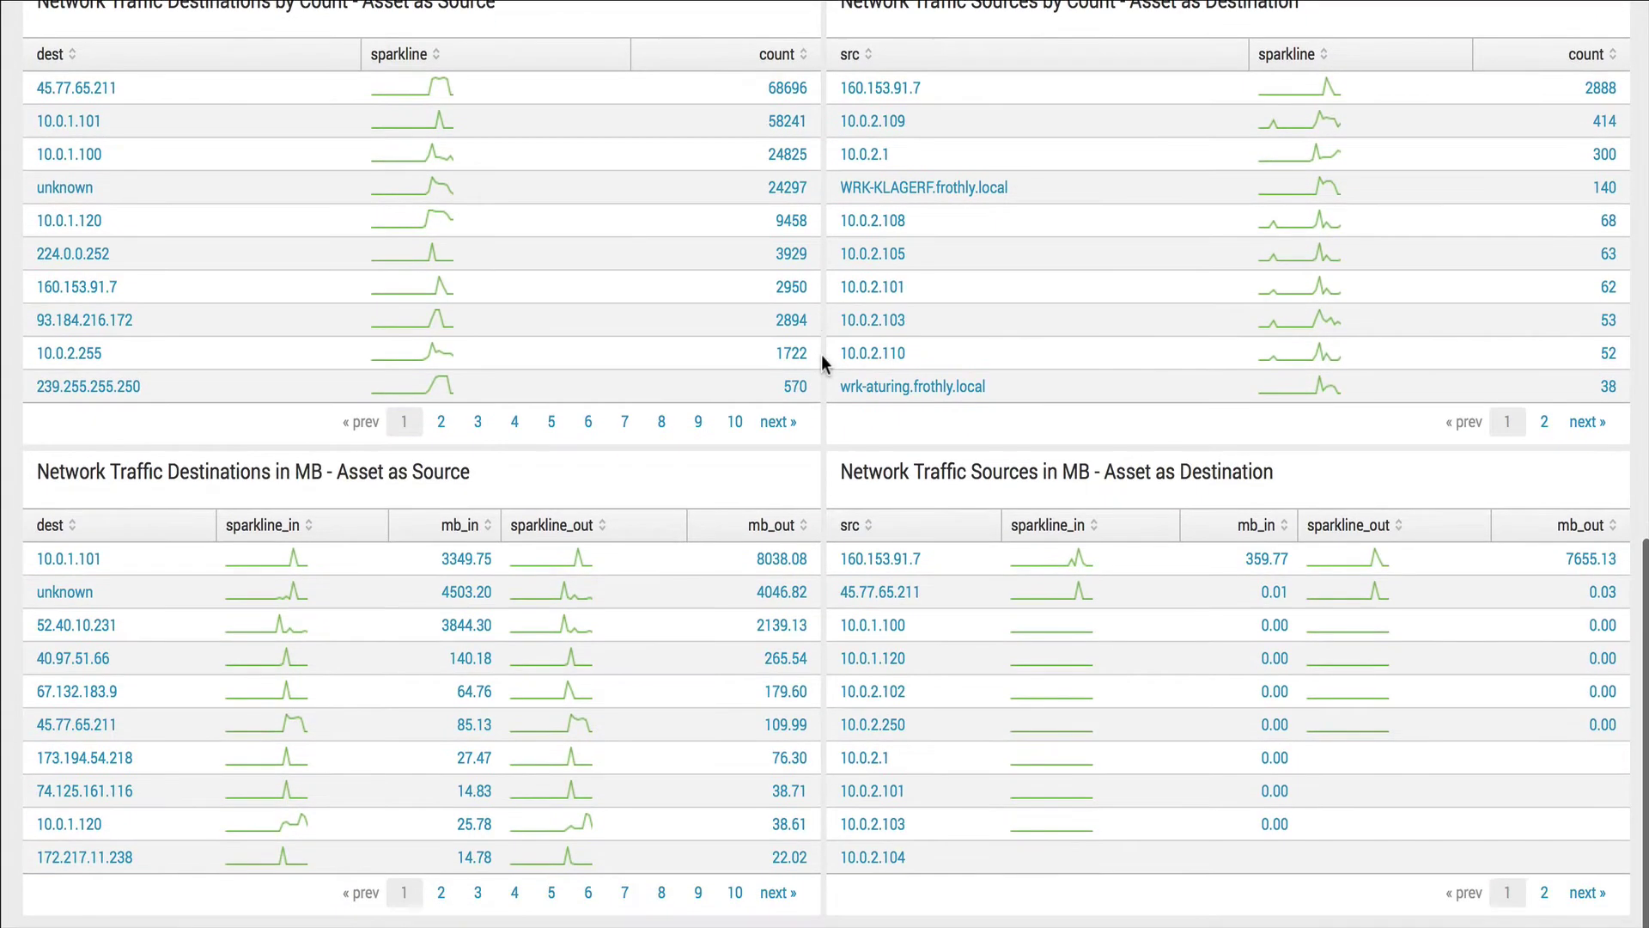
{"action": "scroll", "coordinate": [822, 357], "scroll_direction": "up", "scroll_amount": 1}
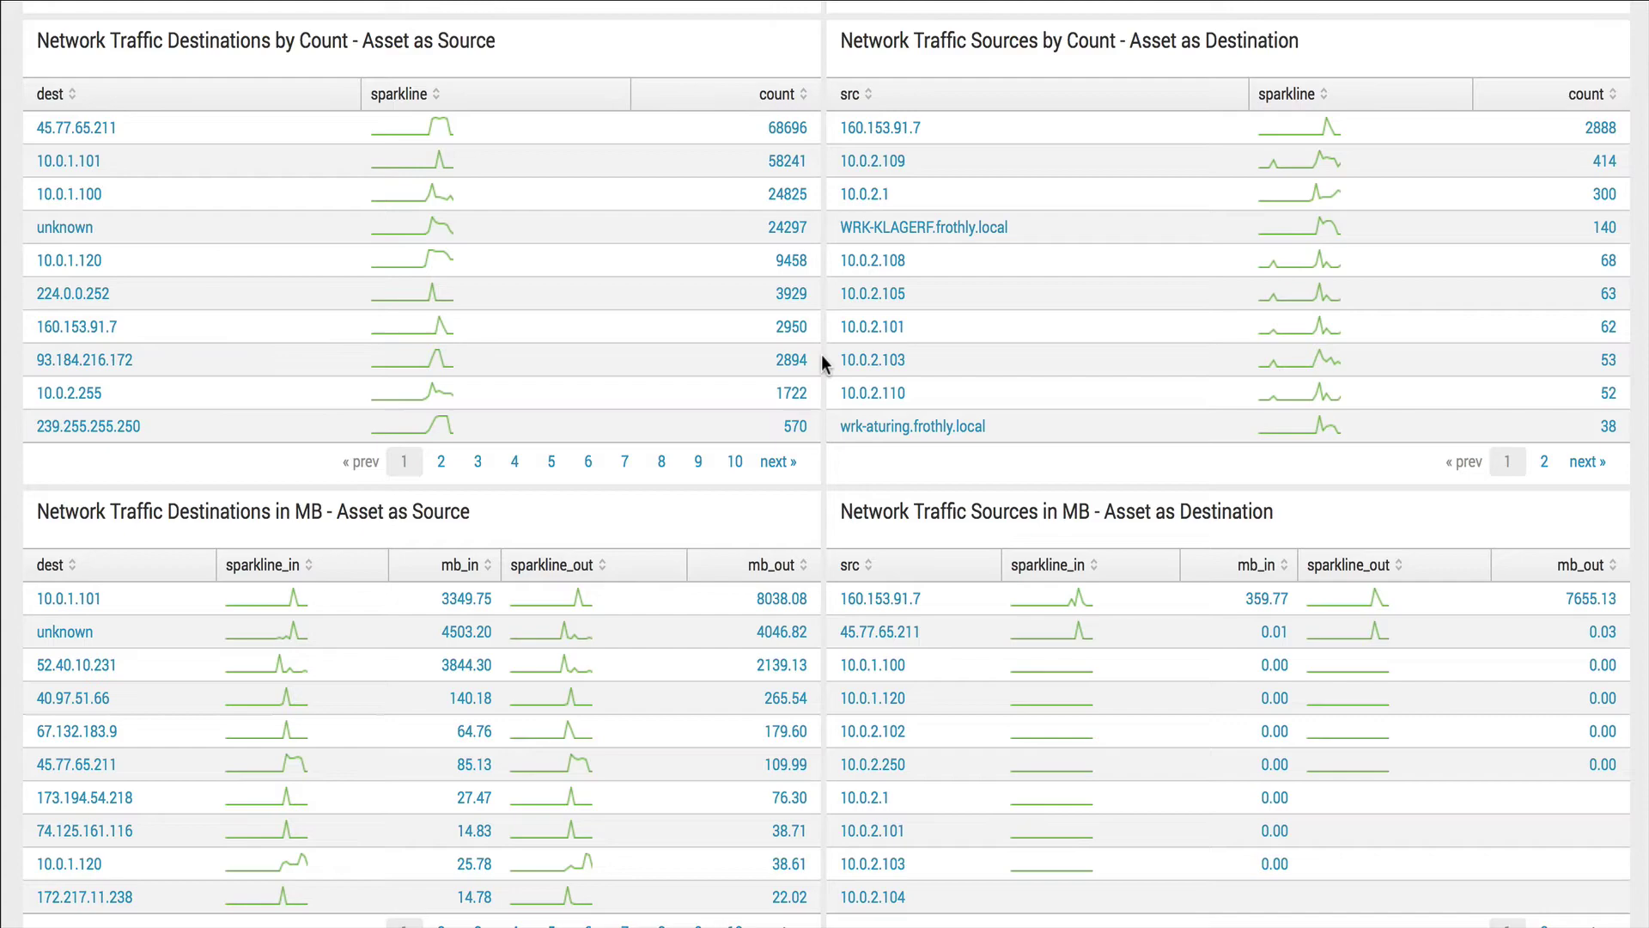
{"action": "scroll", "coordinate": [820, 354], "scroll_direction": "up", "scroll_amount": 10}
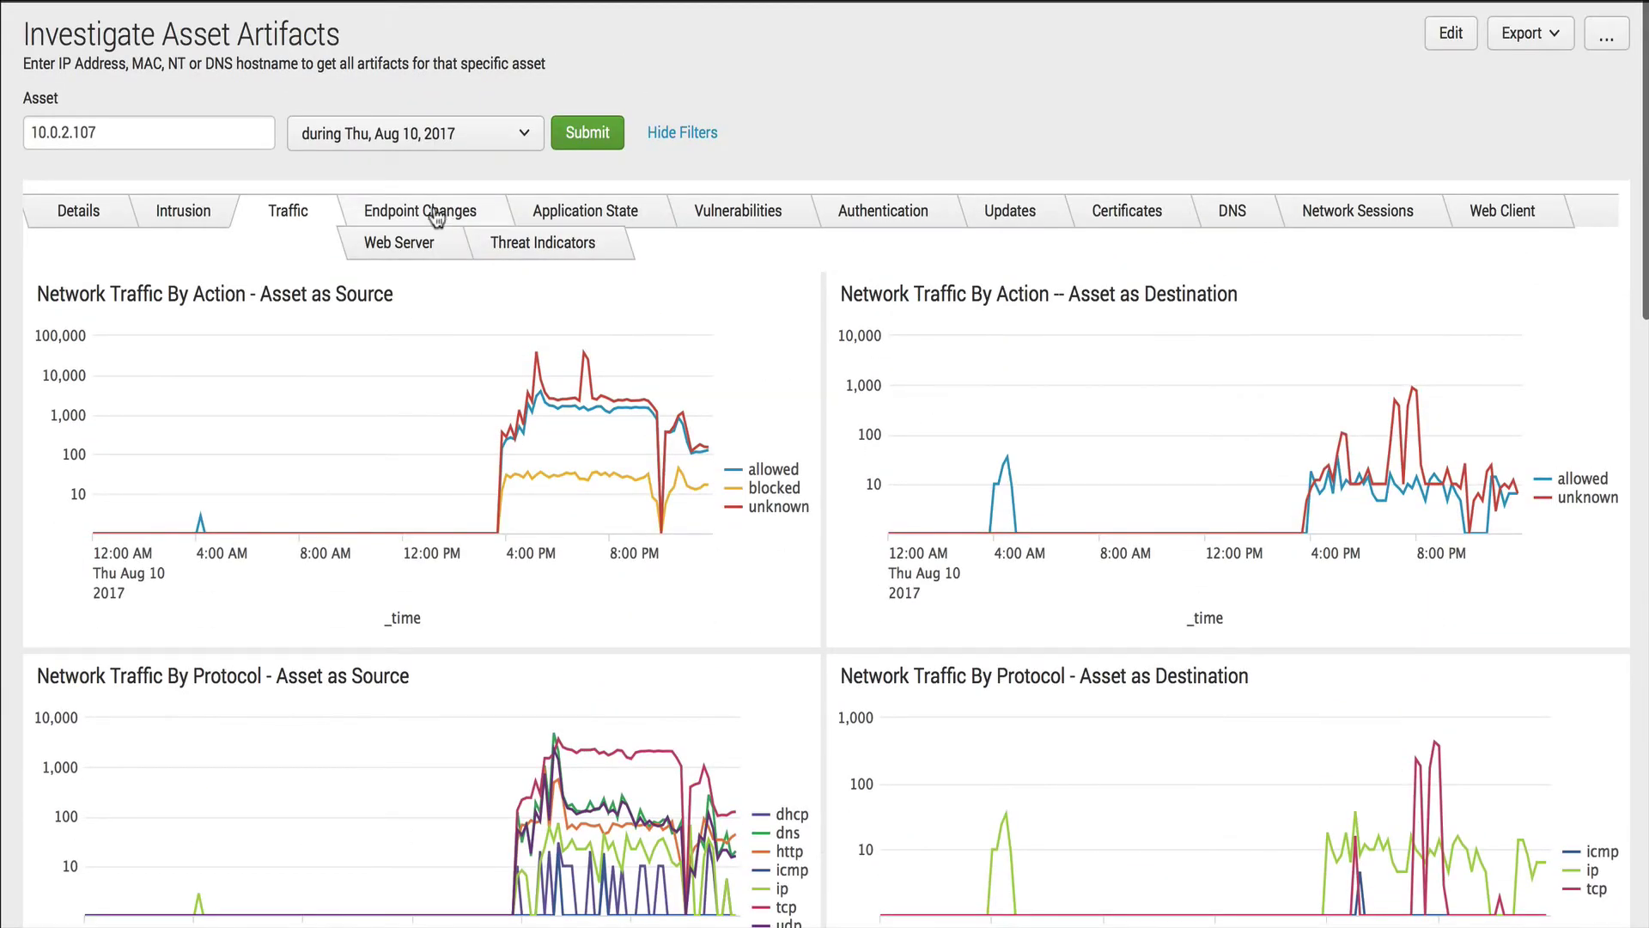
- Review 10.0.2.107's Endpoint Changes panels and the Account Management Changes table
{"action": "left_click", "coordinate": [438, 215]}
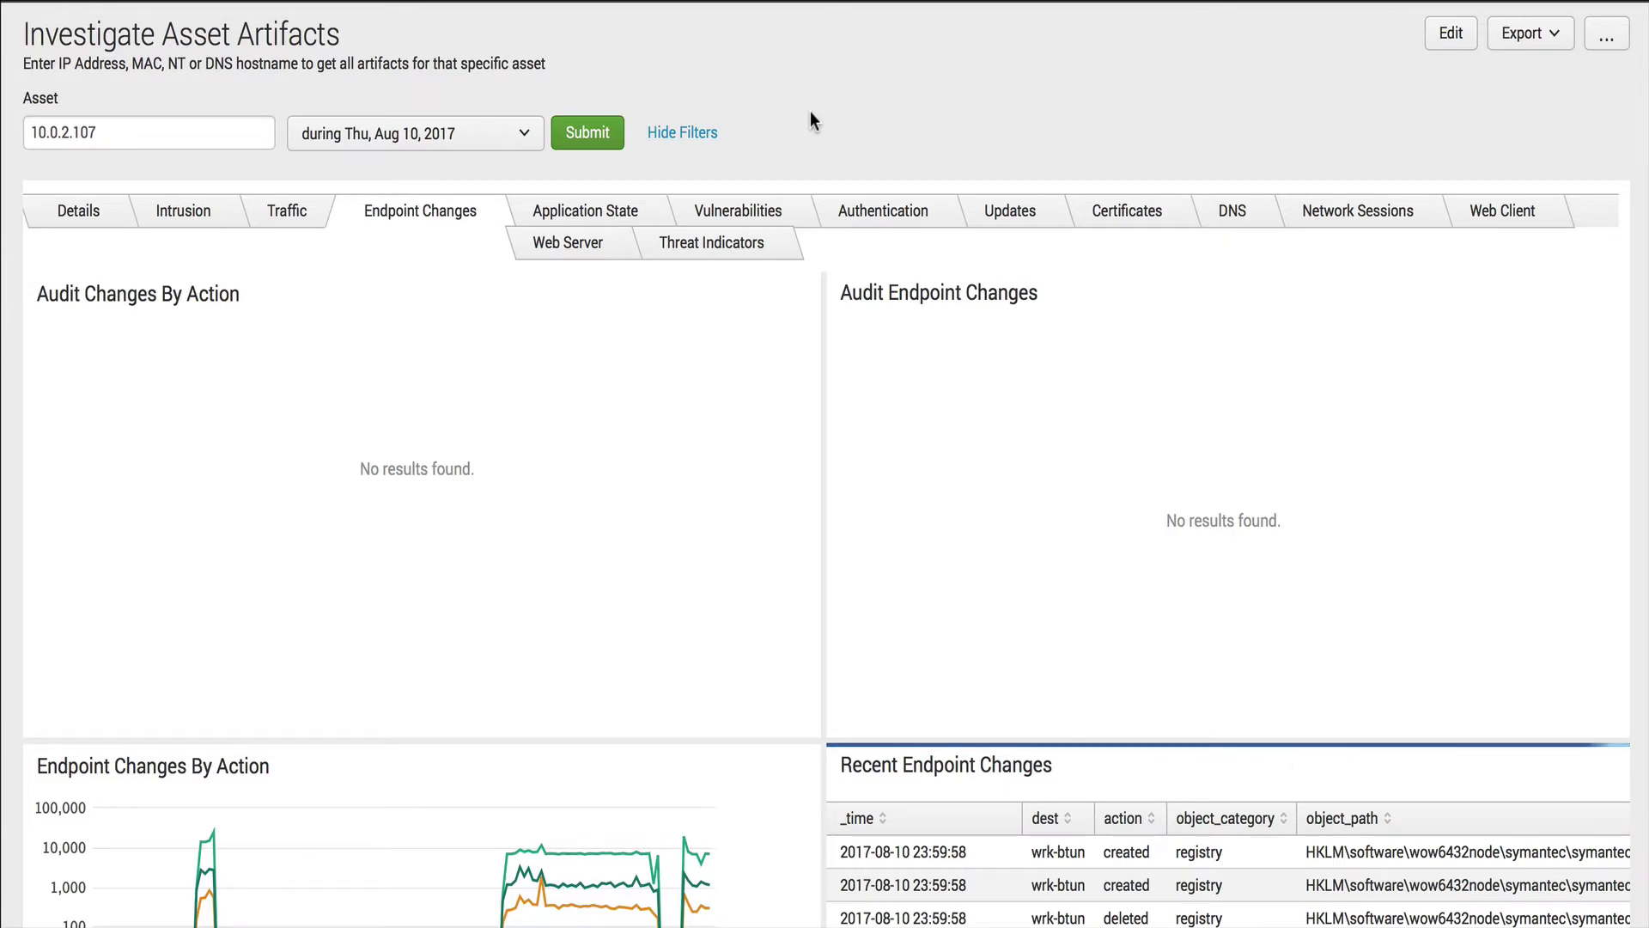
{"action": "scroll", "coordinate": [846, 111], "scroll_direction": "down", "scroll_amount": 5}
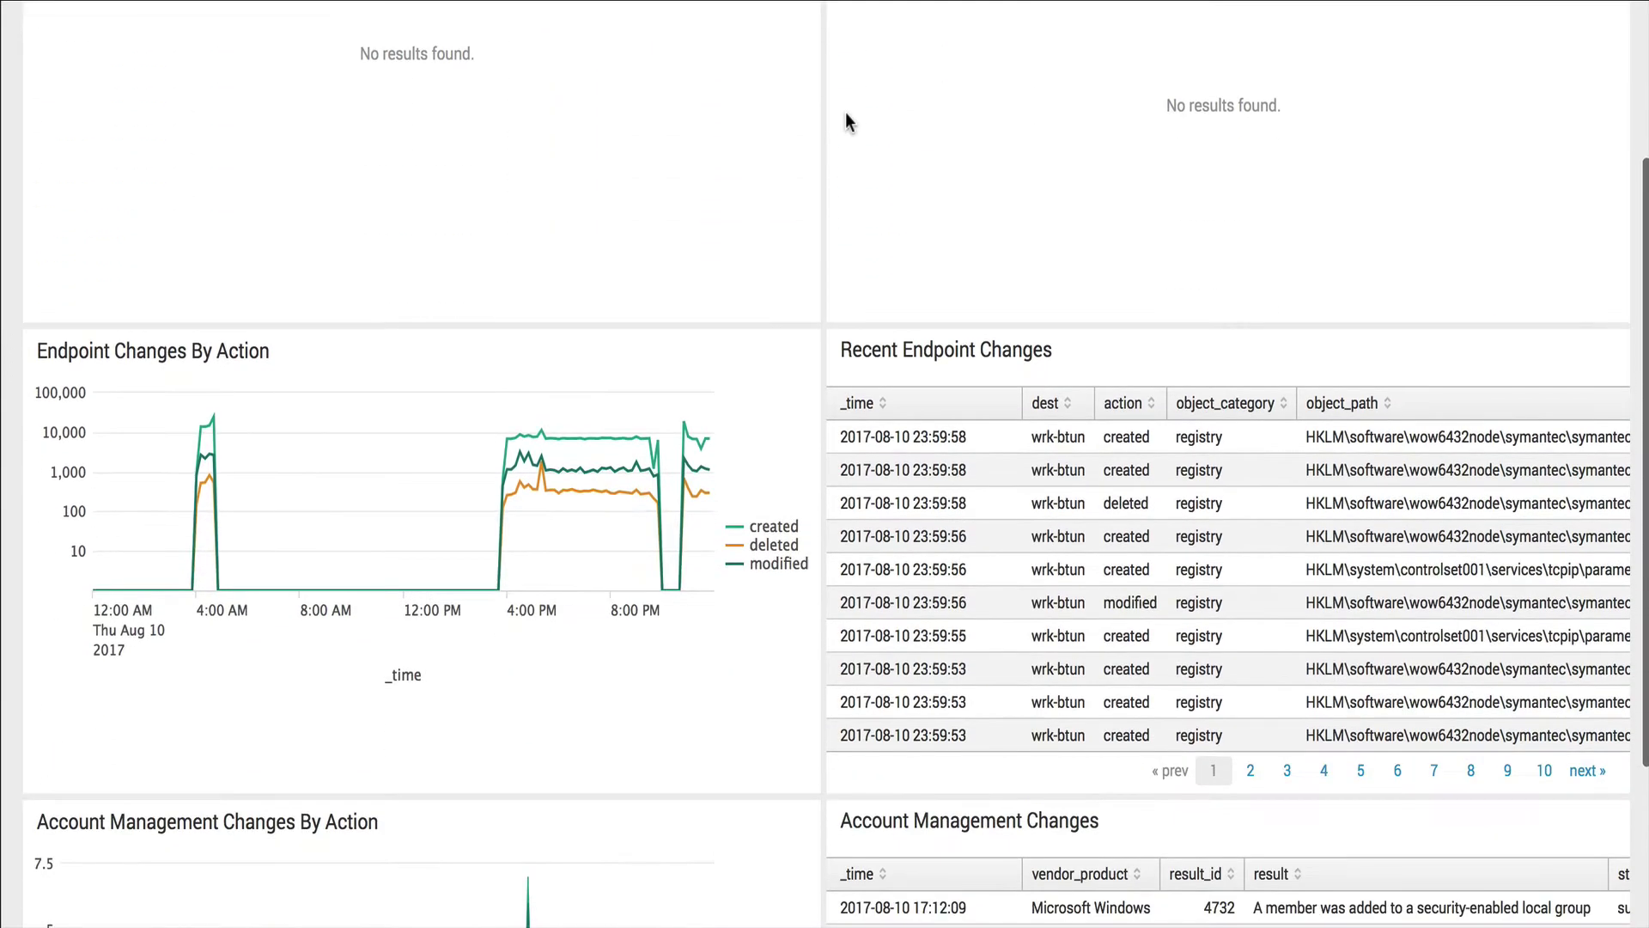
{"action": "scroll", "coordinate": [847, 113], "scroll_direction": "down", "scroll_amount": 3}
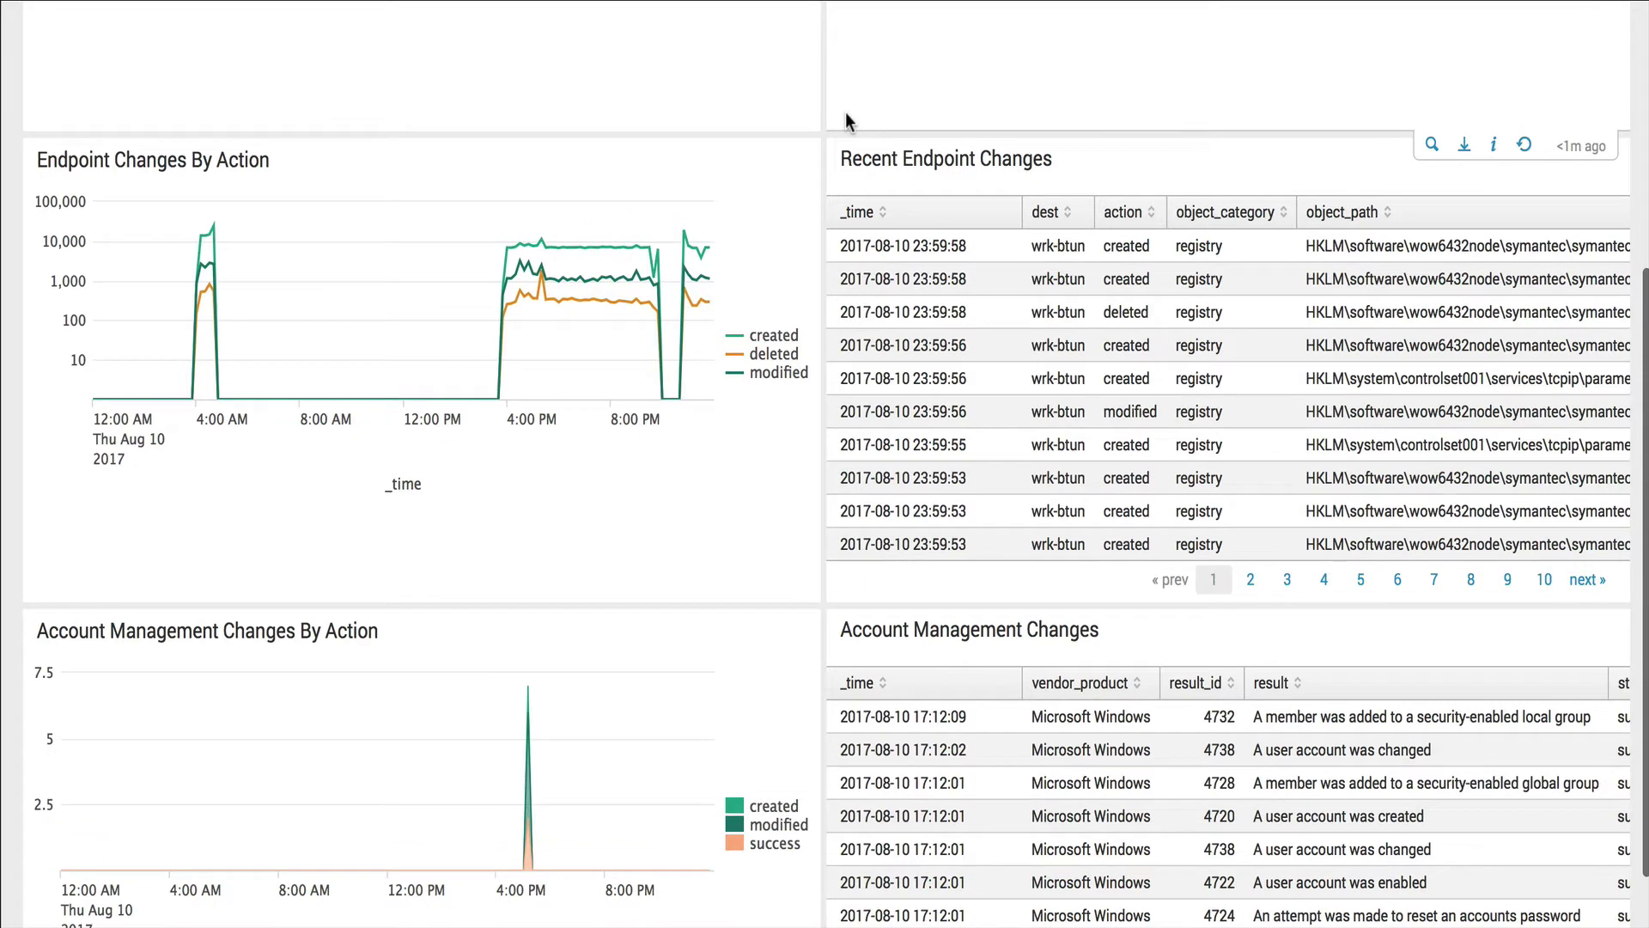
{"action": "scroll", "coordinate": [845, 112], "scroll_direction": "down", "scroll_amount": 3}
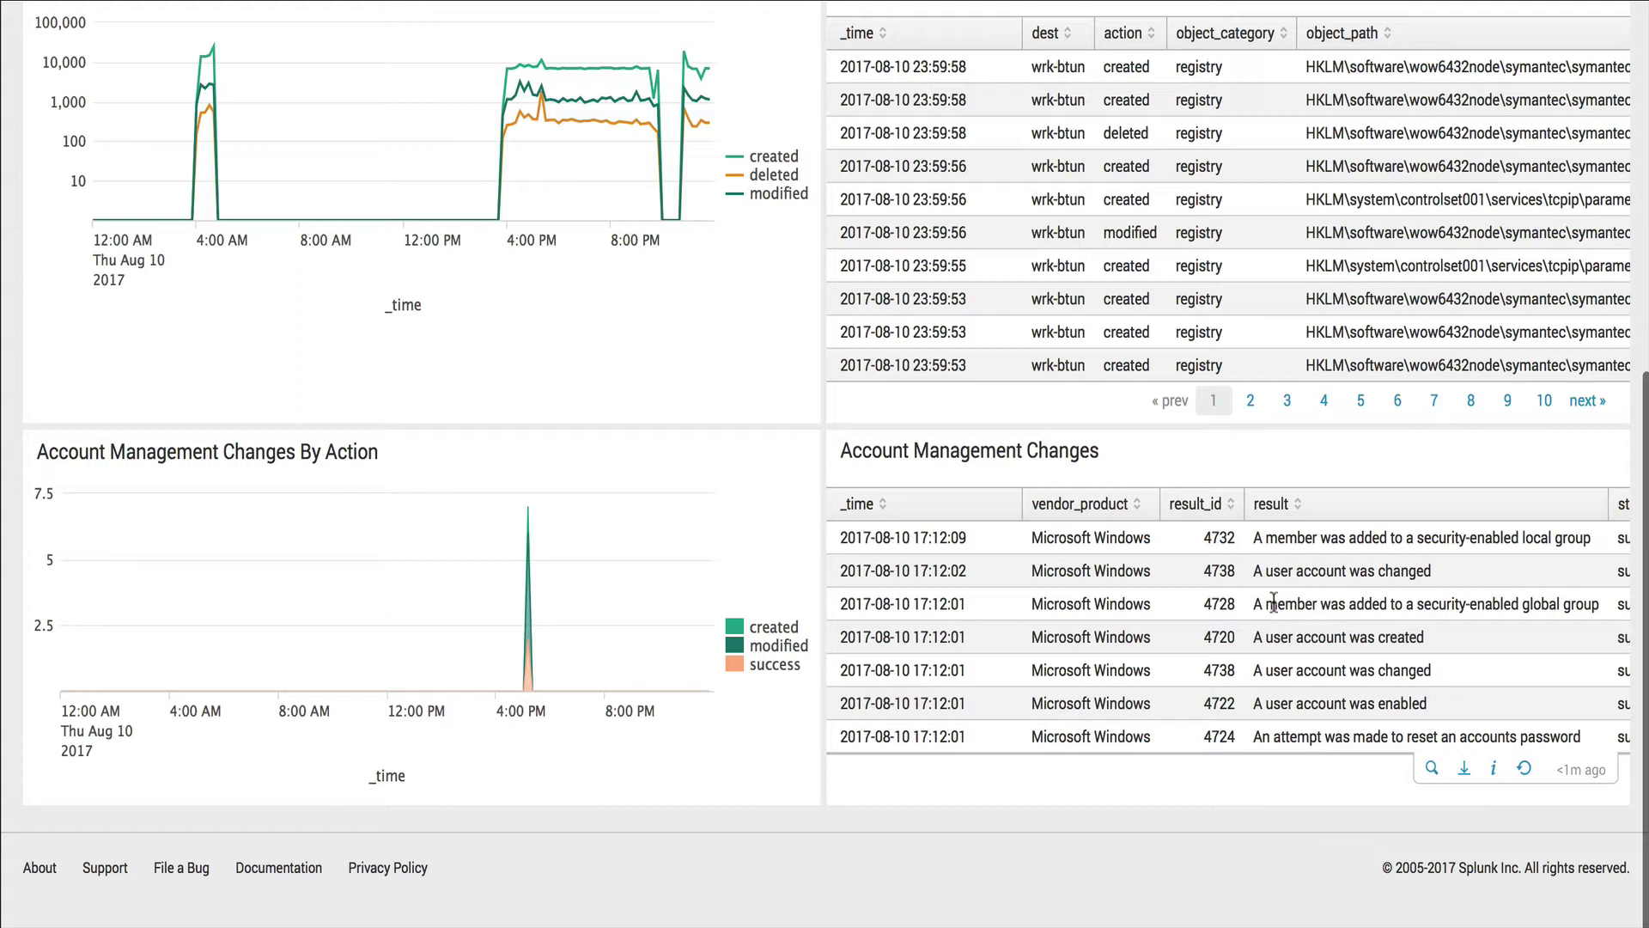
{"action": "scroll", "coordinate": [1290, 677], "scroll_direction": "right", "scroll_amount": 5}
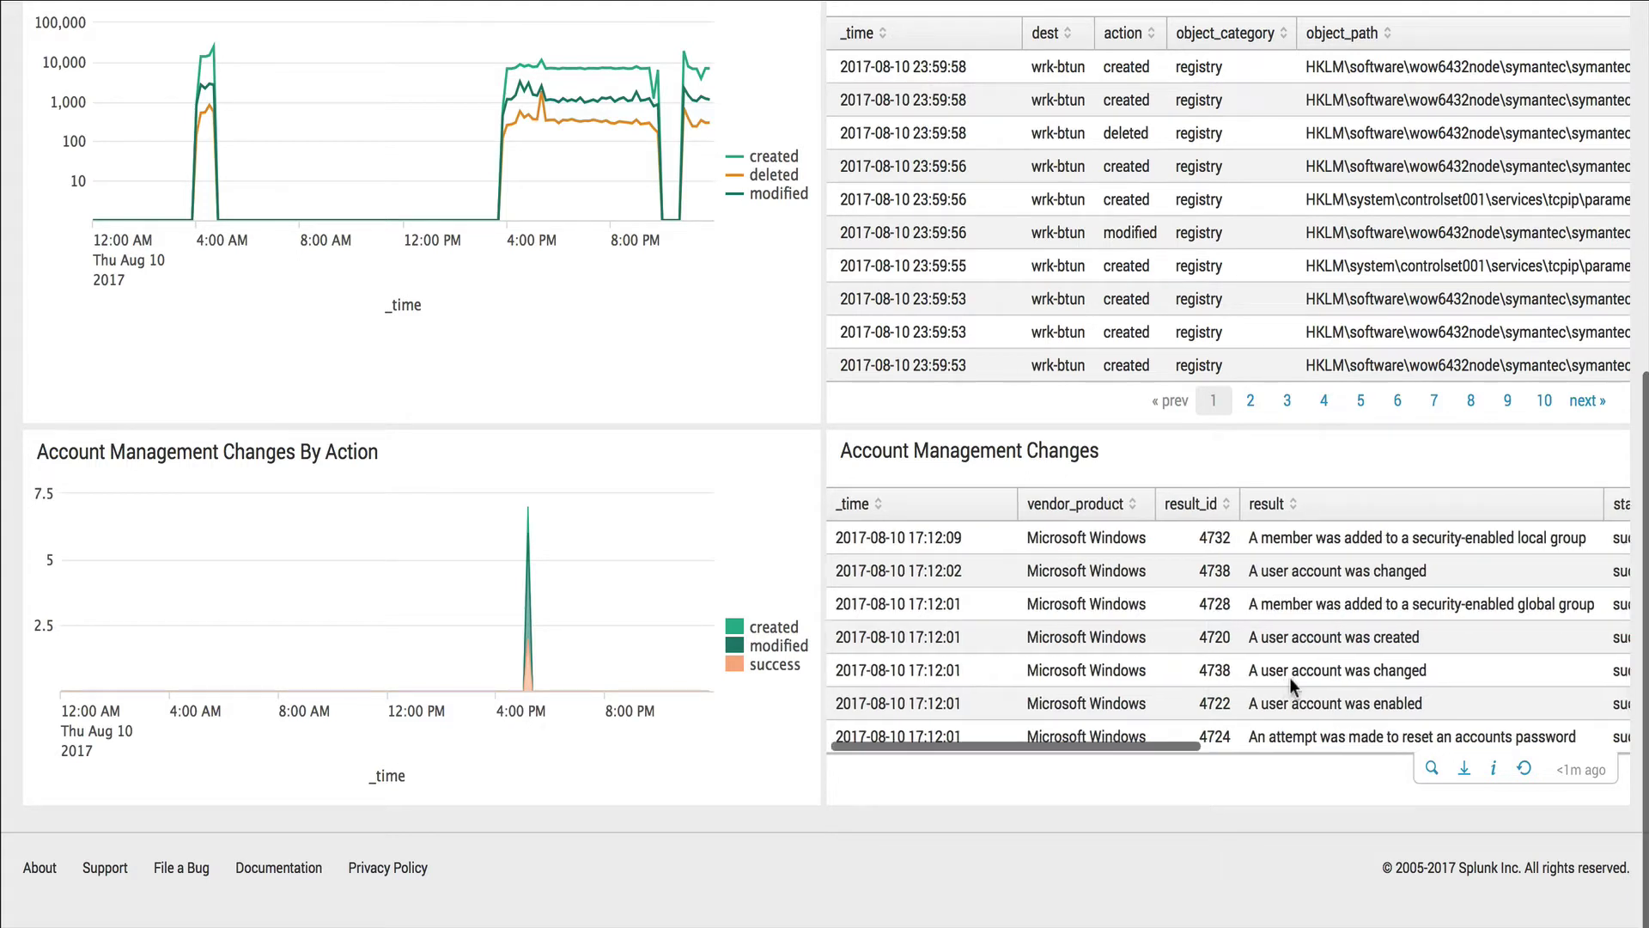
{"action": "scroll", "coordinate": [1290, 680], "scroll_direction": "right", "scroll_amount": 2}
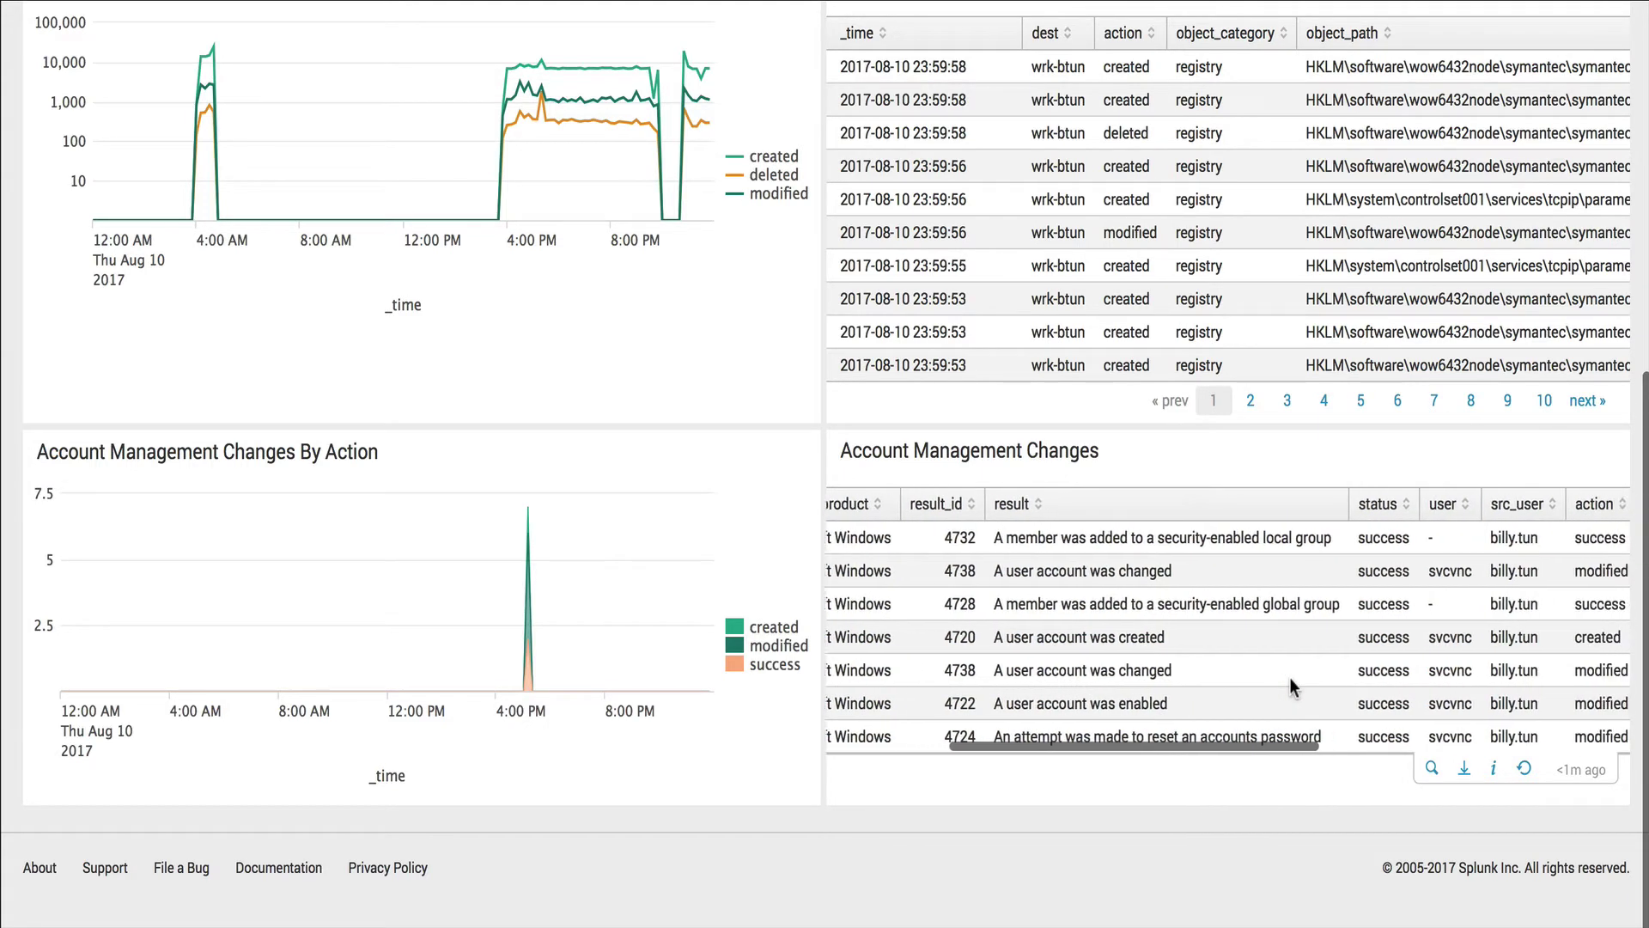
{"action": "scroll", "coordinate": [1293, 685], "scroll_direction": "left", "scroll_amount": 3}
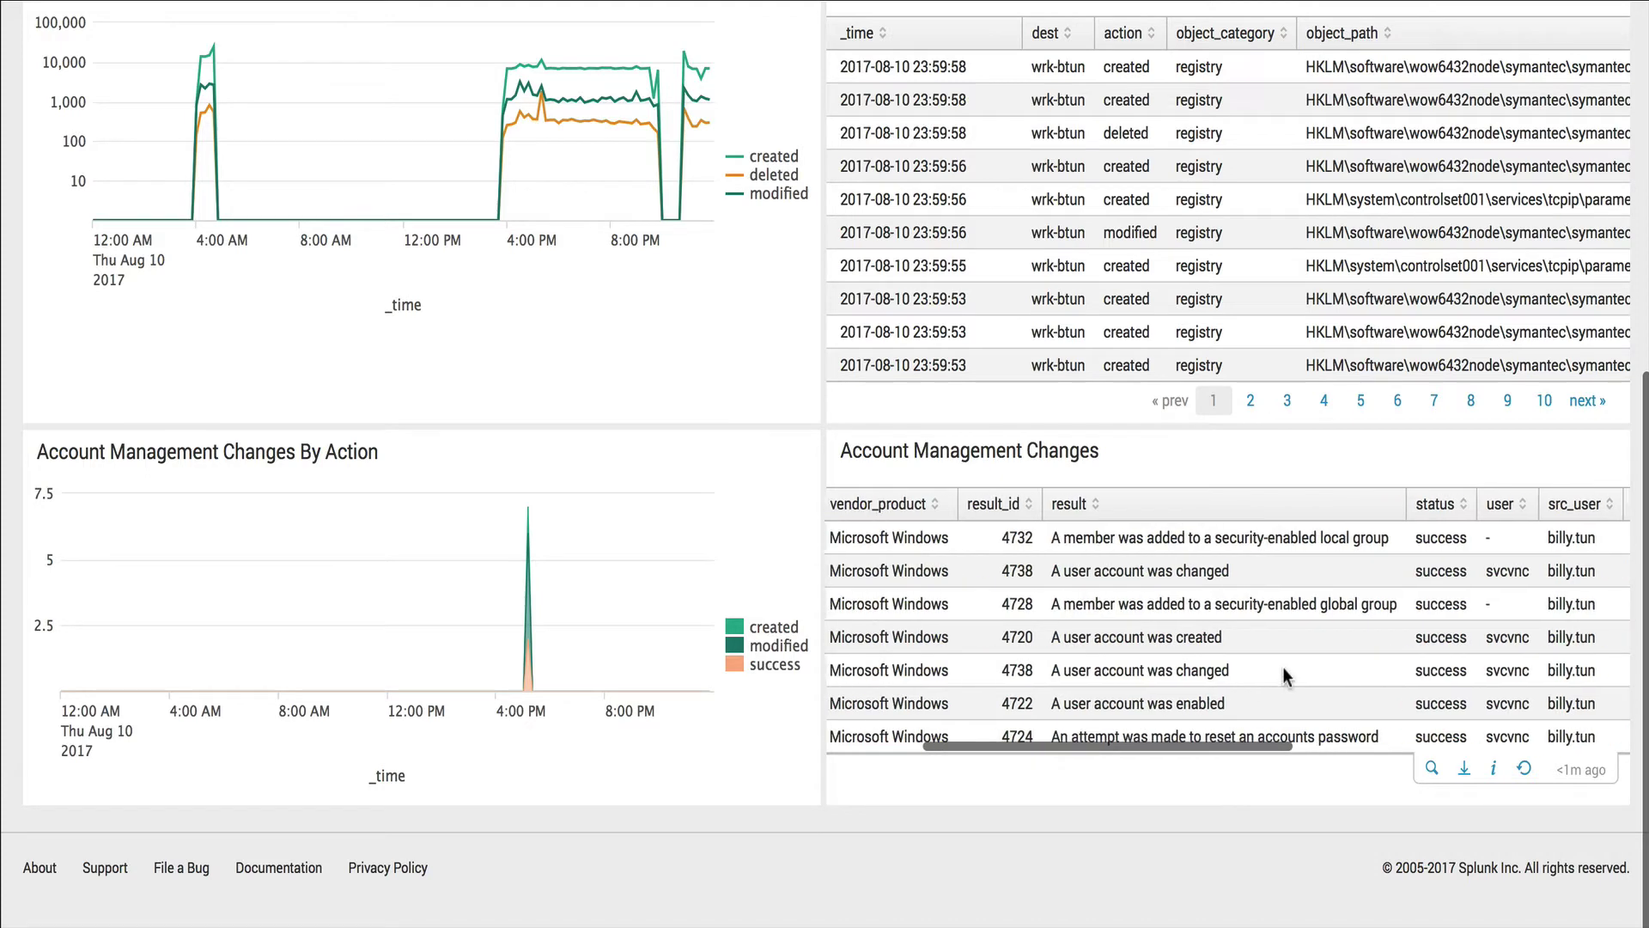
{"action": "scroll", "coordinate": [1287, 679], "scroll_direction": "up", "scroll_amount": 10}
{"action": "scroll", "coordinate": [1283, 669], "scroll_direction": "up", "scroll_amount": 1}
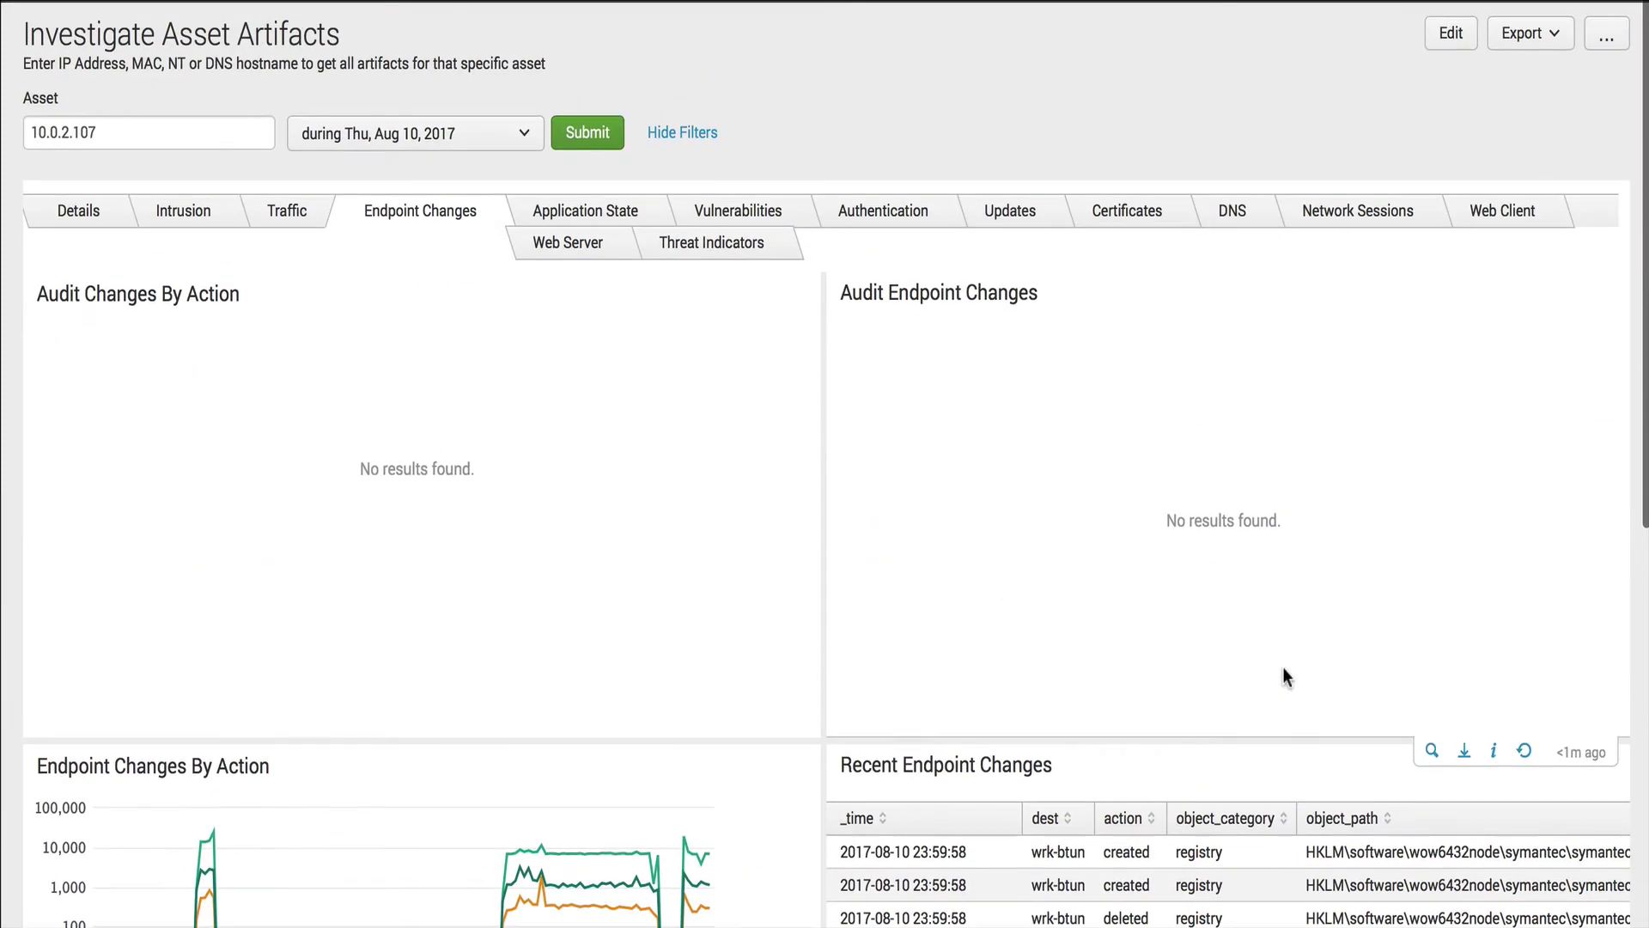
- Show the Authentication tab and page Asset Initiating Authentication Detail through 2, 1, then 4
{"action": "left_click", "coordinate": [890, 223]}
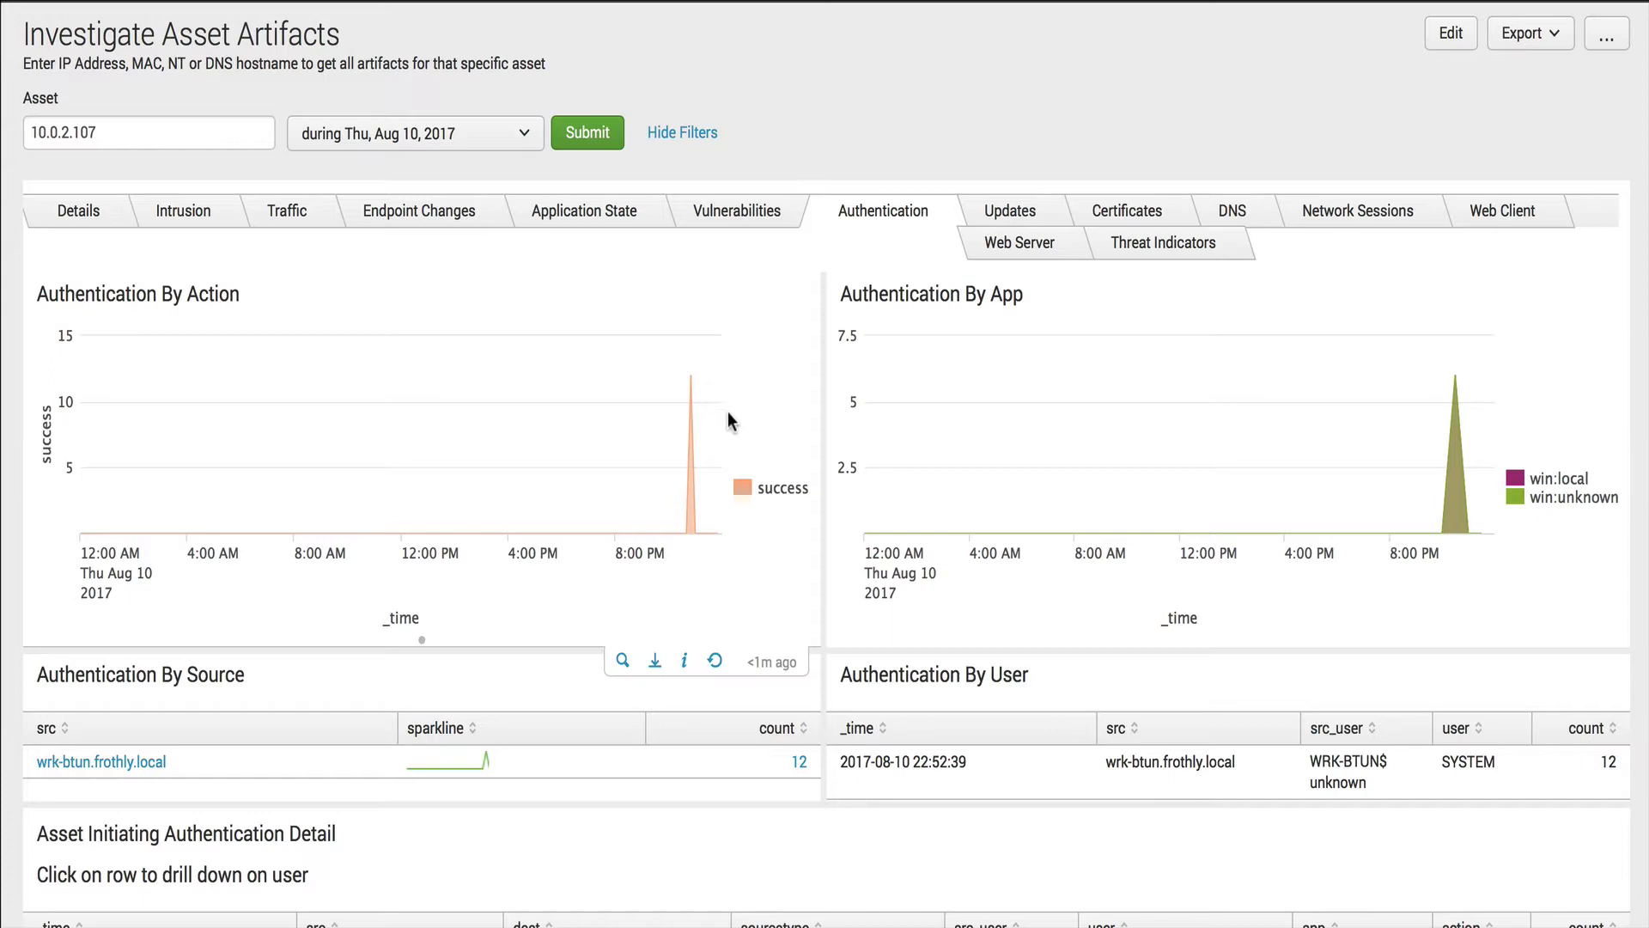
{"action": "scroll", "coordinate": [775, 417], "scroll_direction": "down", "scroll_amount": 3}
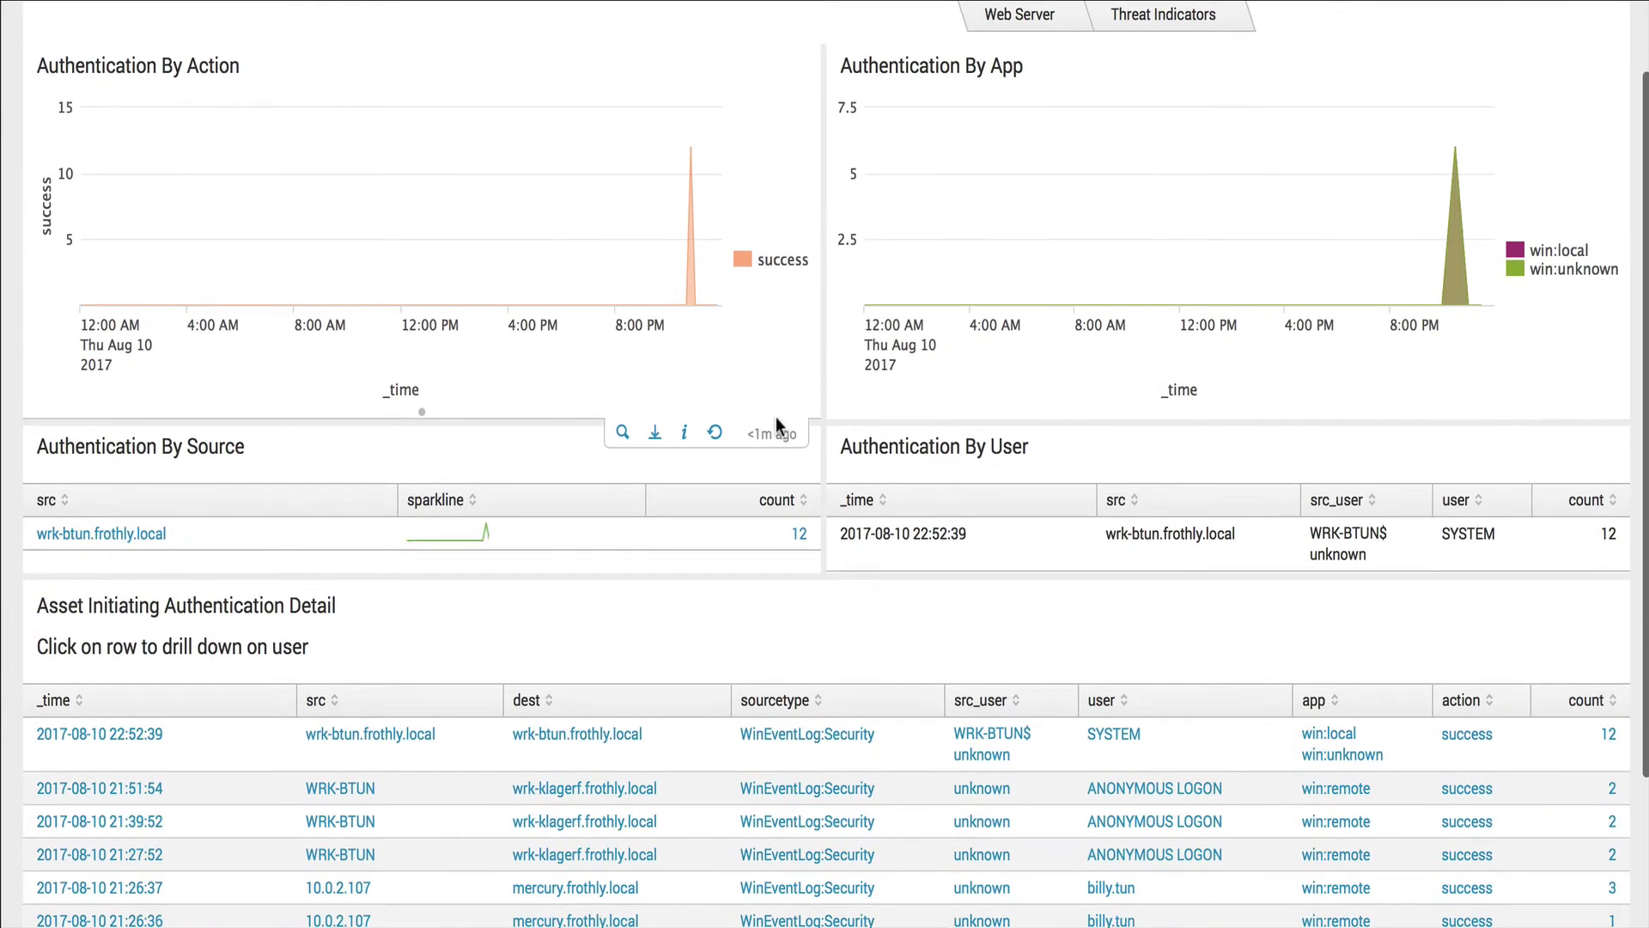
{"action": "scroll", "coordinate": [775, 417], "scroll_direction": "down", "scroll_amount": 3}
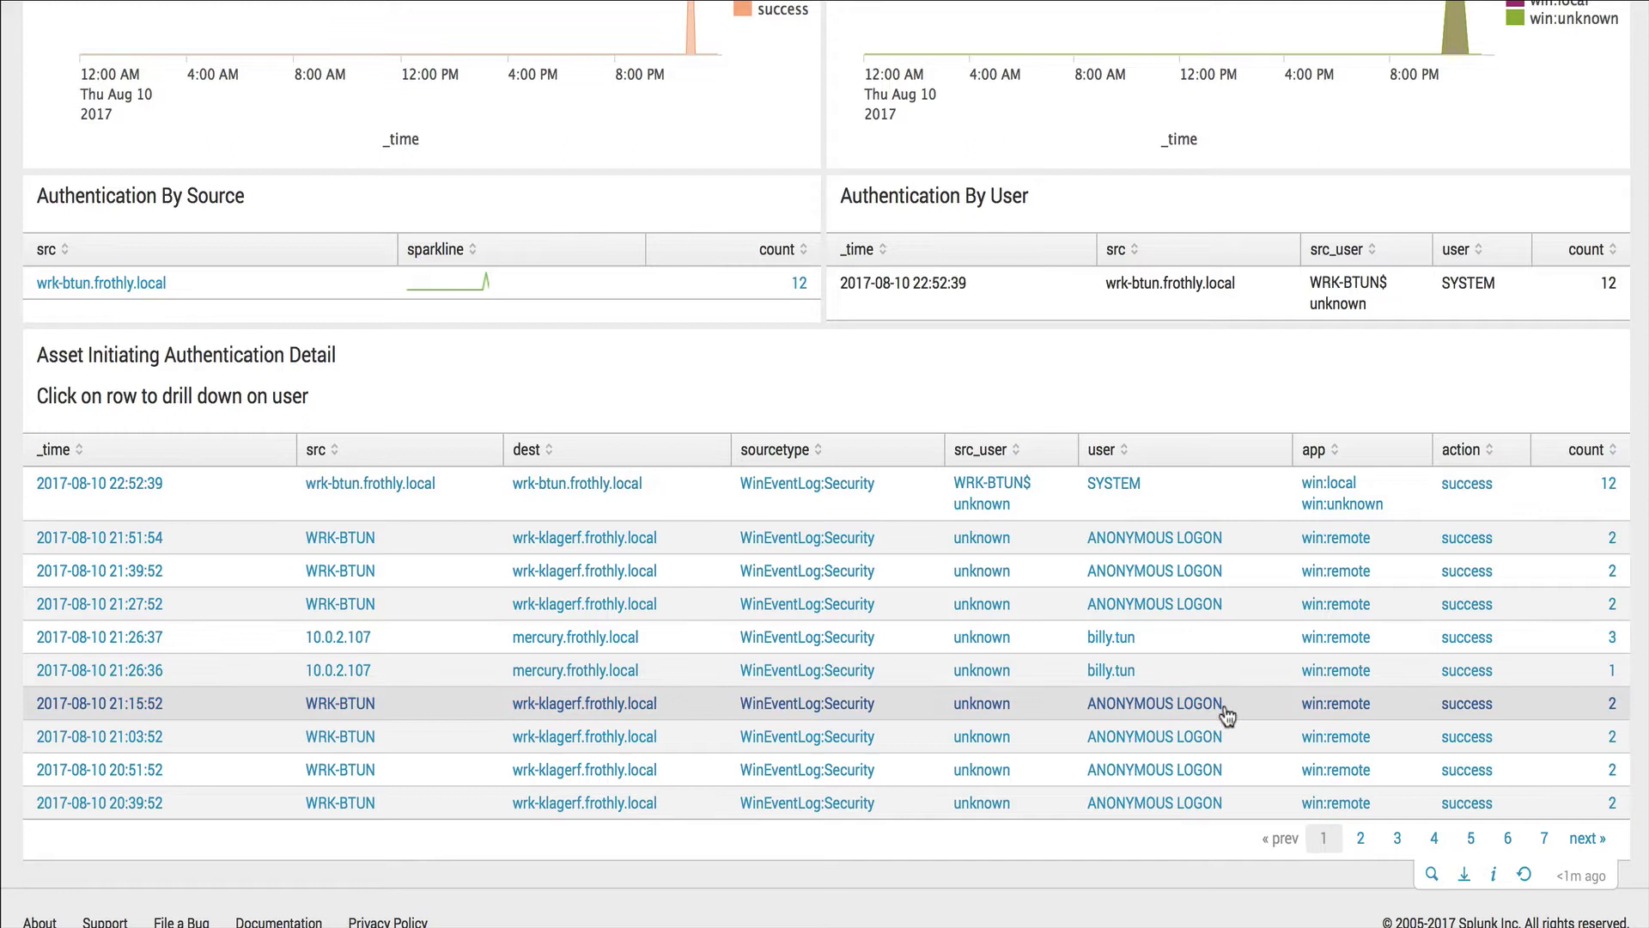
{"action": "left_click", "coordinate": [1359, 837]}
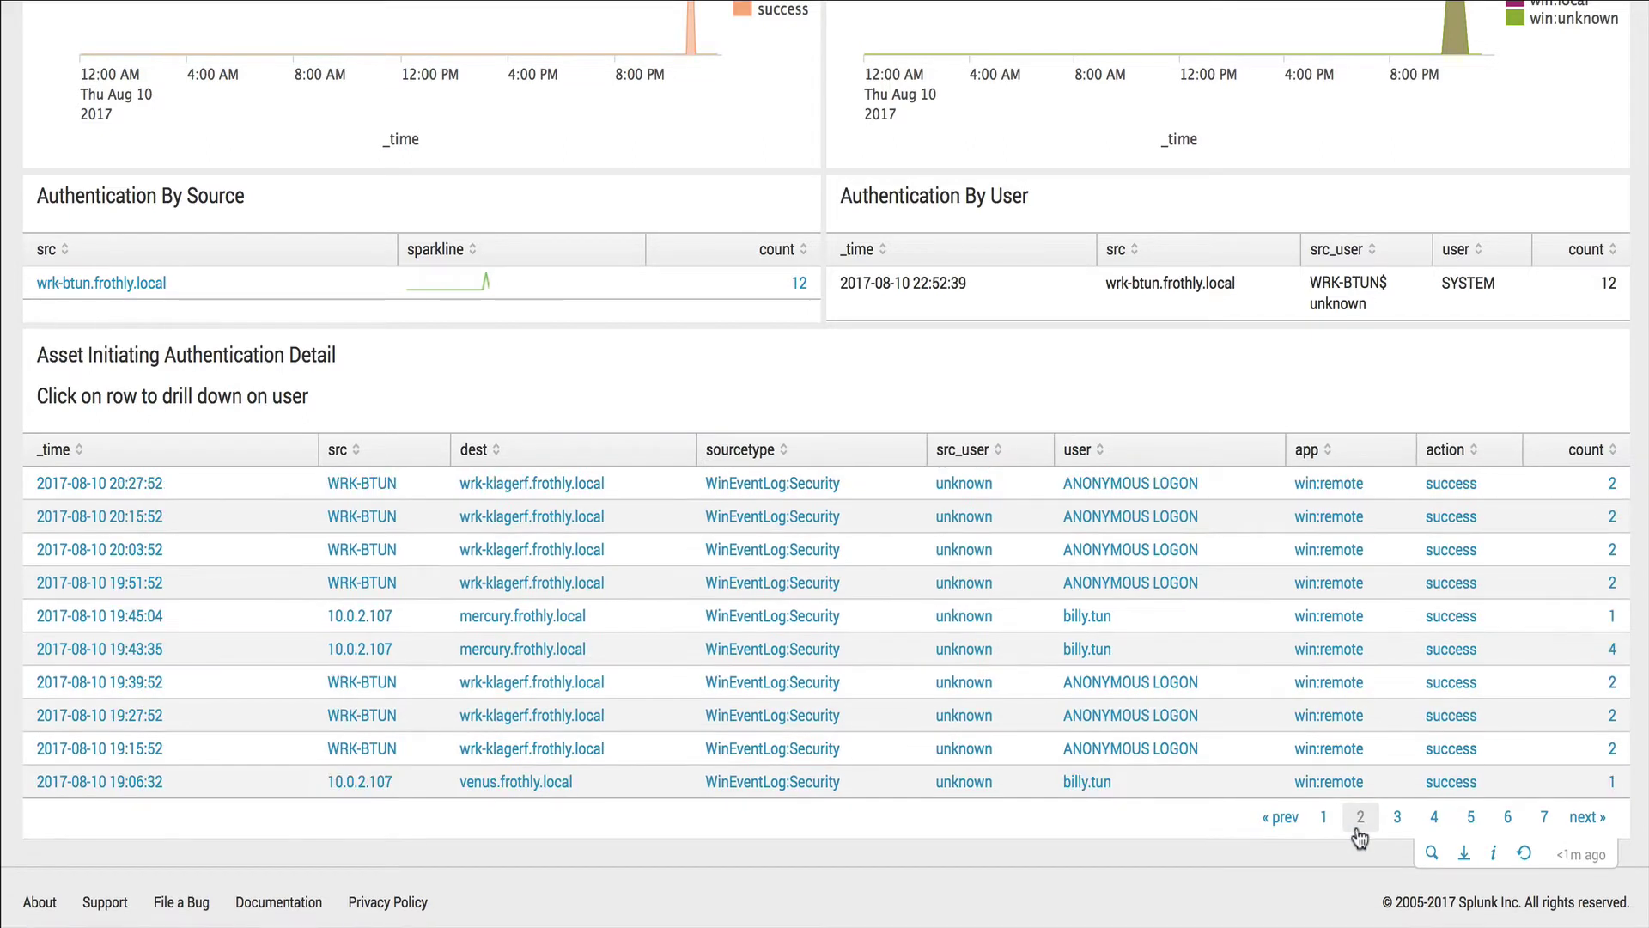
{"action": "left_click", "coordinate": [1326, 818]}
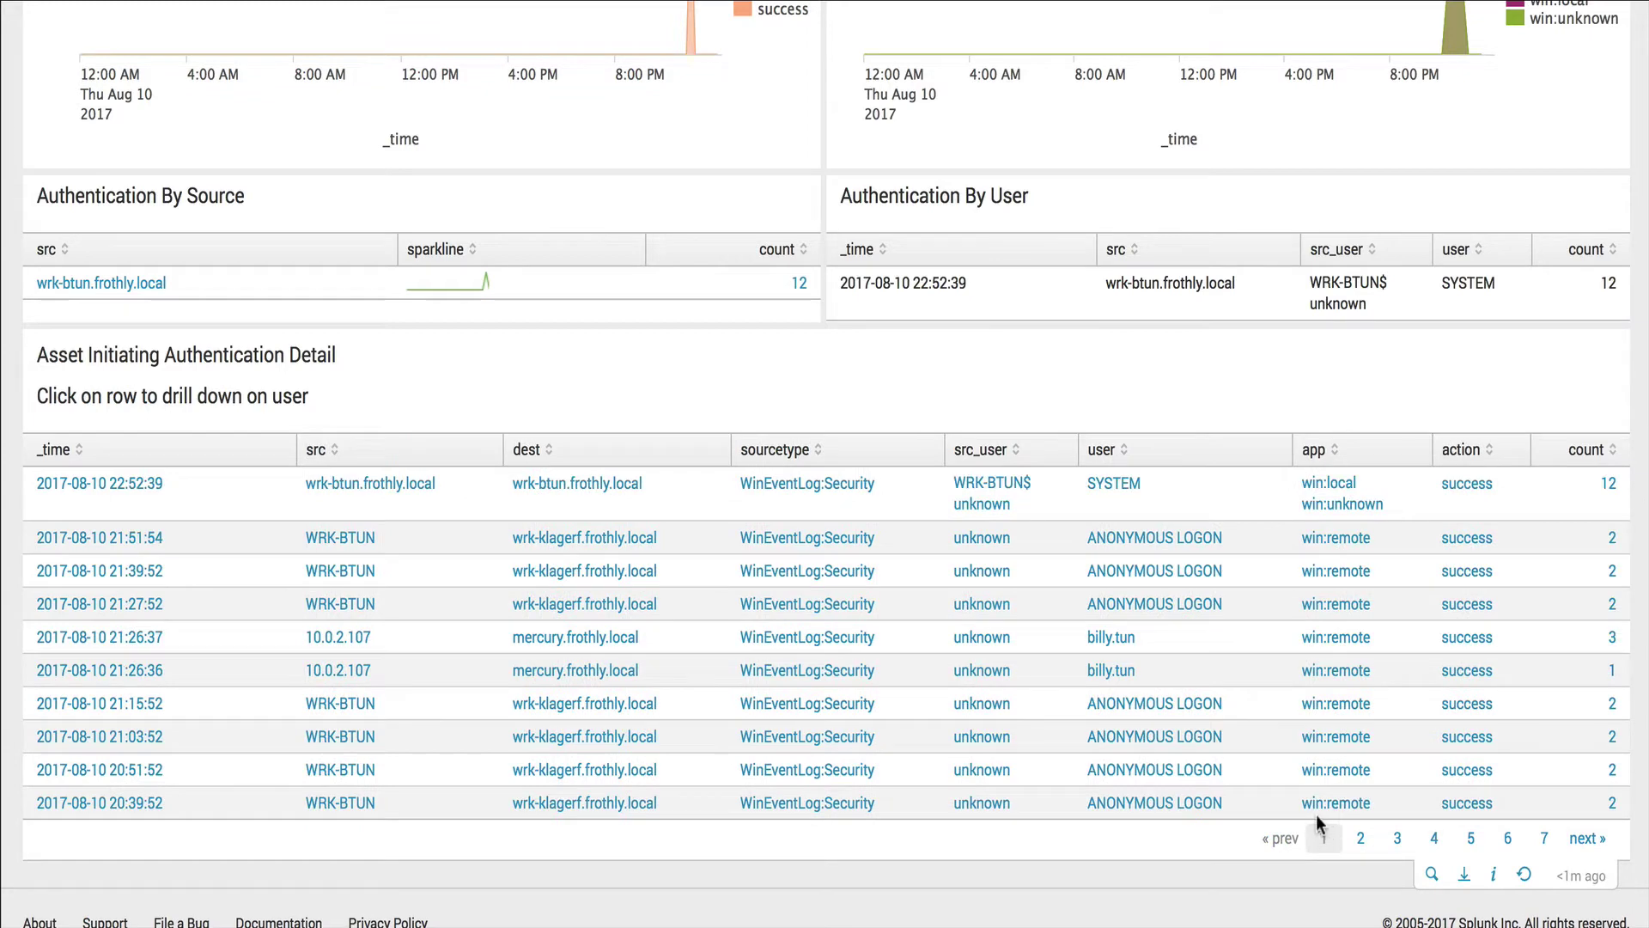
{"action": "left_click", "coordinate": [1427, 837]}
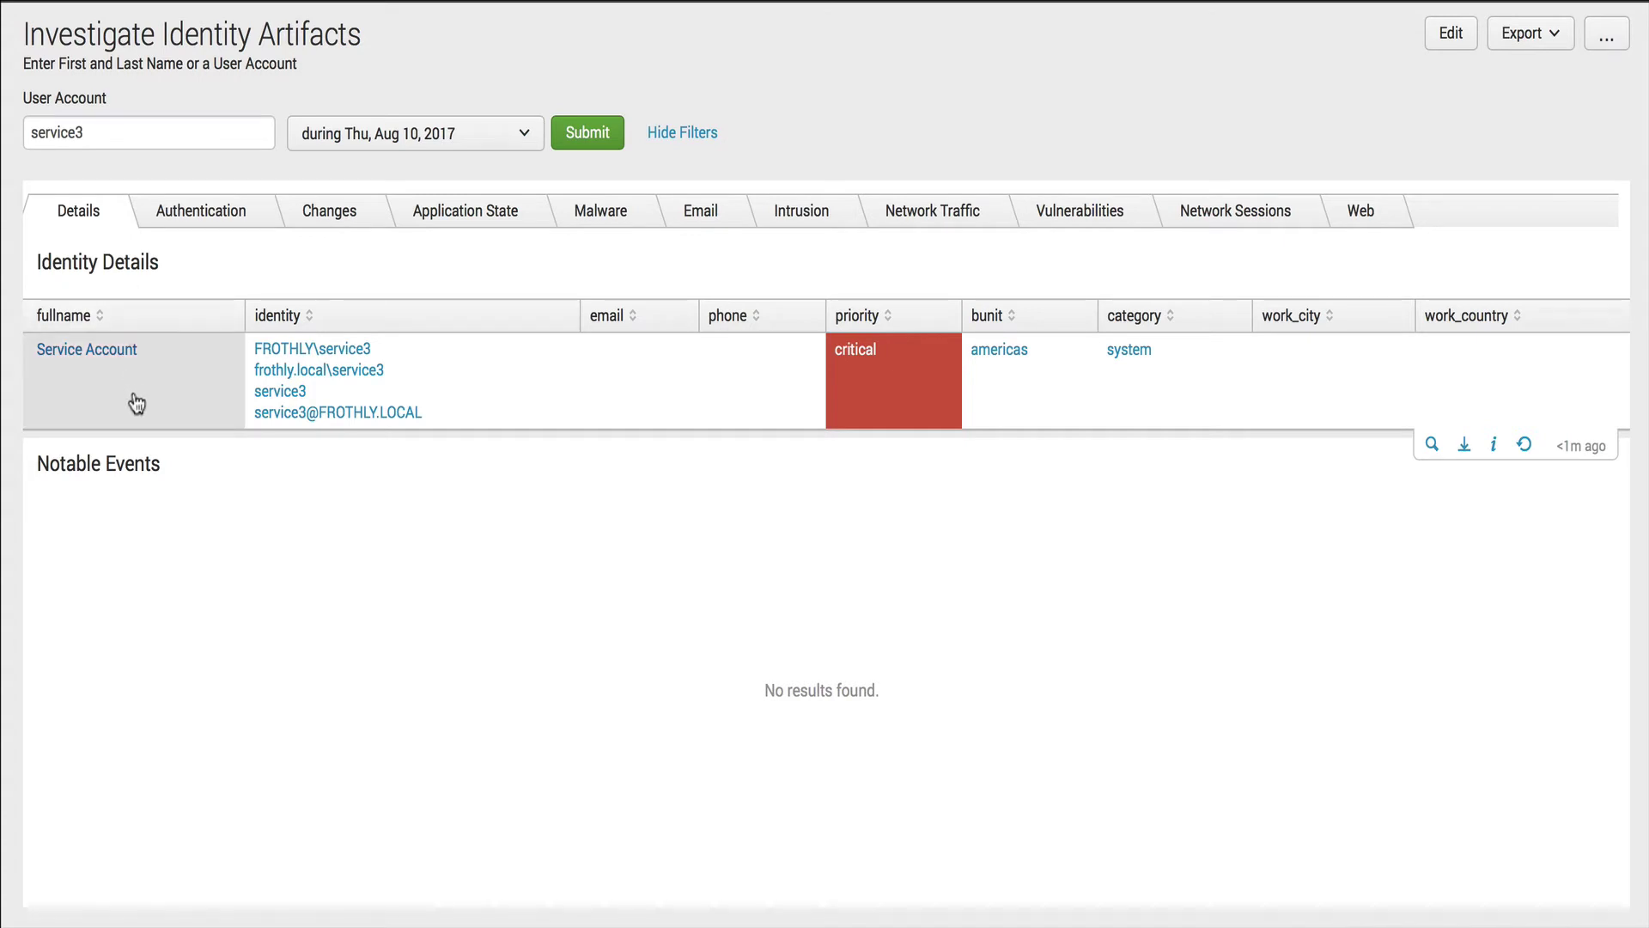
- Review service3's Account Management and Endpoint Change panels on the Changes tab
{"action": "left_click", "coordinate": [324, 215]}
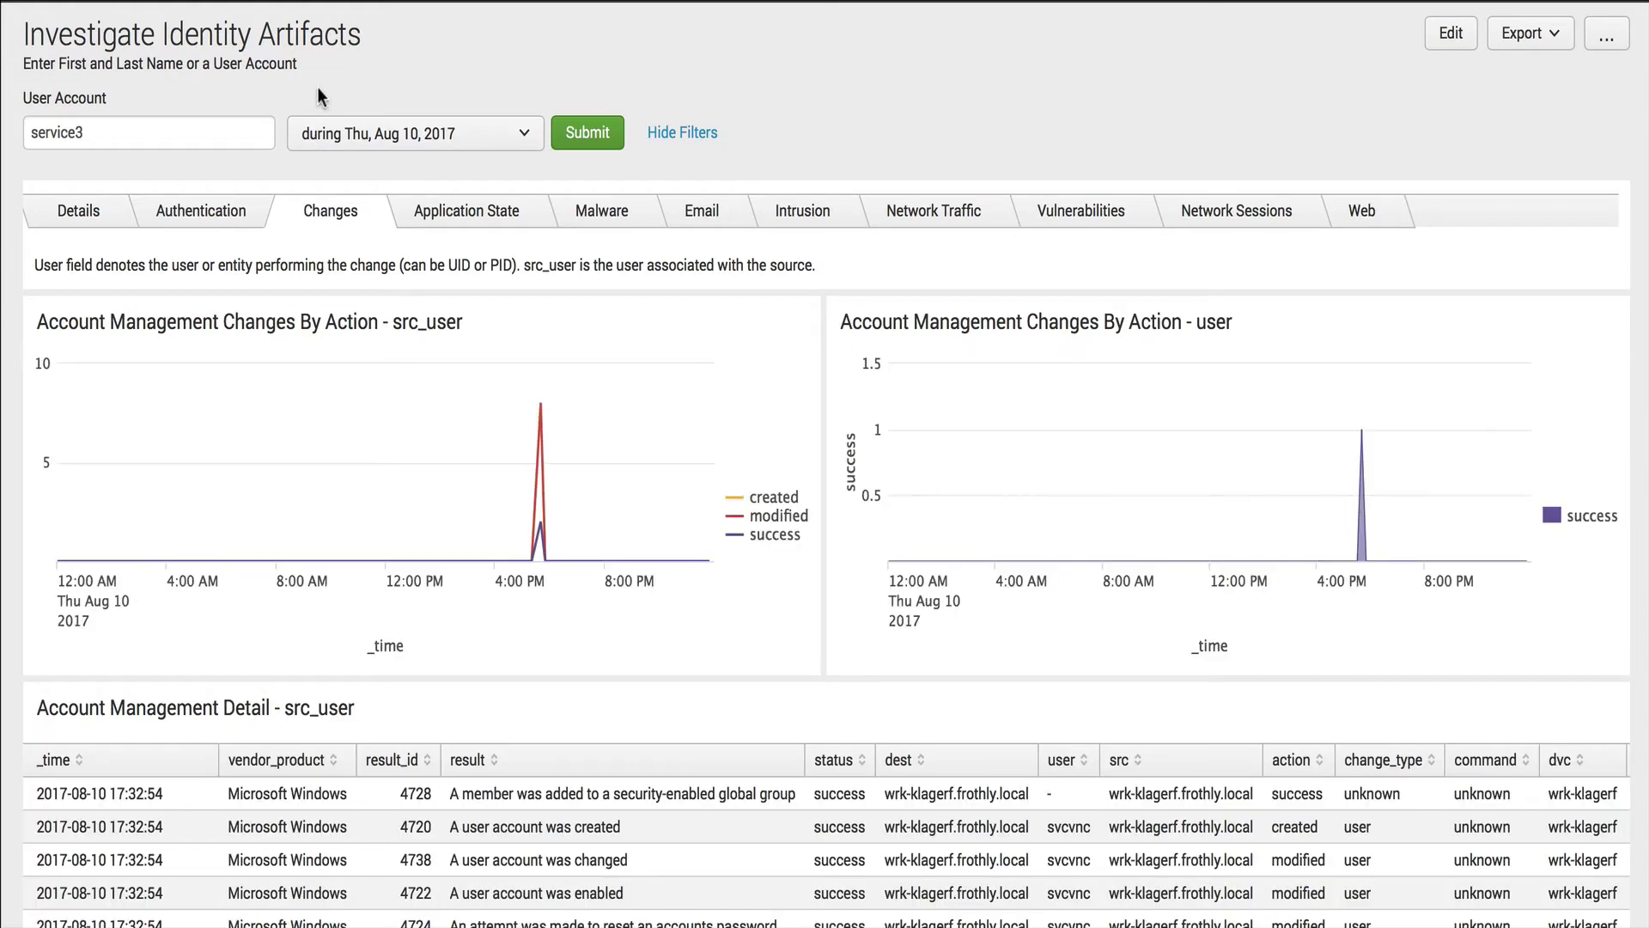
{"action": "scroll", "coordinate": [325, 213], "scroll_direction": "down", "scroll_amount": 3}
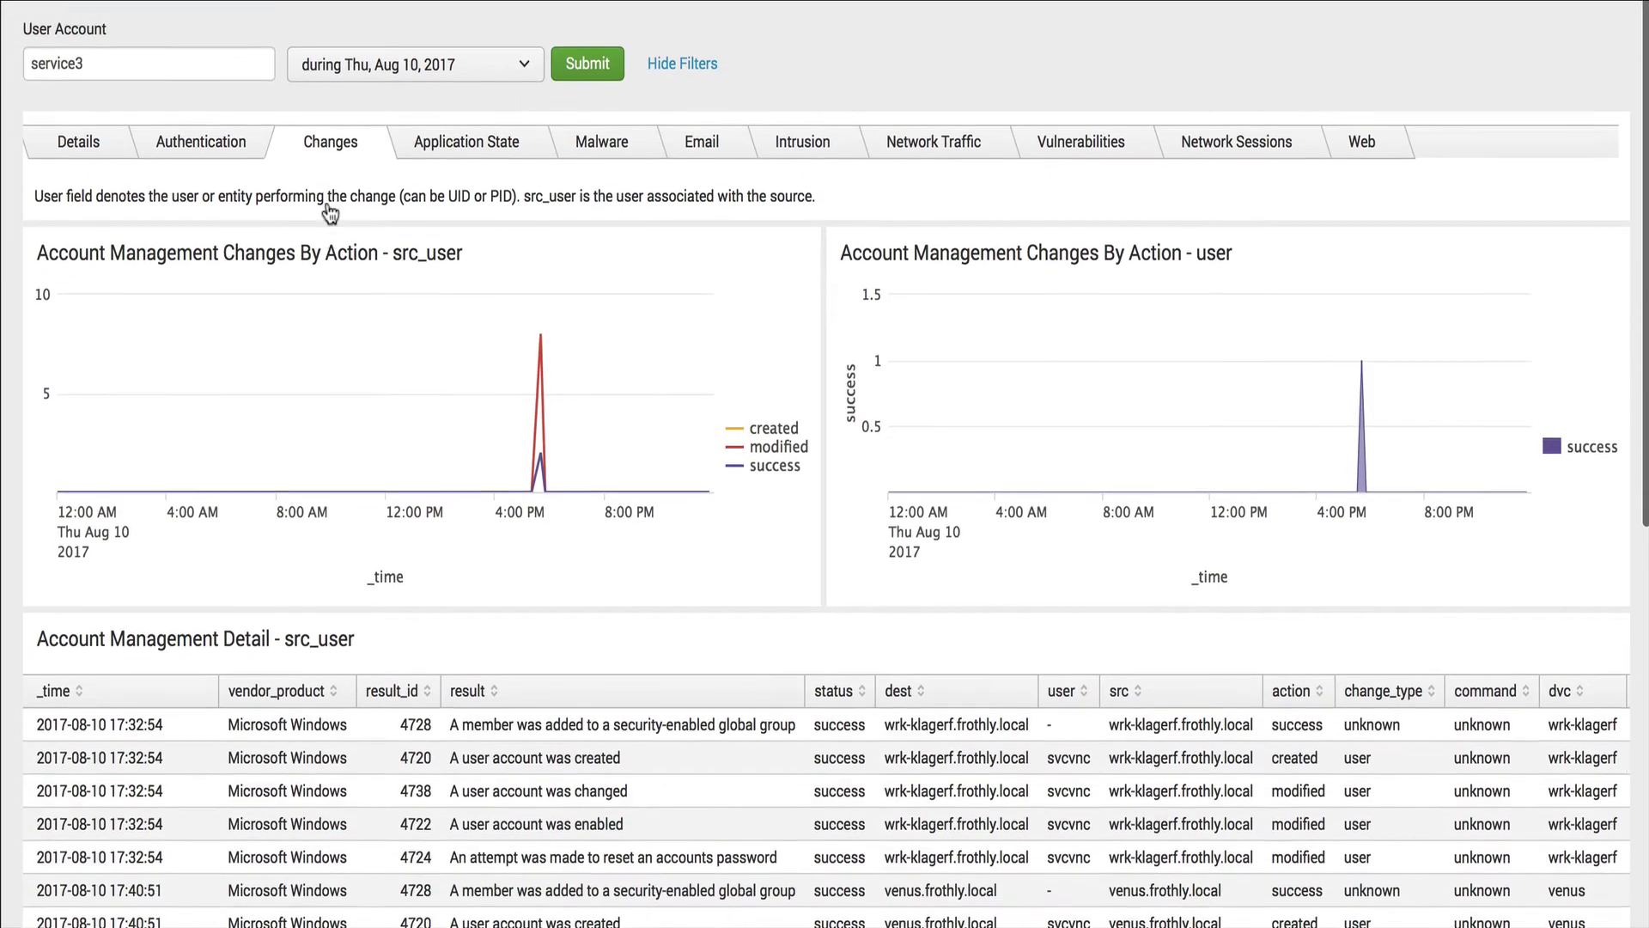
{"action": "scroll", "coordinate": [330, 213], "scroll_direction": "down", "scroll_amount": 1}
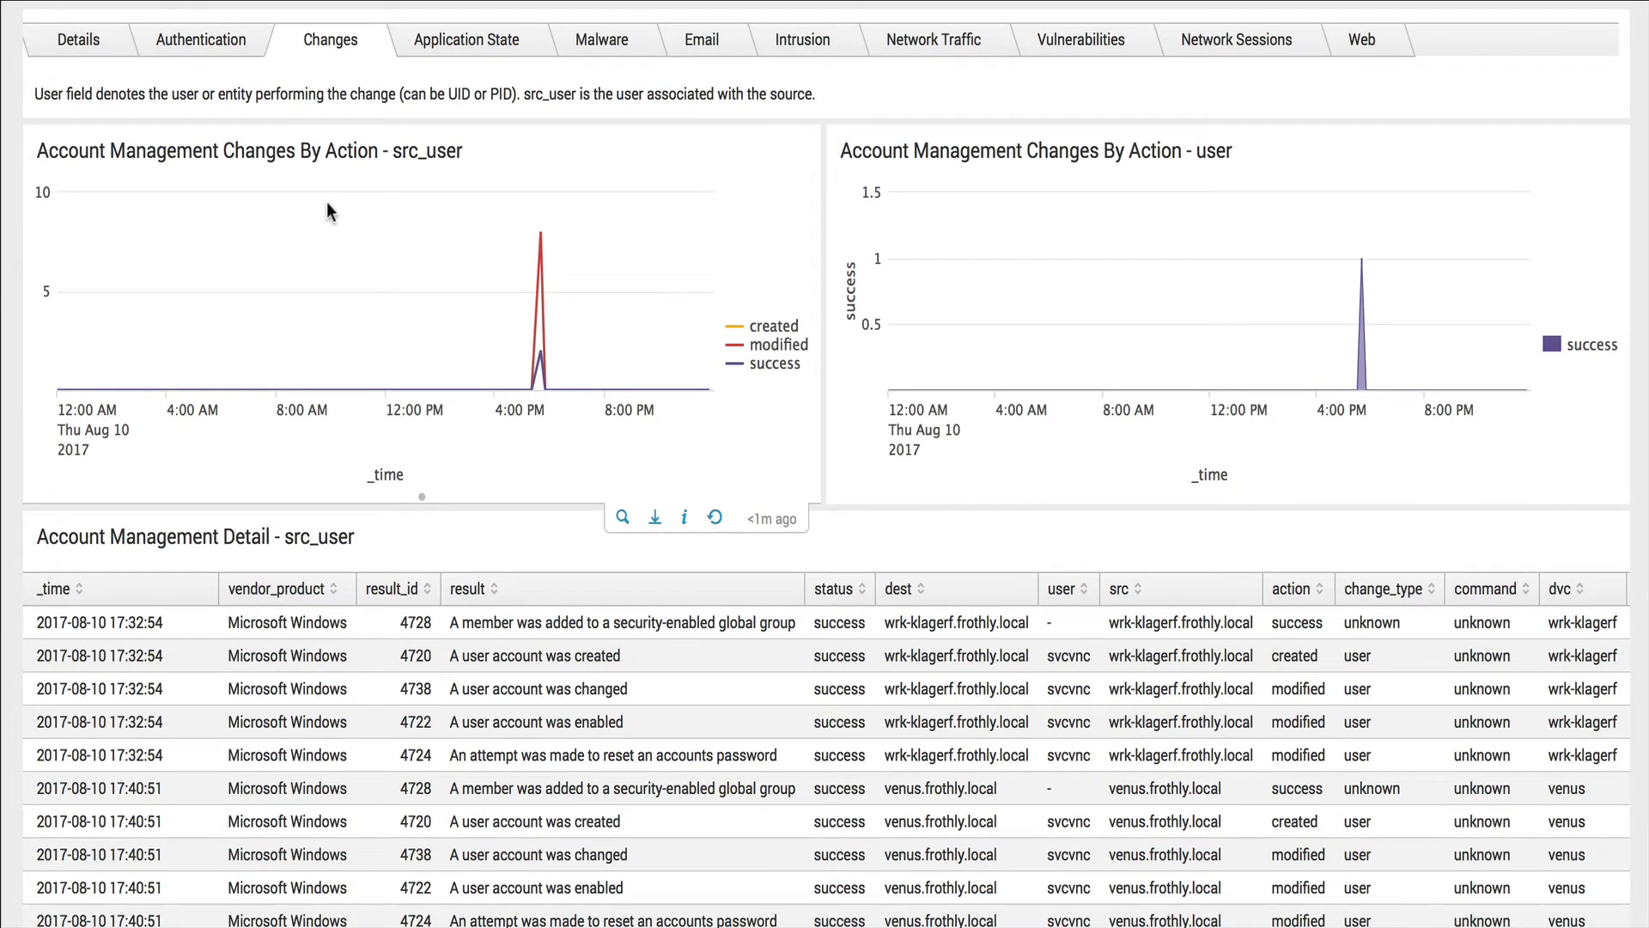
{"action": "scroll", "coordinate": [326, 201], "scroll_direction": "down", "scroll_amount": 2}
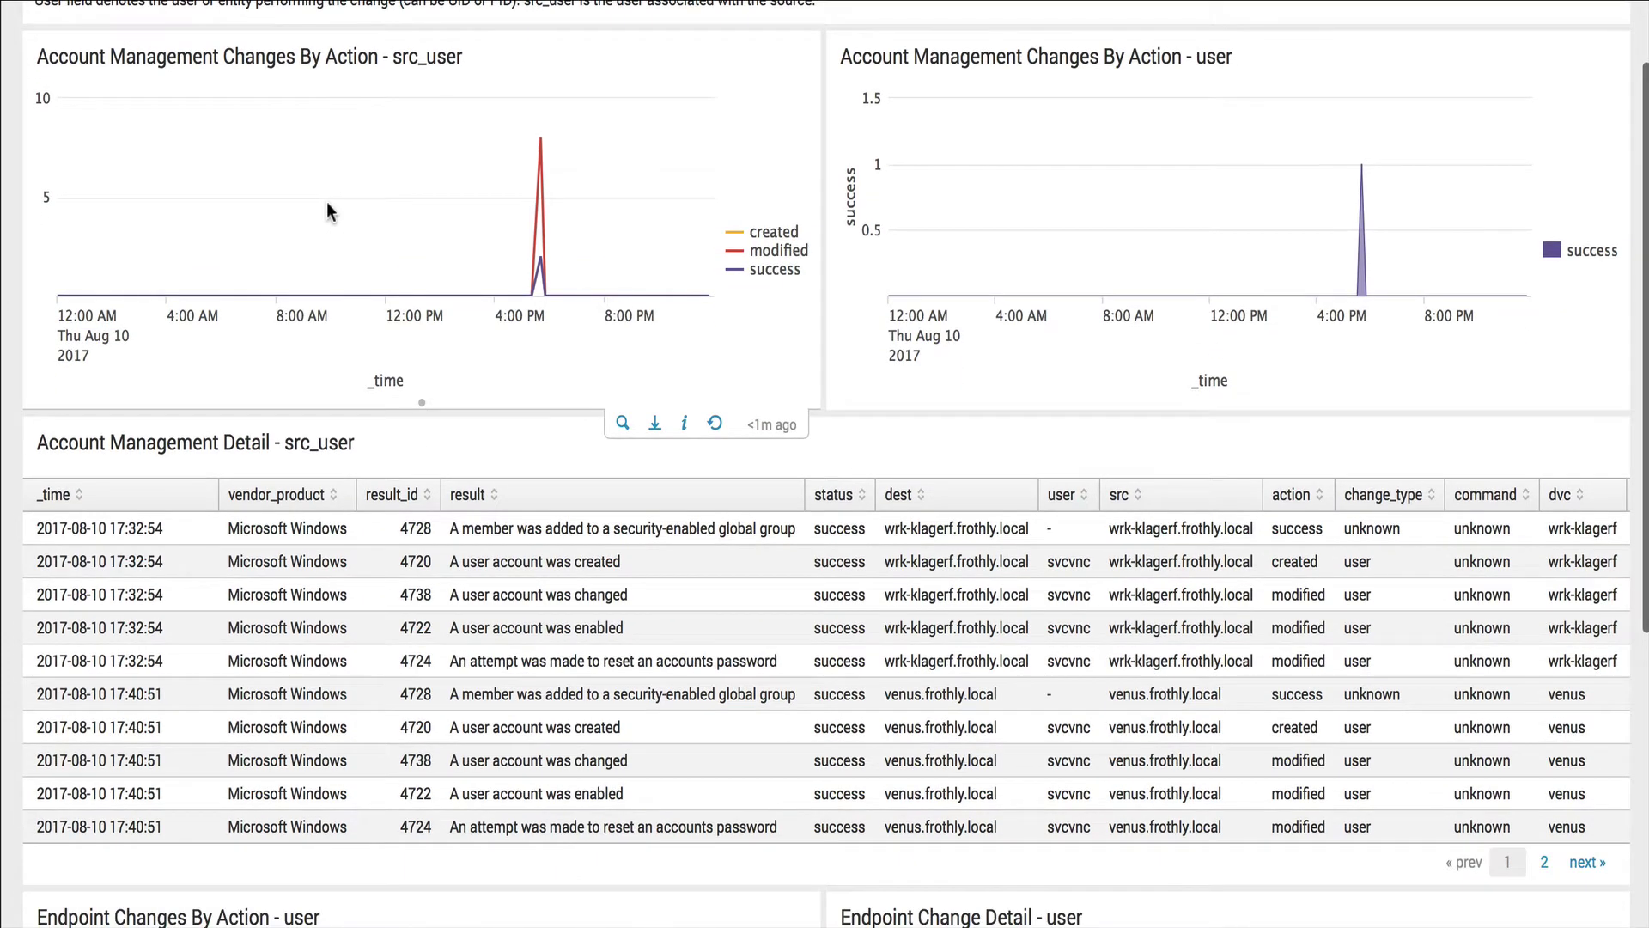
{"action": "scroll", "coordinate": [362, 415], "scroll_direction": "down", "scroll_amount": 1}
{"action": "scroll", "coordinate": [362, 414], "scroll_direction": "down", "scroll_amount": 6}
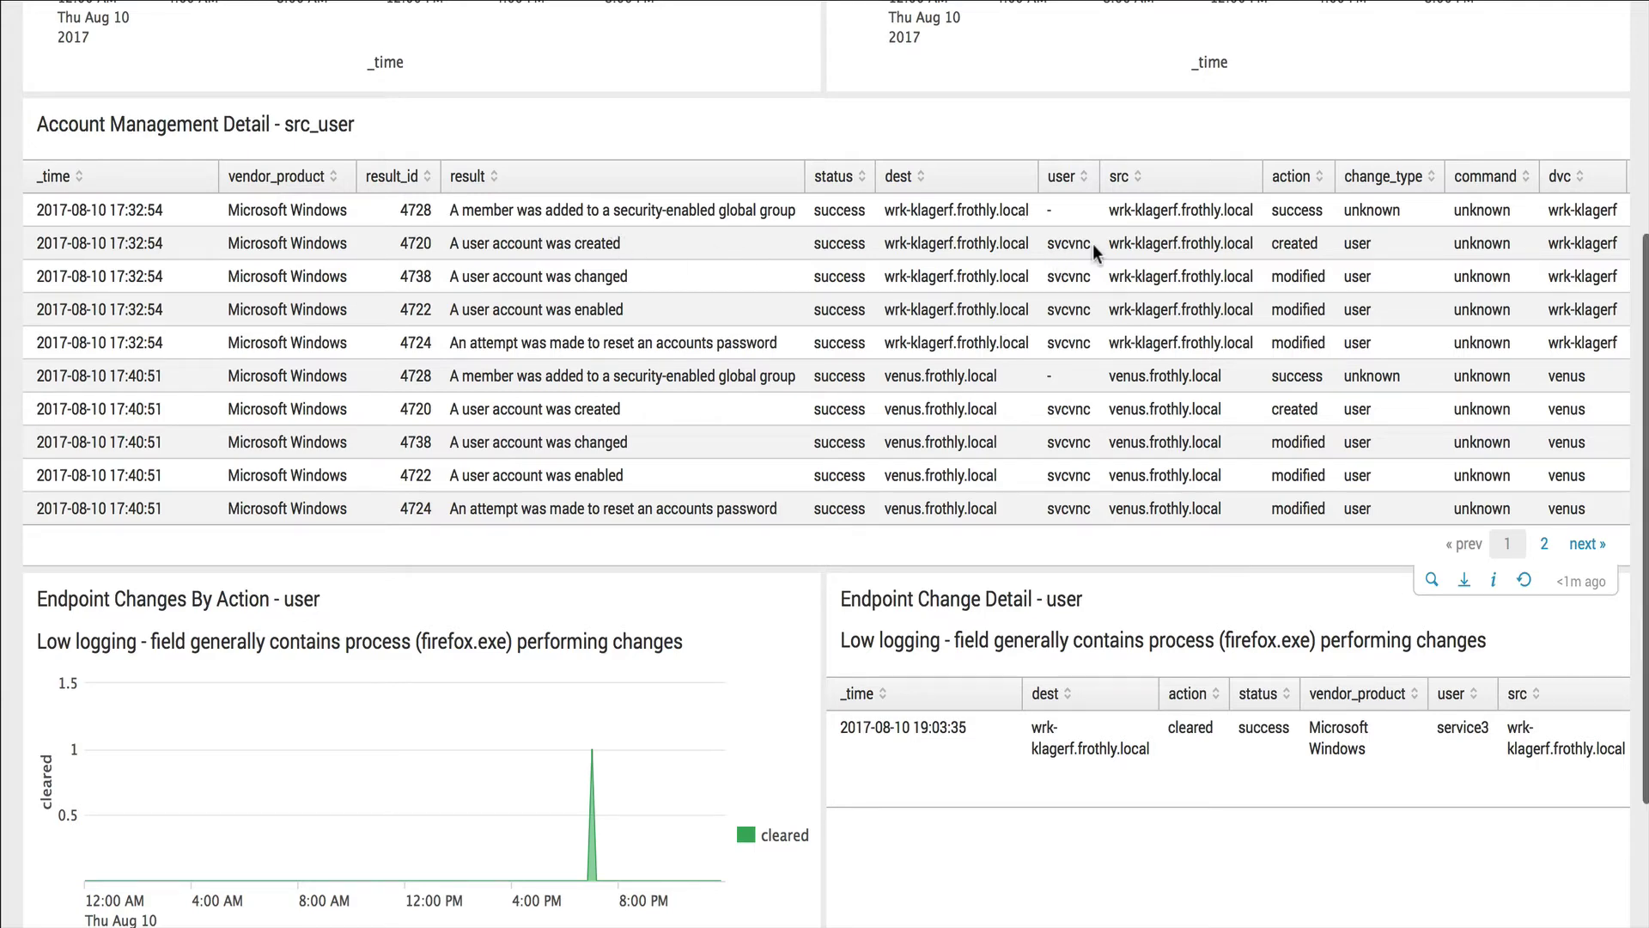
{"action": "scroll", "coordinate": [1092, 244], "scroll_direction": "up", "scroll_amount": 6}
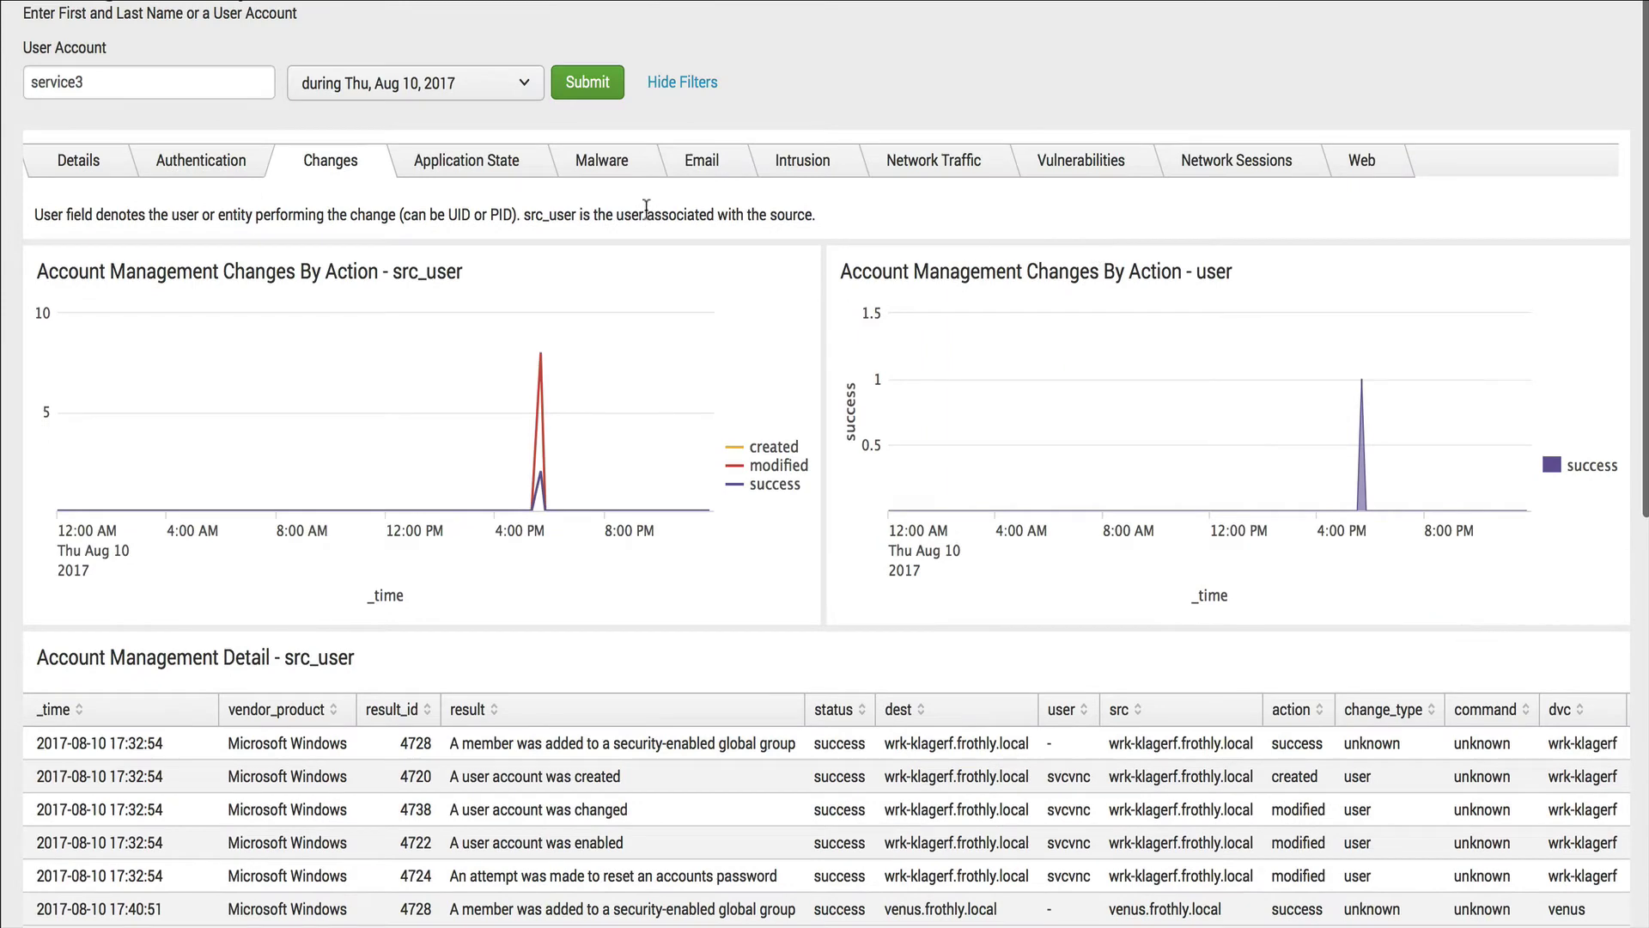
- Show service3's Application State and zoom Processes Run Over Time to about 5:10–6:30 PM
{"action": "left_click", "coordinate": [467, 161]}
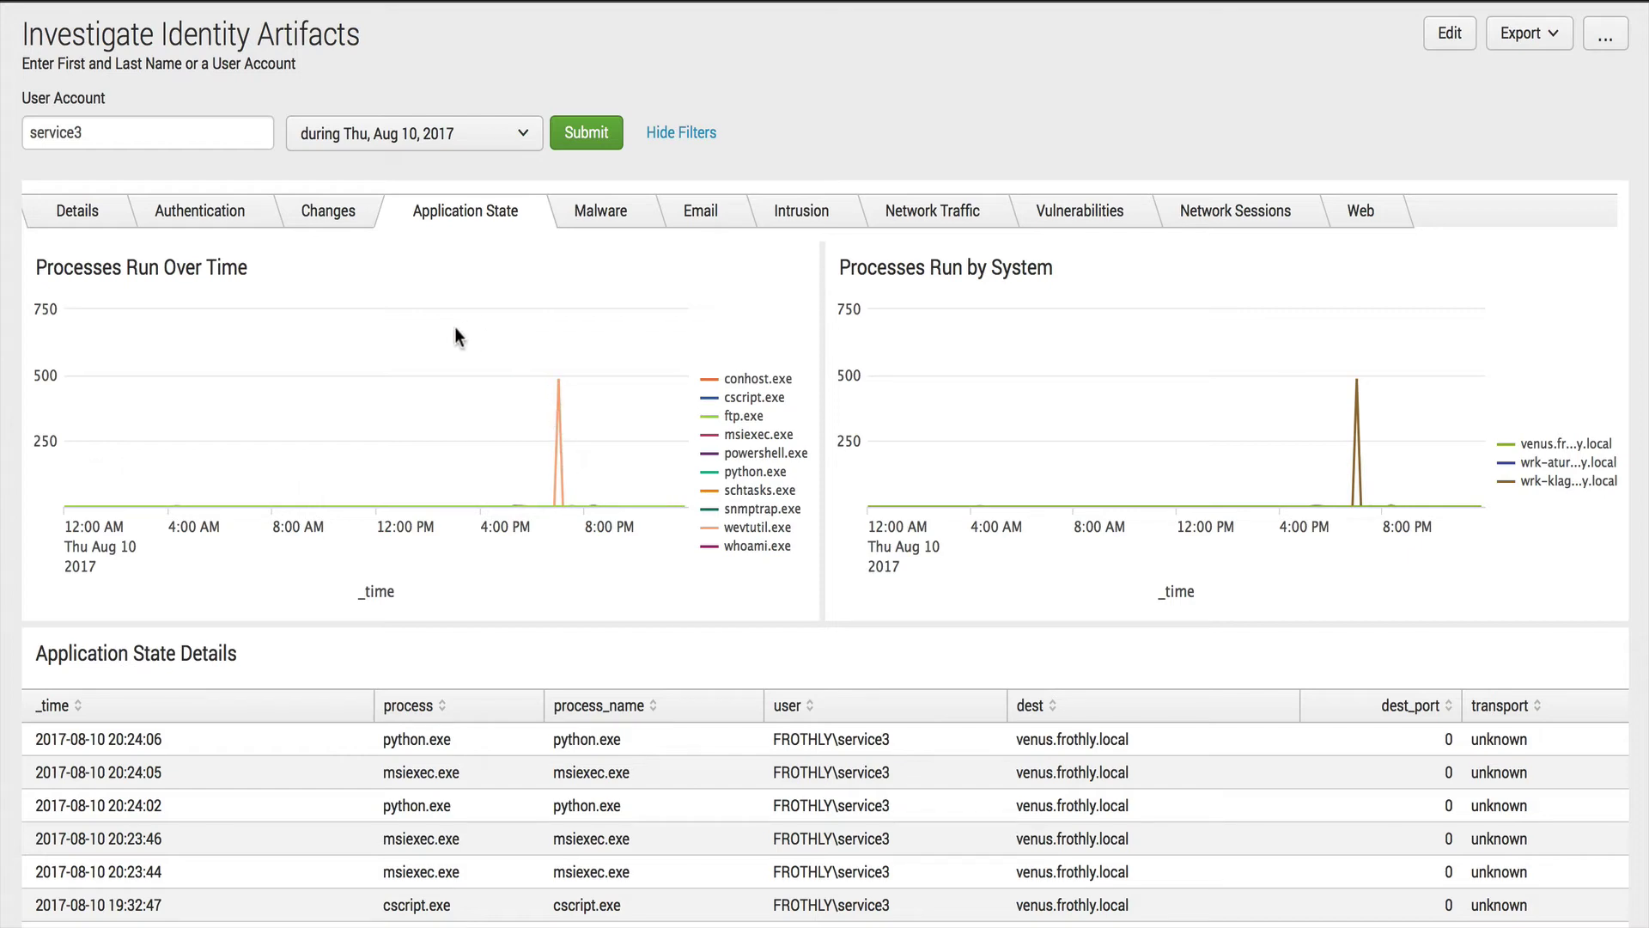
{"action": "mouse_move", "coordinate": [589, 352]}
{"action": "left_click_drag", "start_coordinate": [462, 320], "coordinate": [632, 391]}
{"action": "mouse_move", "coordinate": [409, 378]}
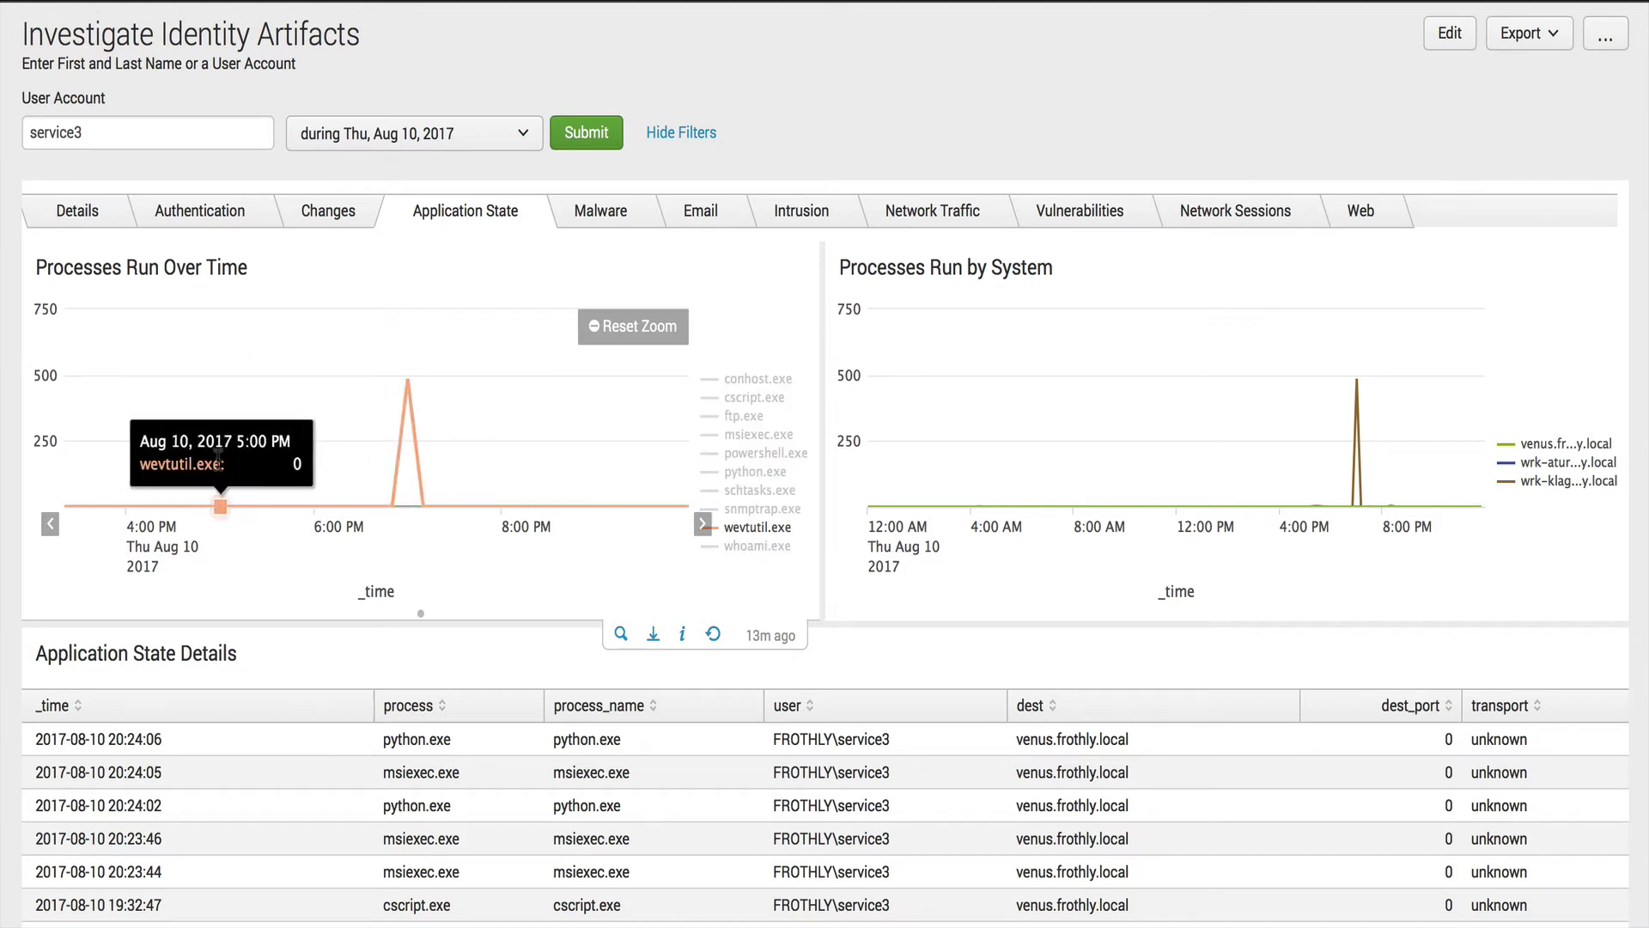
{"action": "left_click_drag", "start_coordinate": [186, 361], "coordinate": [383, 398]}
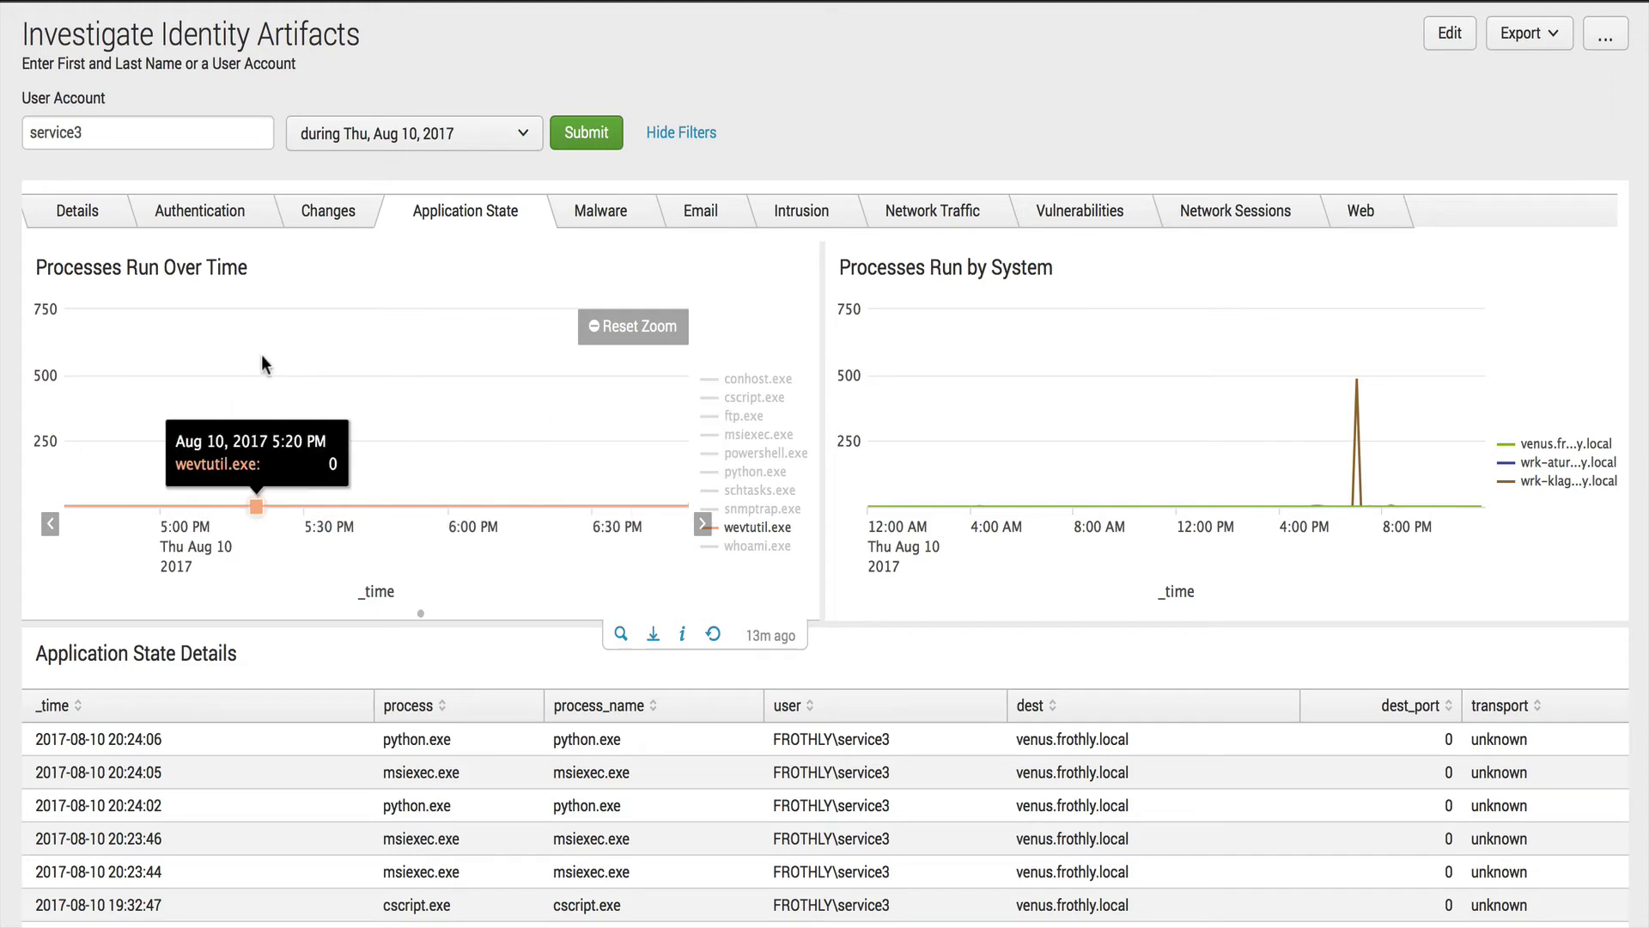
{"action": "left_click_drag", "start_coordinate": [218, 335], "coordinate": [584, 372]}
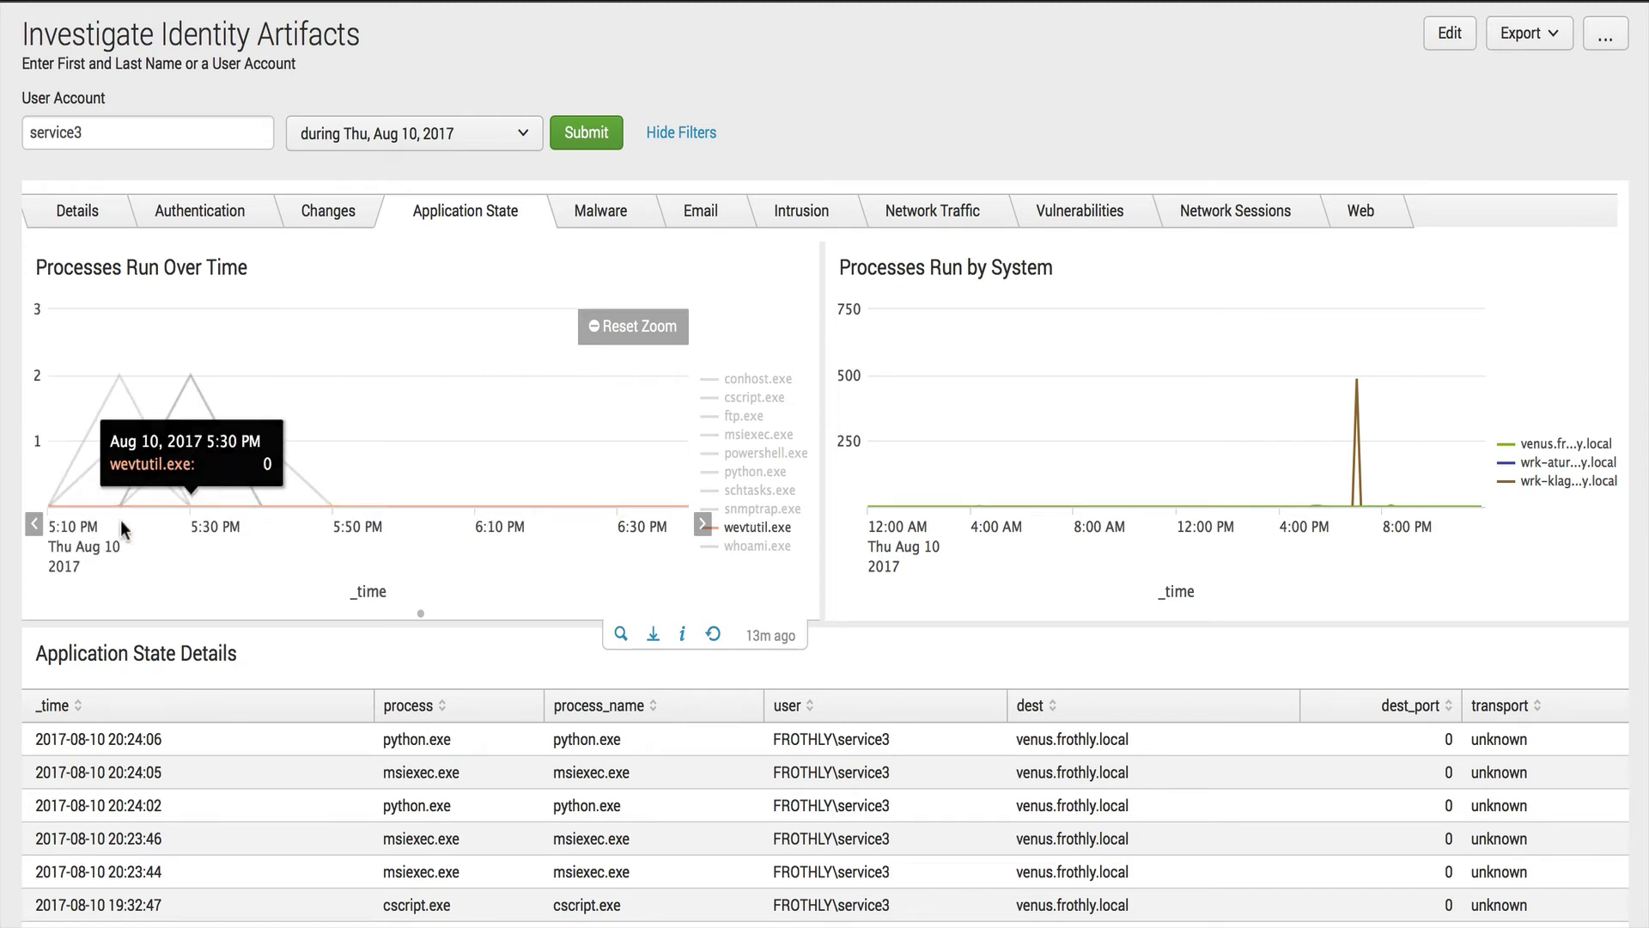
- Pan the process chart back to 4:40–6:00 PM to examine the powershell.exe and ftp.exe peaks
{"action": "left_click", "coordinate": [34, 525]}
{"action": "left_click", "coordinate": [34, 525]}
{"action": "left_click", "coordinate": [34, 525]}
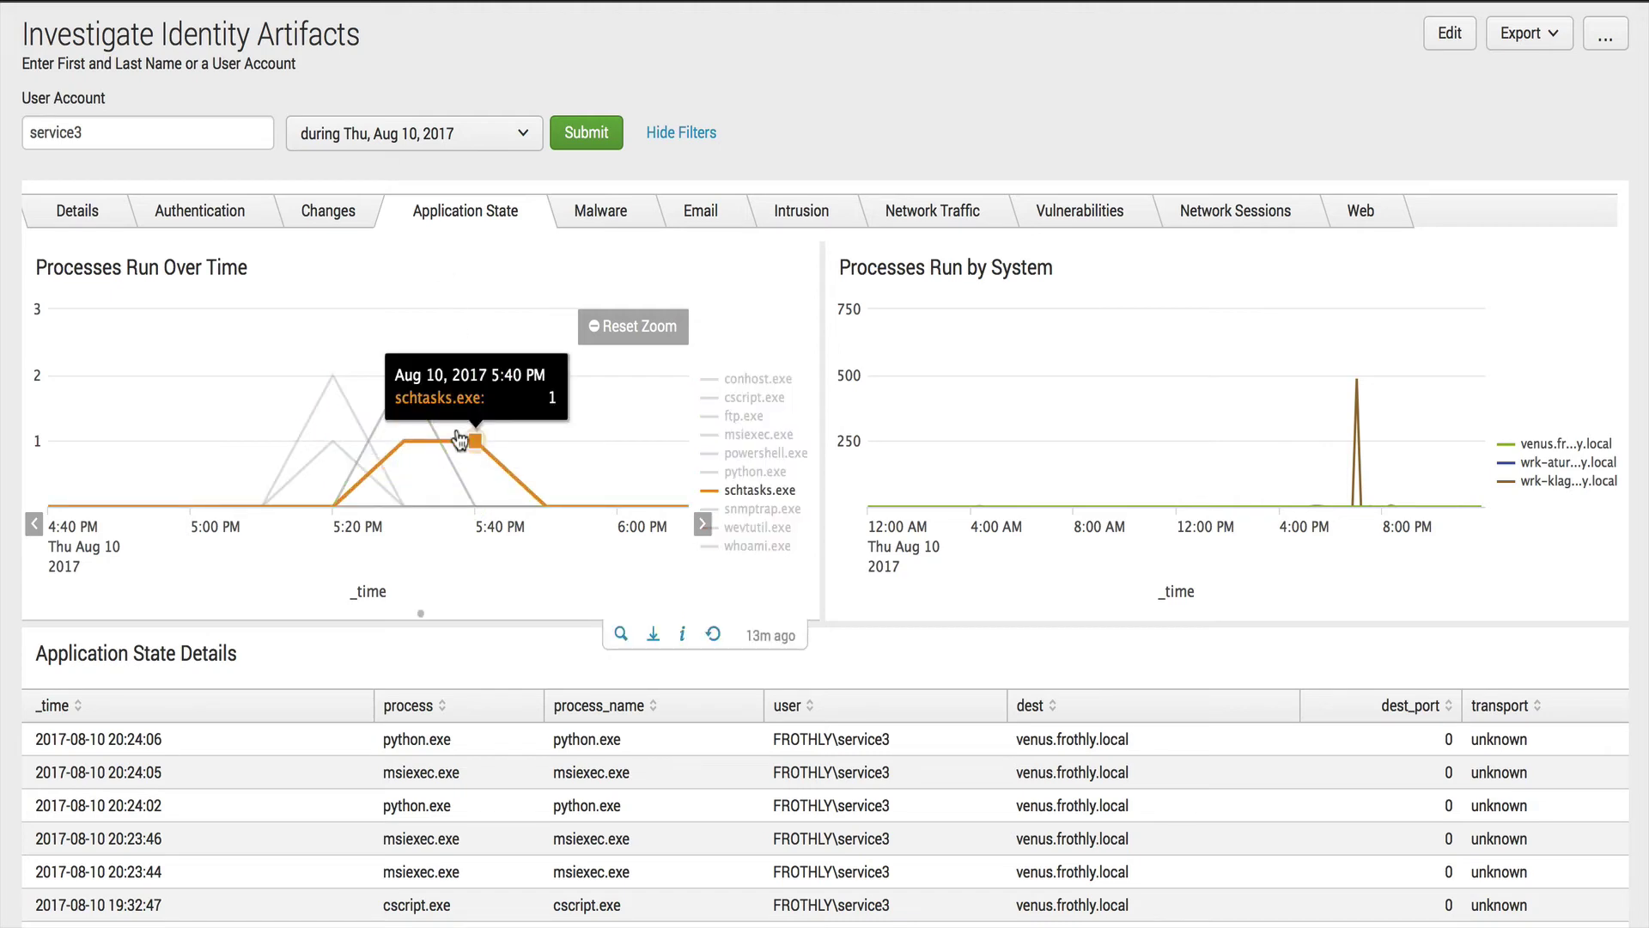
{"action": "scroll", "coordinate": [487, 780], "scroll_direction": "down", "scroll_amount": 3}
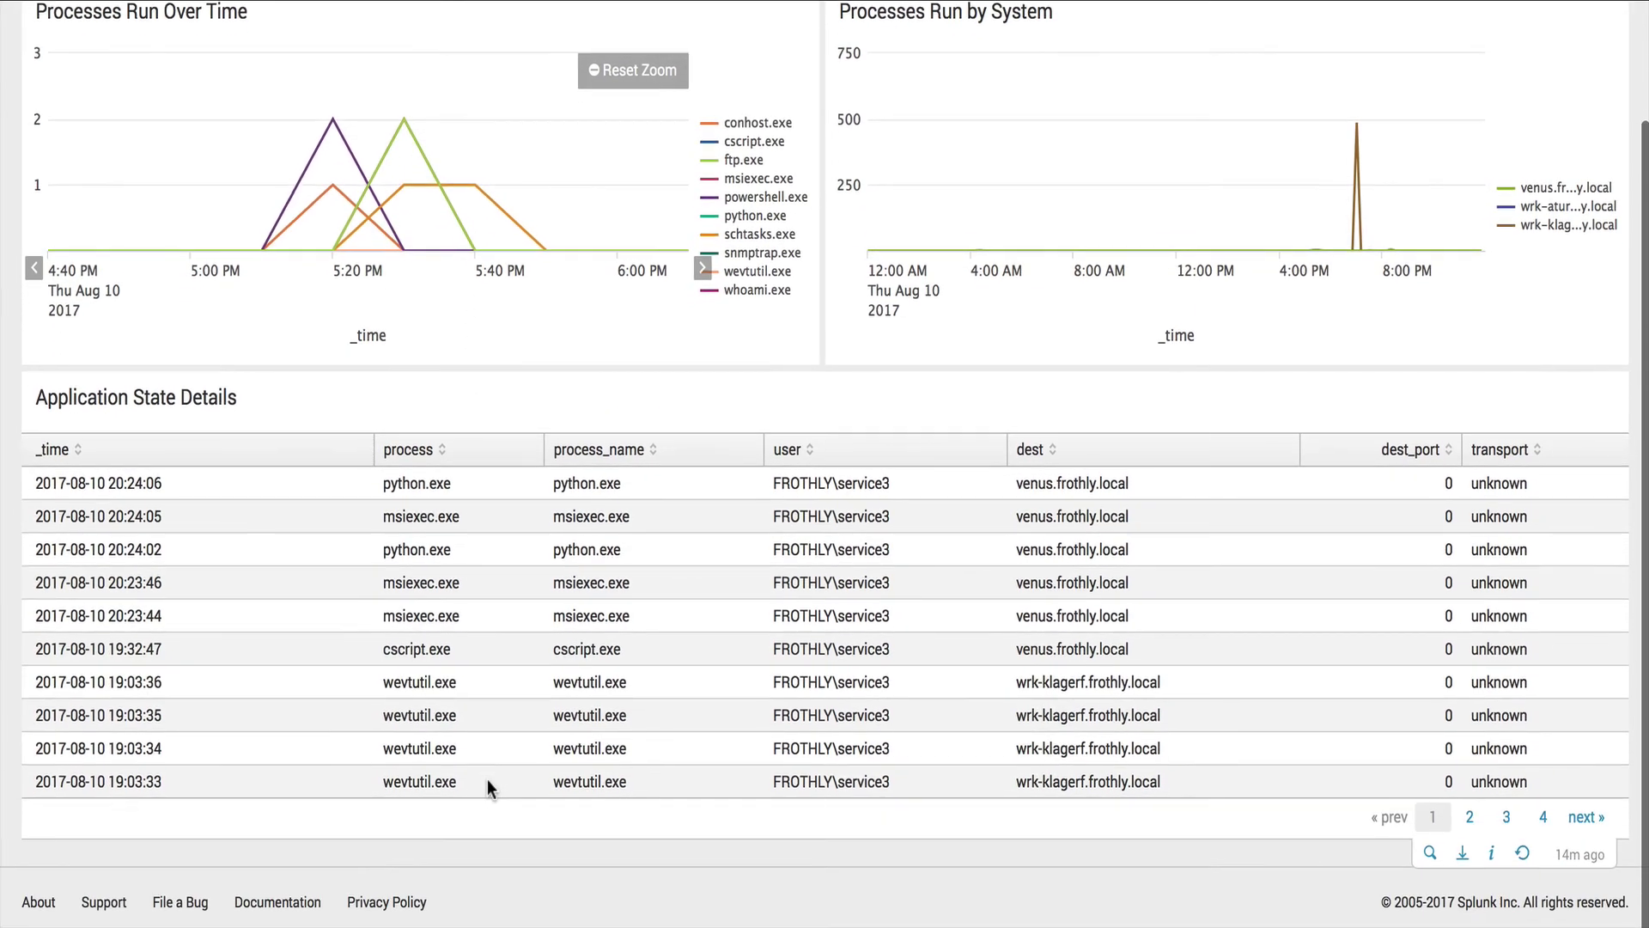
{"action": "scroll", "coordinate": [488, 780], "scroll_direction": "up", "scroll_amount": 1}
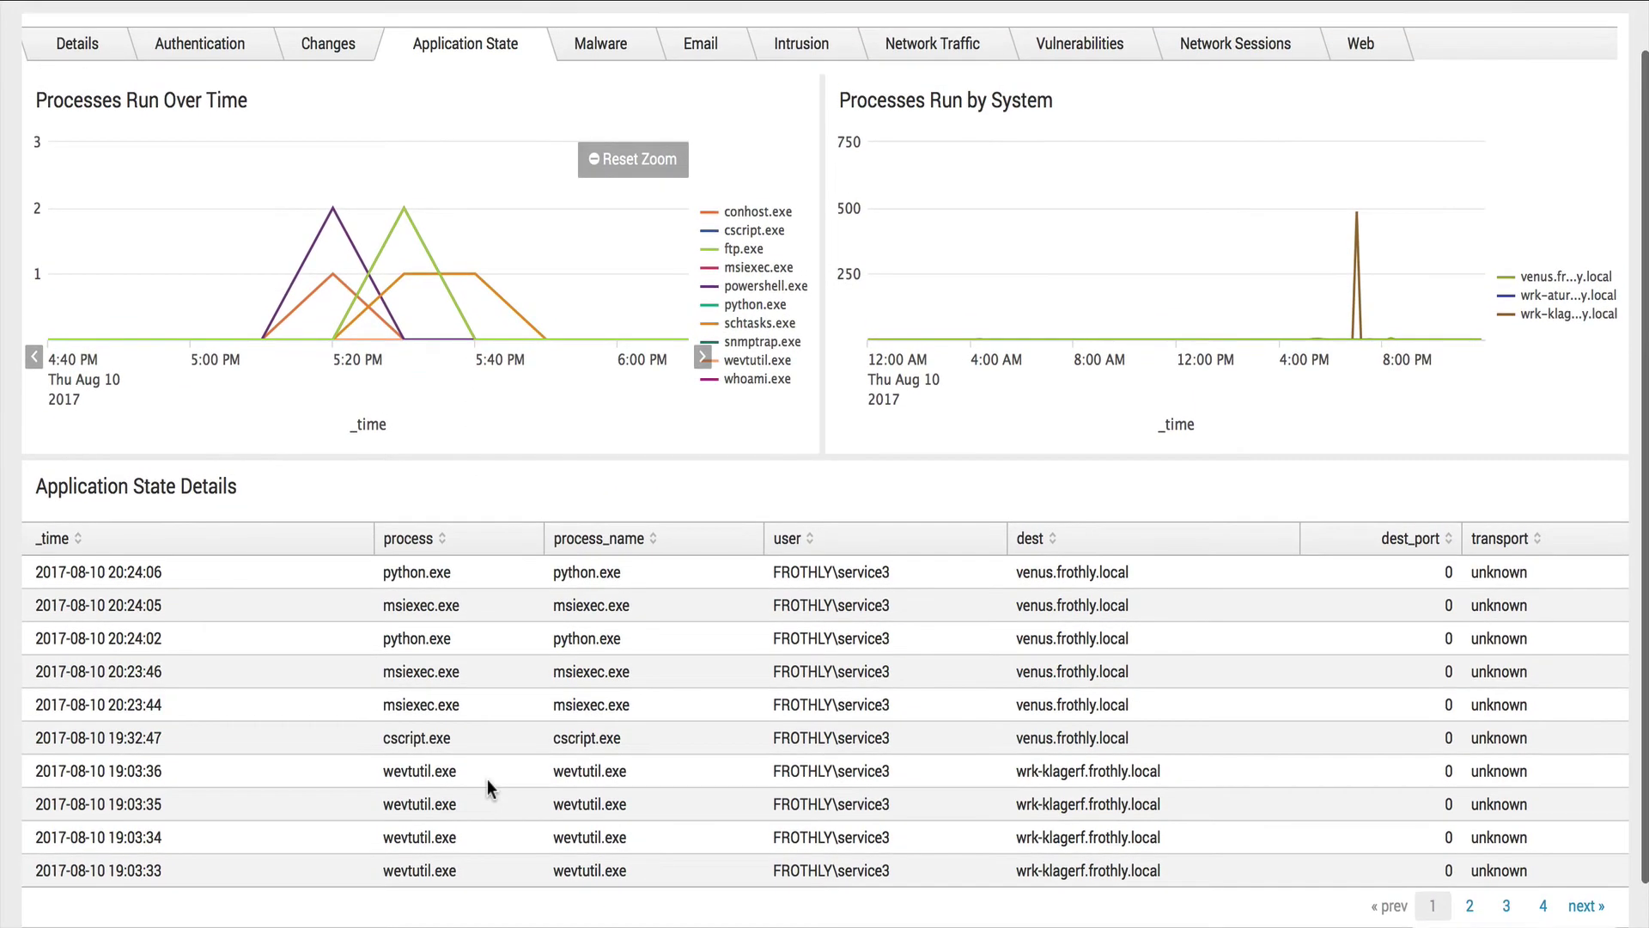
{"action": "scroll", "coordinate": [487, 780], "scroll_direction": "up", "scroll_amount": 2}
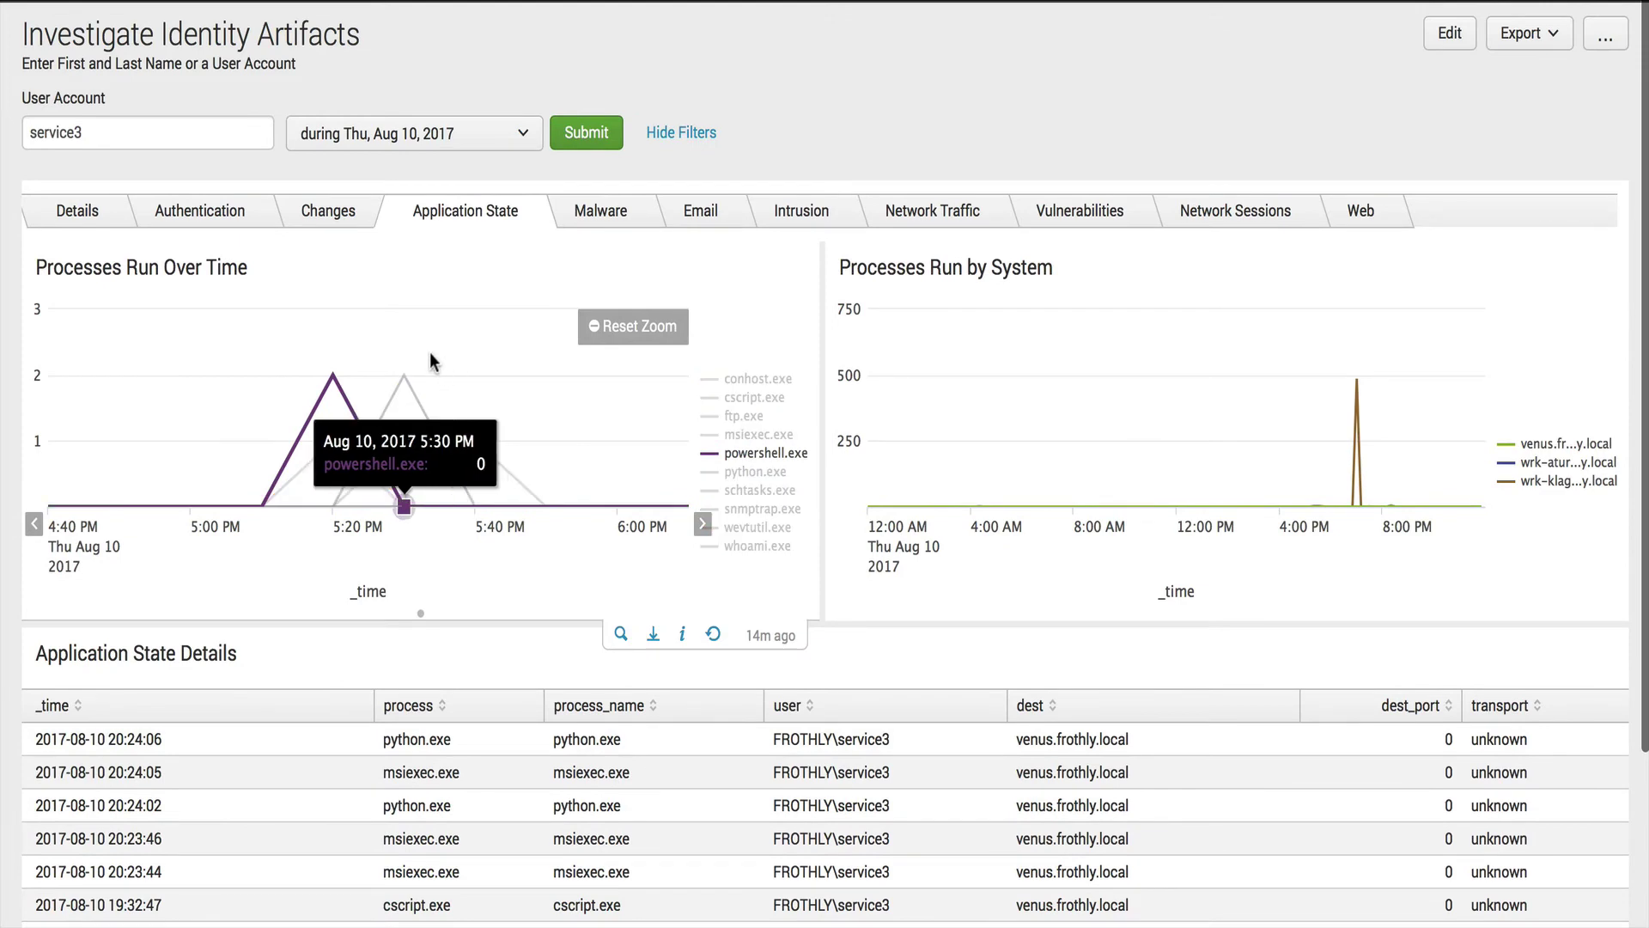
{"action": "mouse_move", "coordinate": [406, 377]}
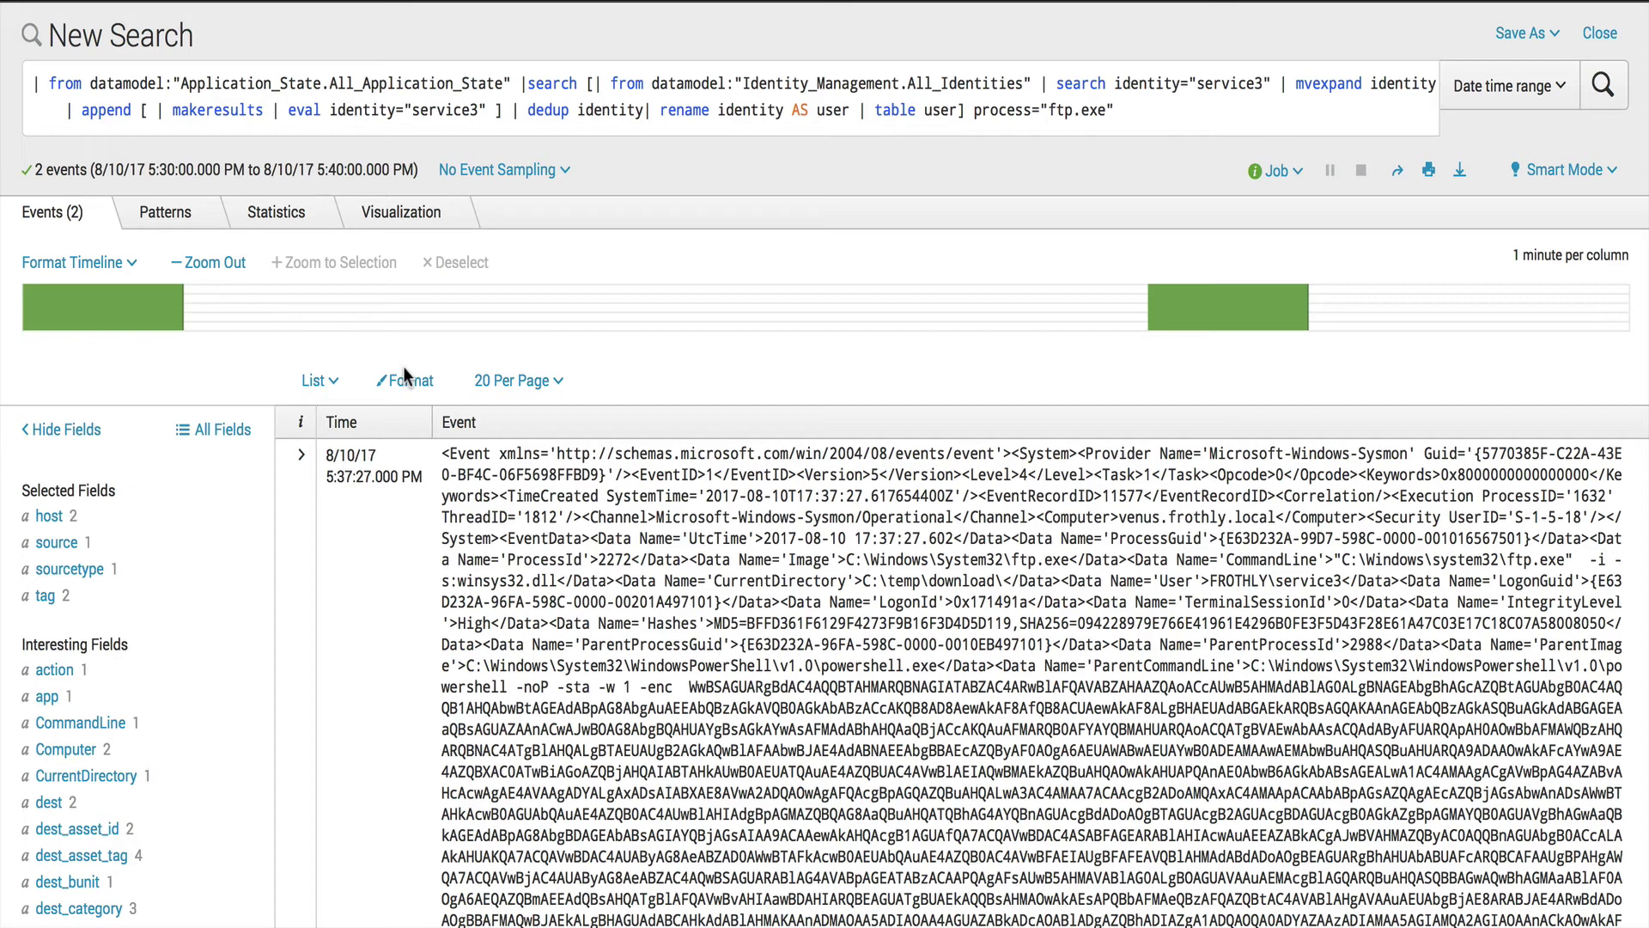
- Scroll down to the two ftp.exe events in the drill-down search results
{"action": "scroll", "coordinate": [720, 161], "scroll_direction": "down", "scroll_amount": 5}
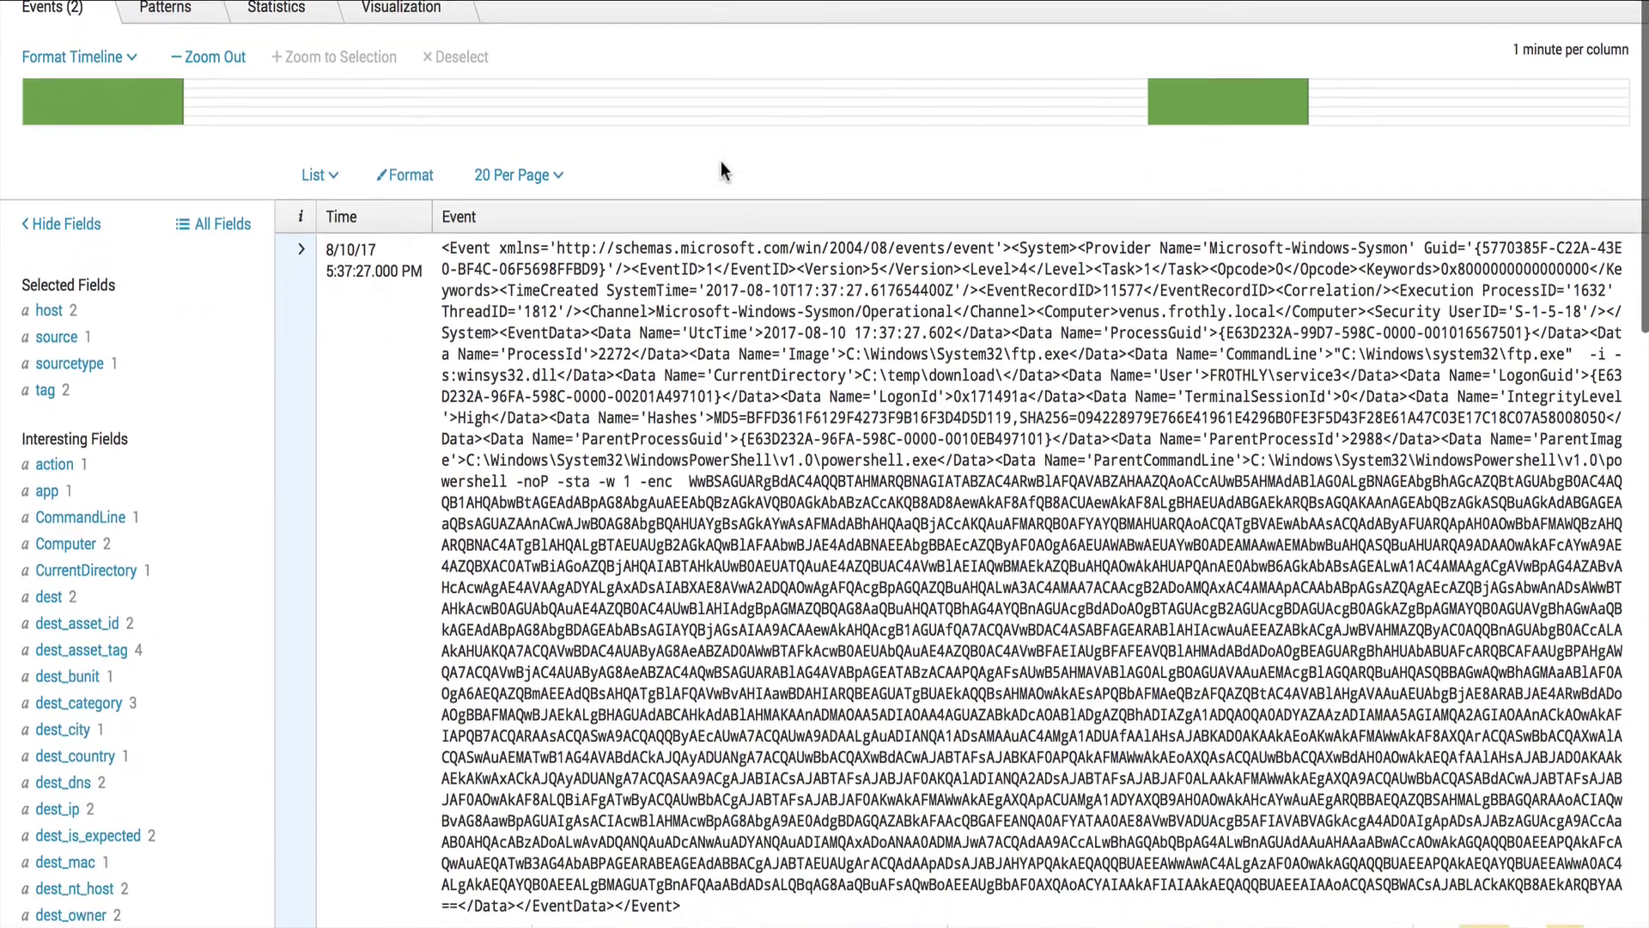
{"action": "scroll", "coordinate": [720, 162], "scroll_direction": "down", "scroll_amount": 1}
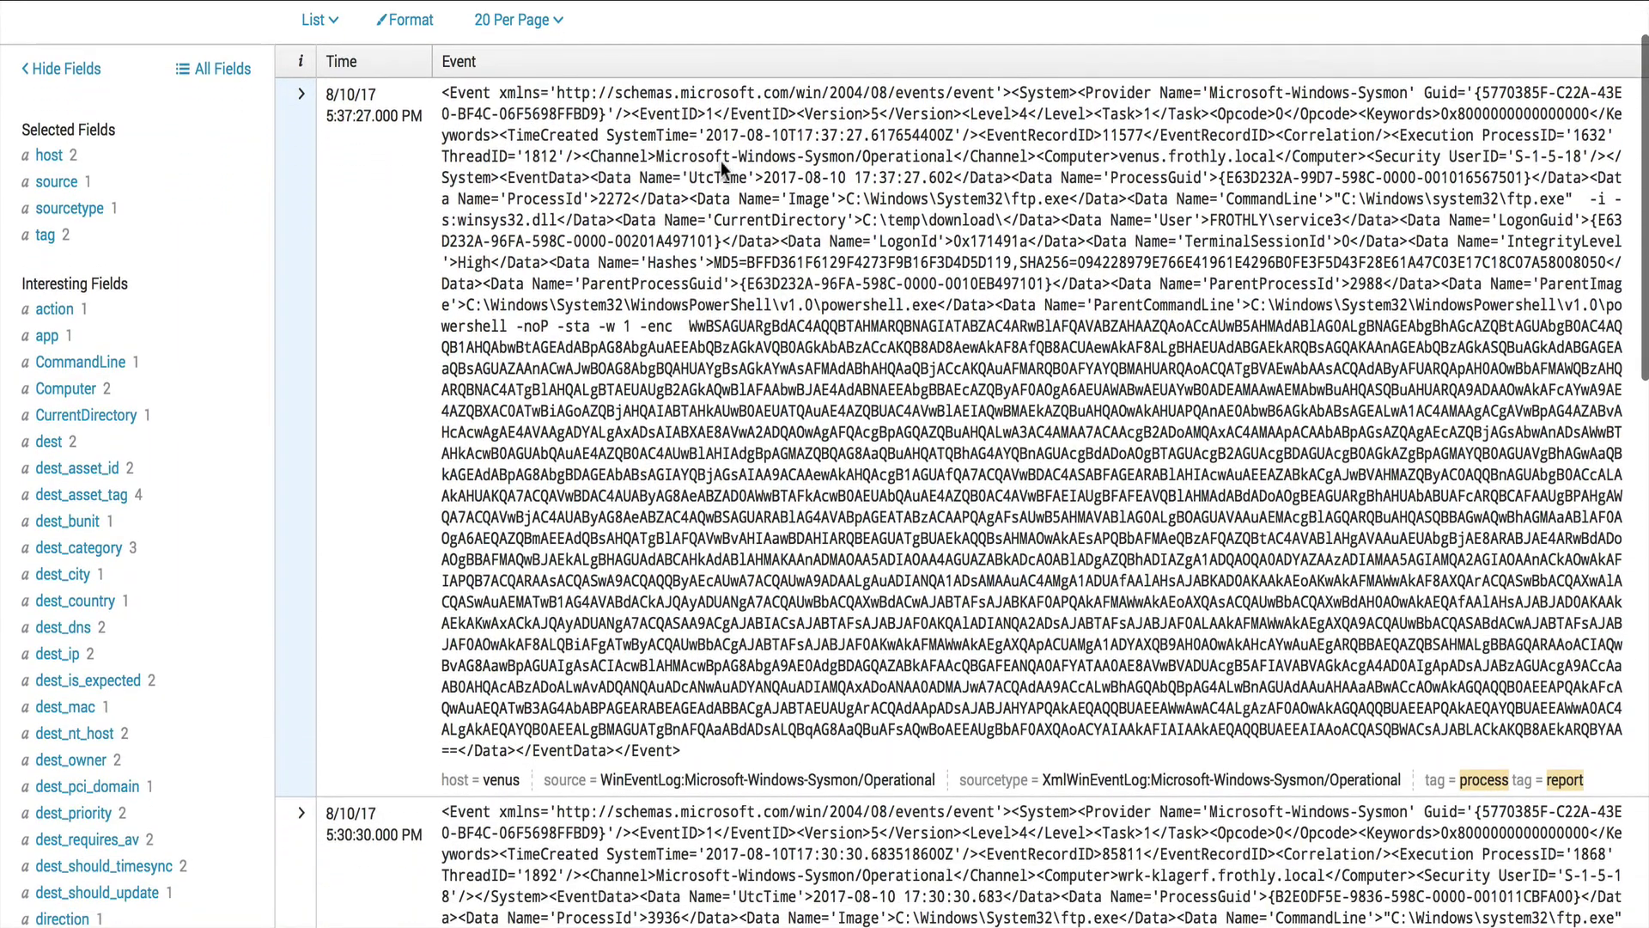
{"action": "left_click", "coordinate": [301, 94]}
{"action": "scroll", "coordinate": [371, 216], "scroll_direction": "down", "scroll_amount": 5}
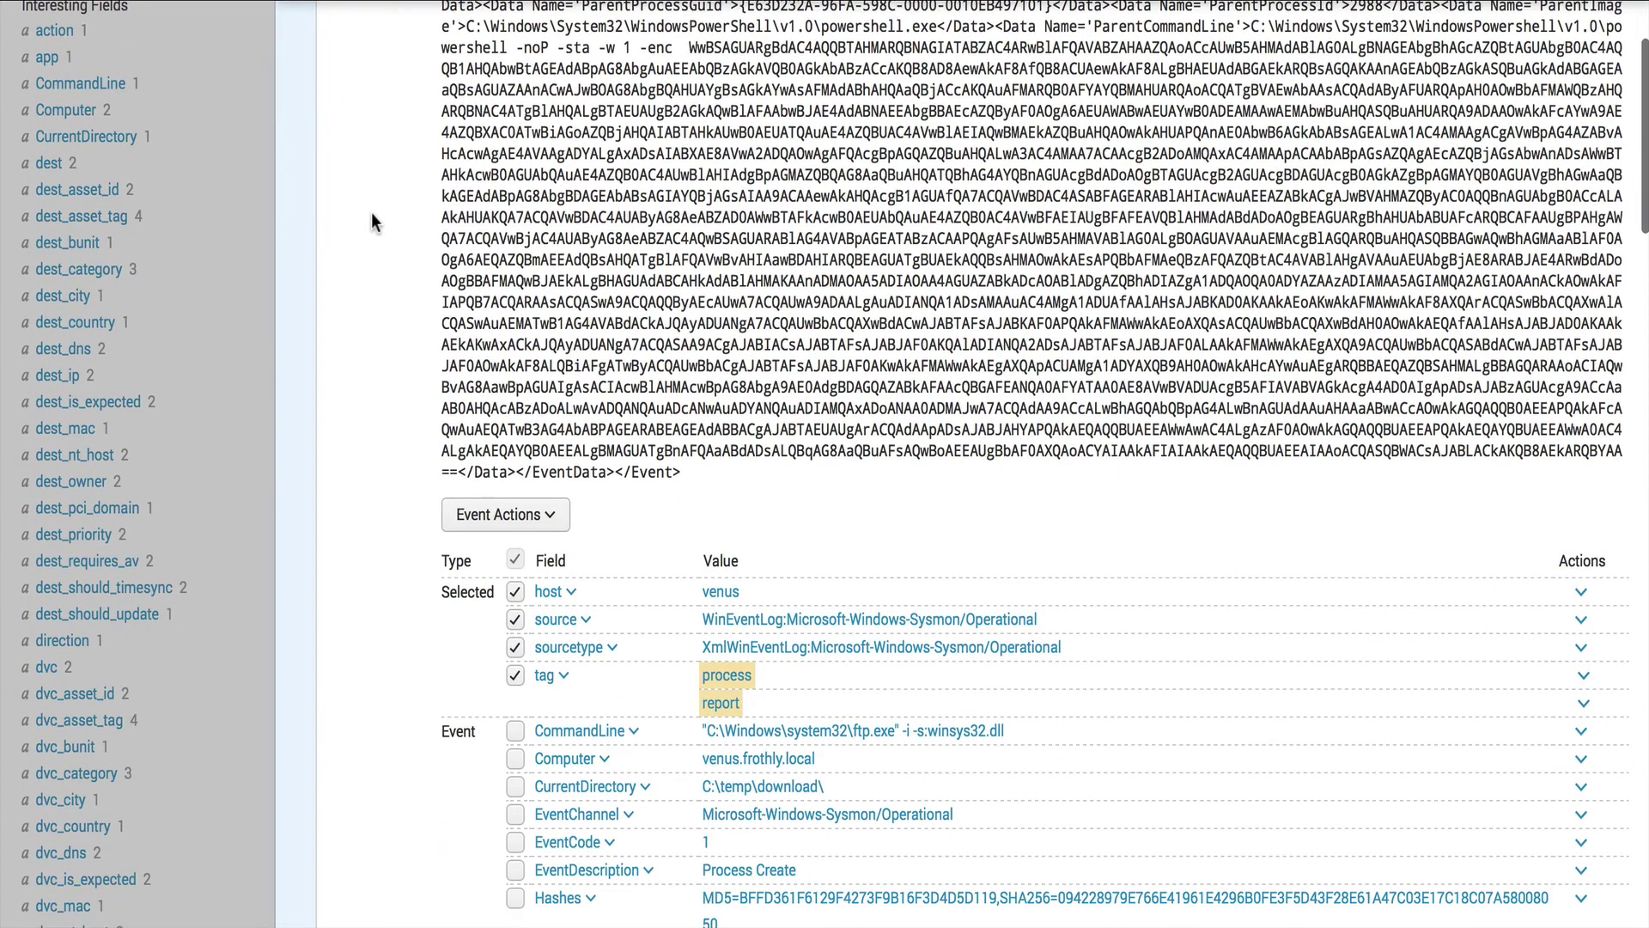
{"action": "scroll", "coordinate": [372, 216], "scroll_direction": "down", "scroll_amount": 9}
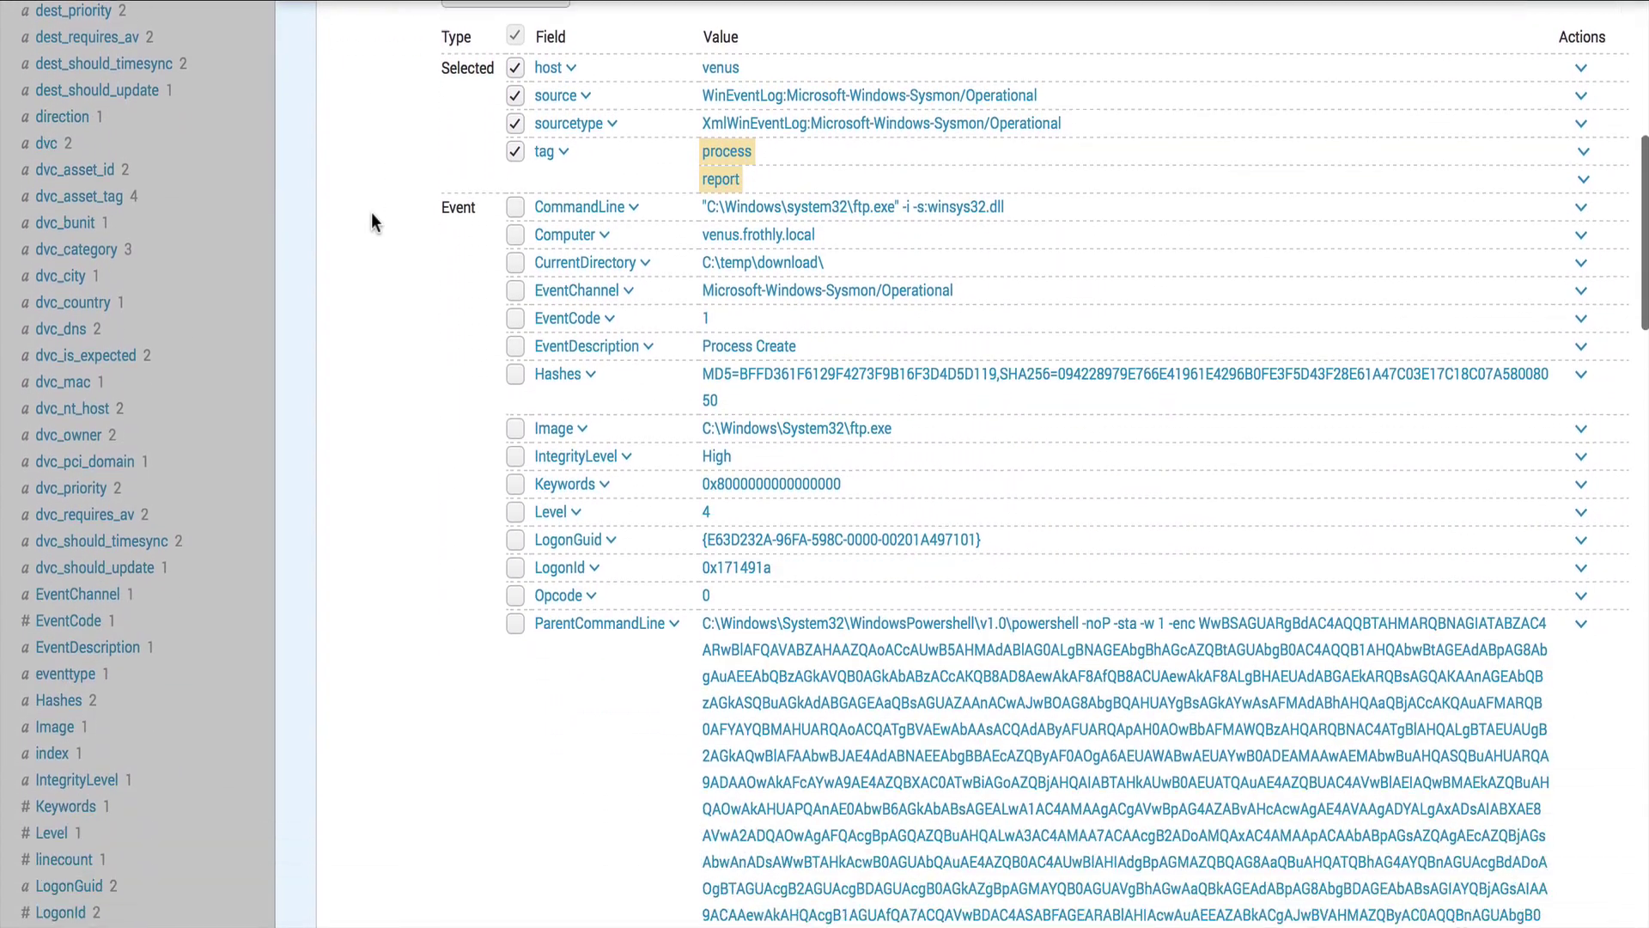
{"action": "scroll", "coordinate": [371, 222], "scroll_direction": "down", "scroll_amount": 1}
{"action": "scroll", "coordinate": [371, 216], "scroll_direction": "down", "scroll_amount": 3}
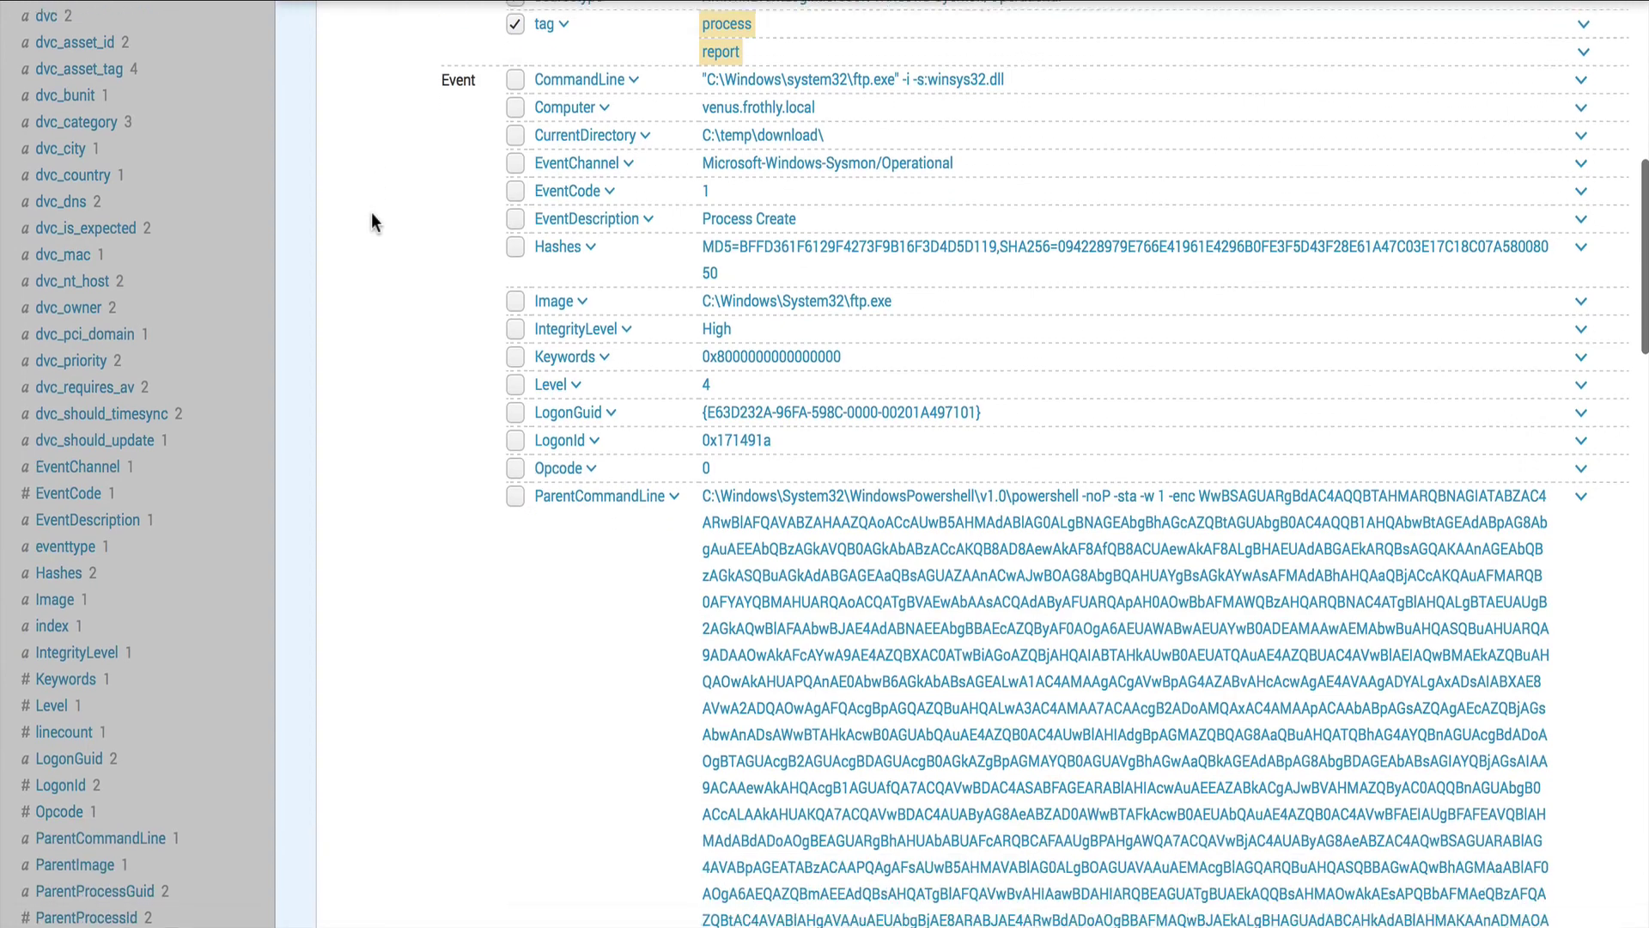
{"action": "scroll", "coordinate": [372, 222], "scroll_direction": "up", "scroll_amount": 1}
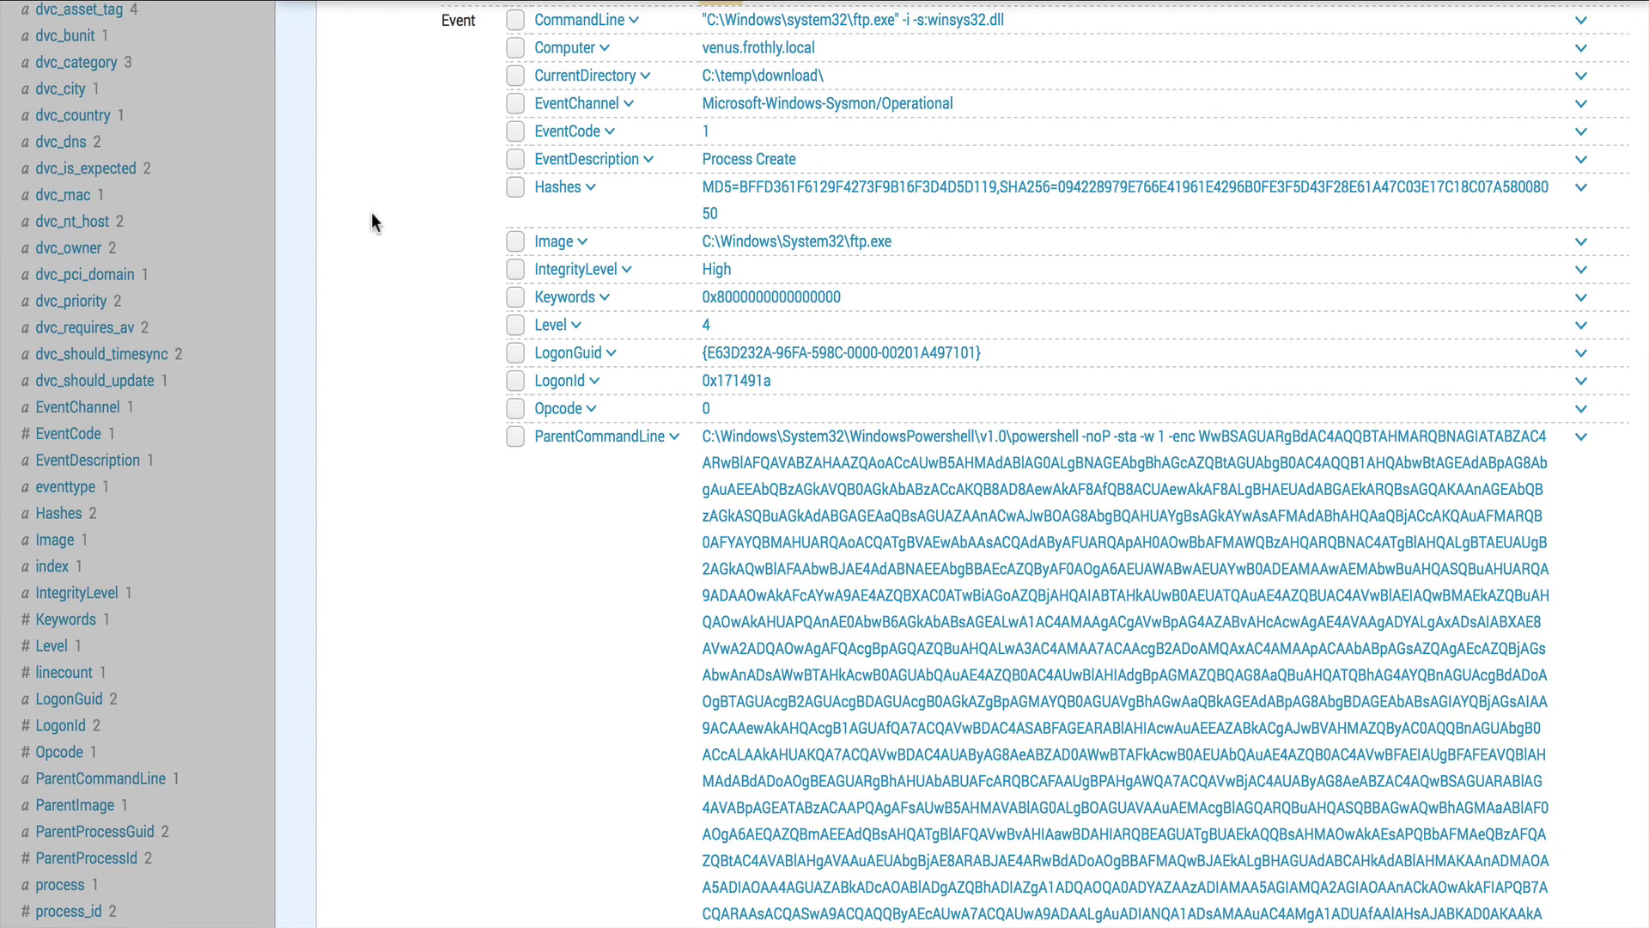
{"action": "scroll", "coordinate": [371, 214], "scroll_direction": "down", "scroll_amount": 5}
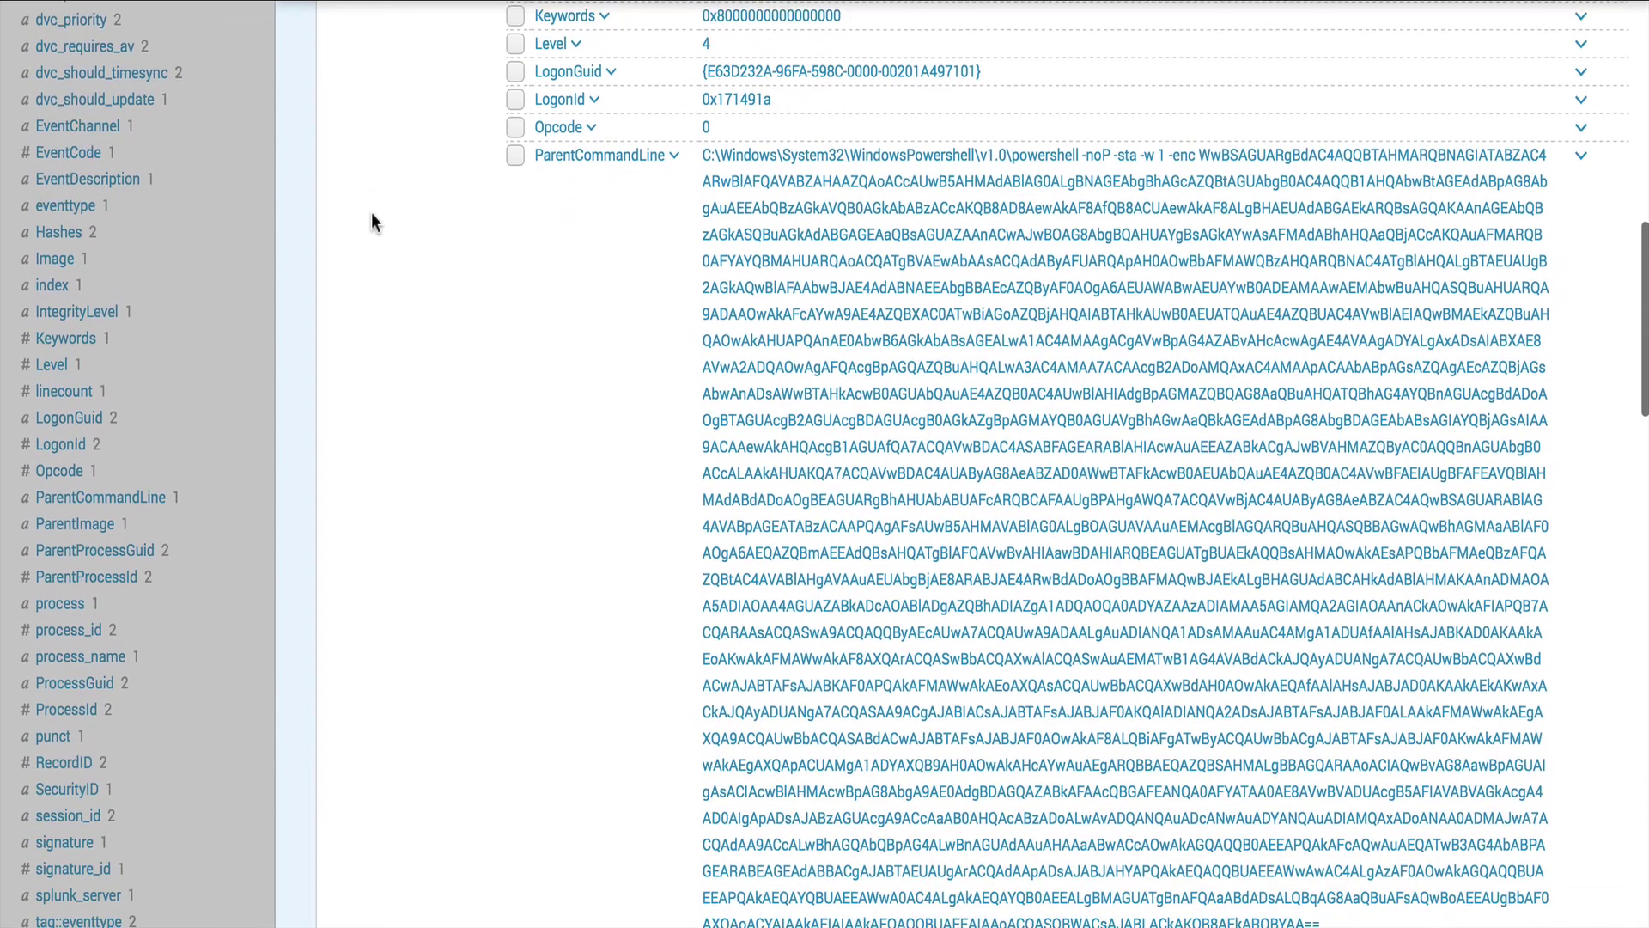
{"action": "scroll", "coordinate": [371, 222], "scroll_direction": "down", "scroll_amount": 3}
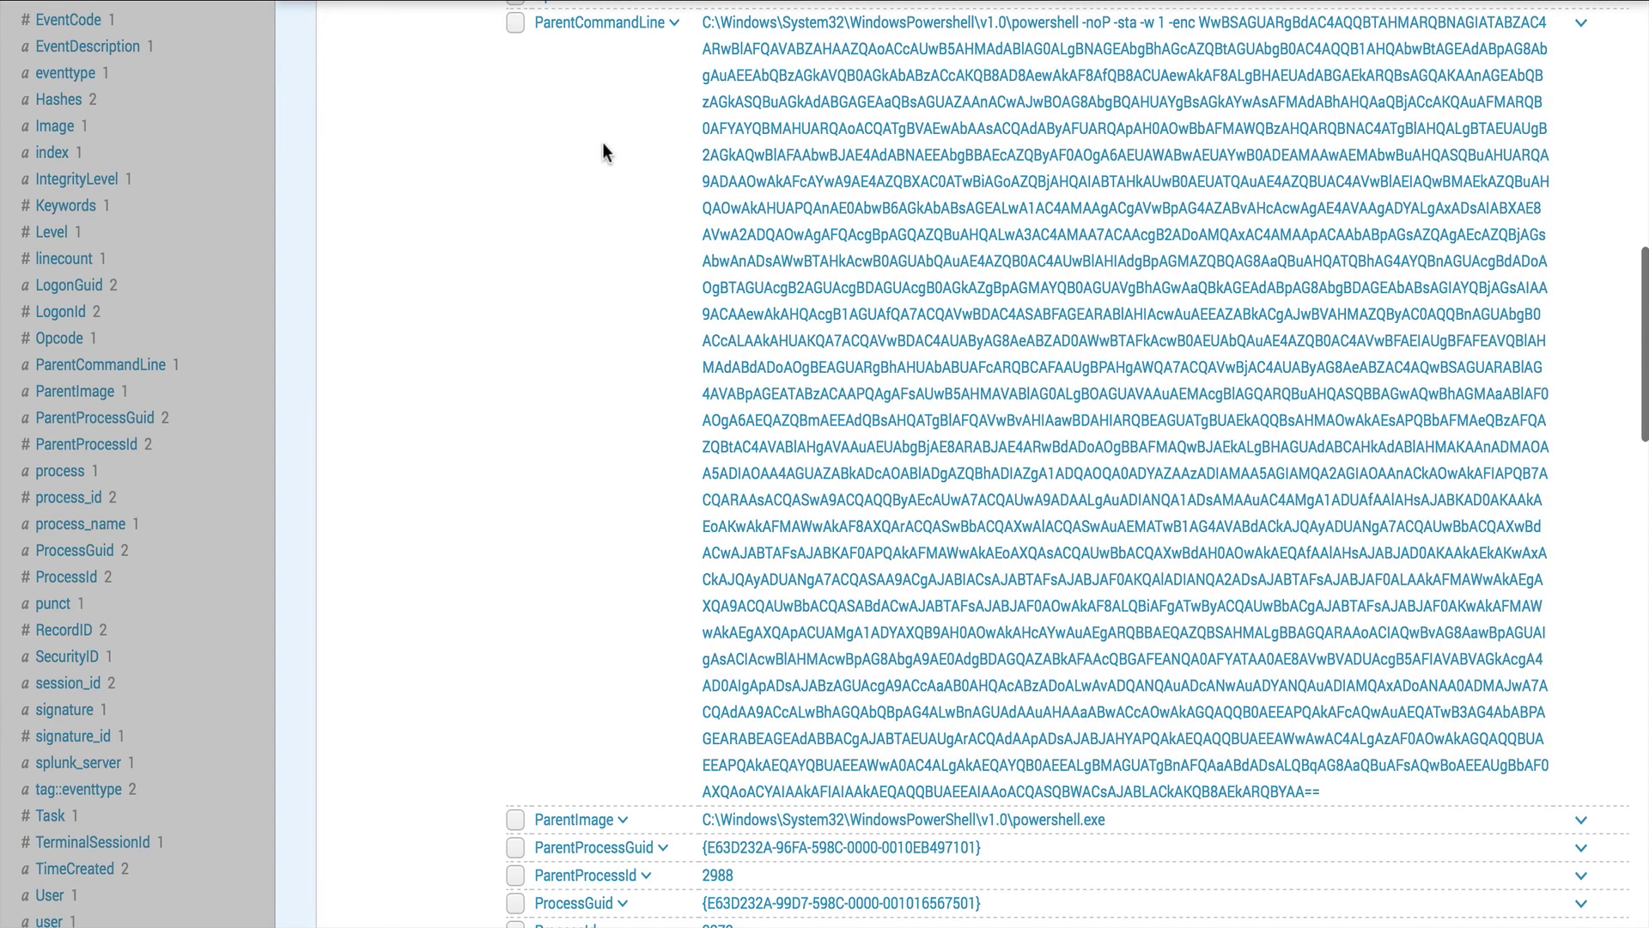
{"action": "scroll", "coordinate": [604, 150], "scroll_direction": "down", "scroll_amount": 6}
{"action": "scroll", "coordinate": [604, 151], "scroll_direction": "down", "scroll_amount": 3}
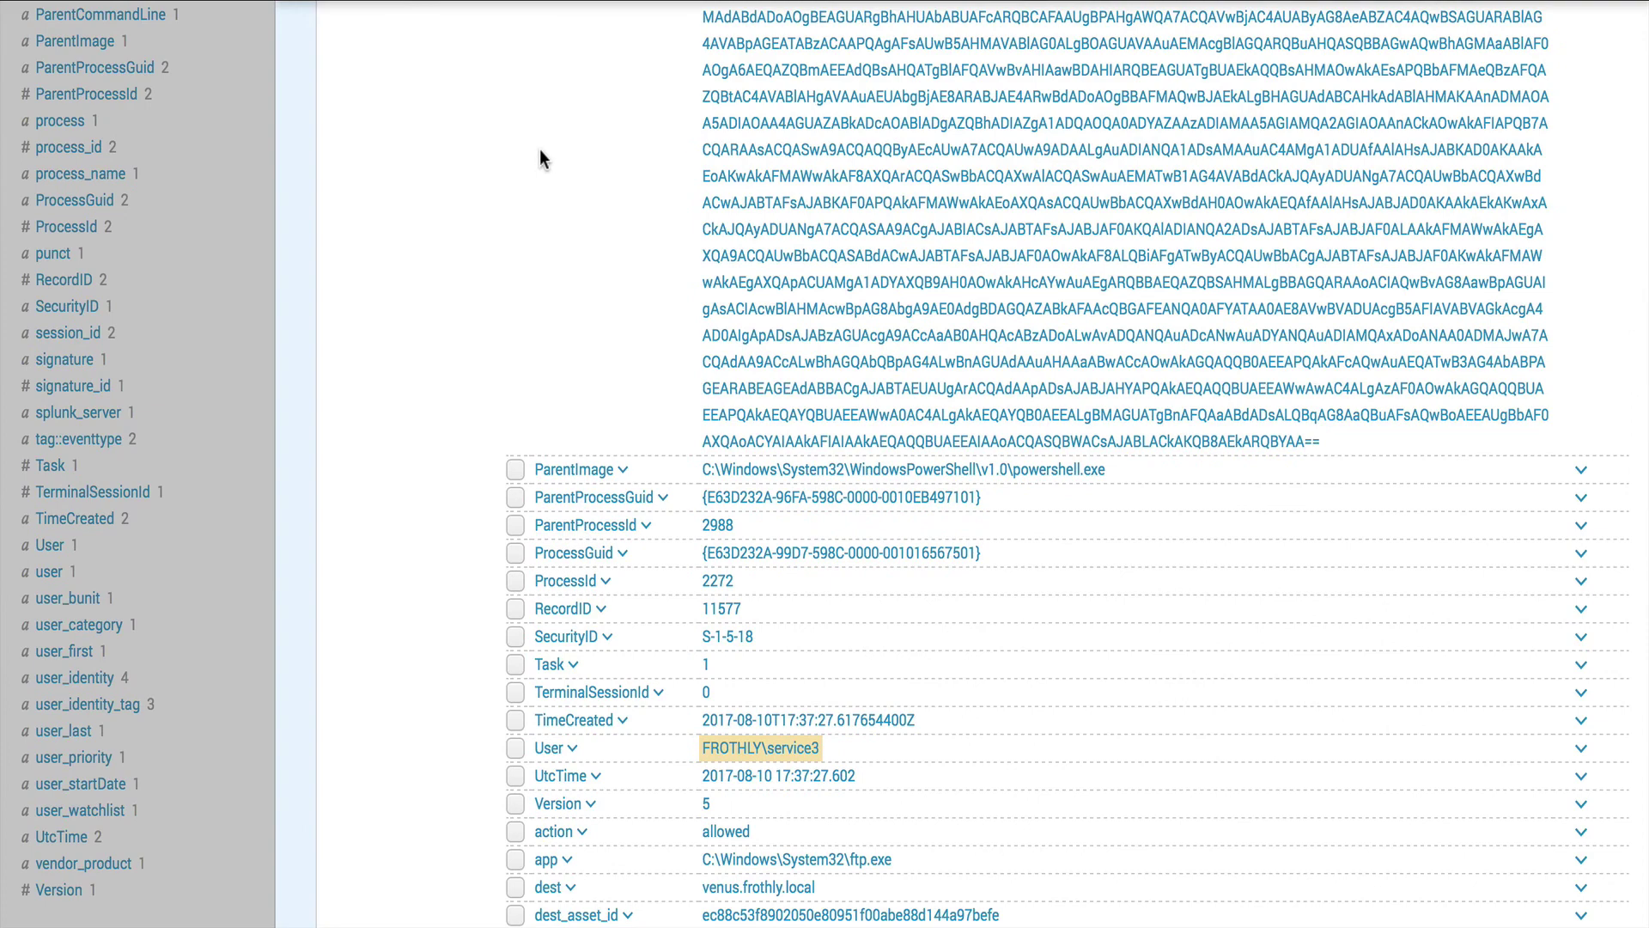
{"action": "scroll", "coordinate": [541, 153], "scroll_direction": "down", "scroll_amount": 9}
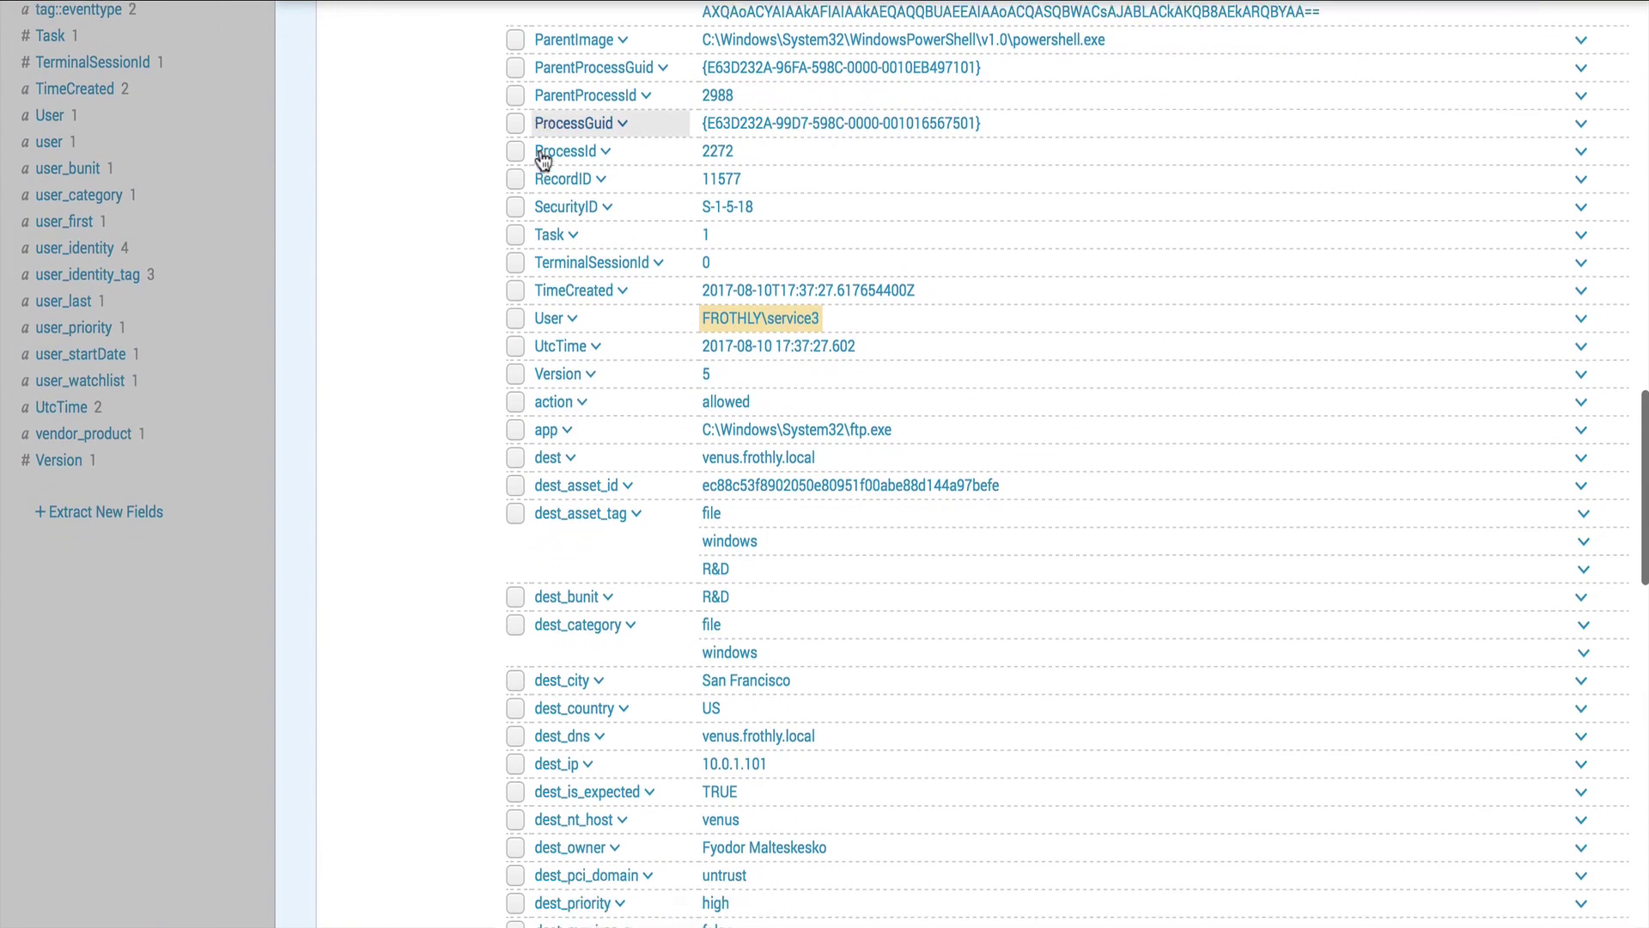
{"action": "scroll", "coordinate": [542, 161], "scroll_direction": "down", "scroll_amount": 10}
{"action": "scroll", "coordinate": [542, 161], "scroll_direction": "down", "scroll_amount": 20}
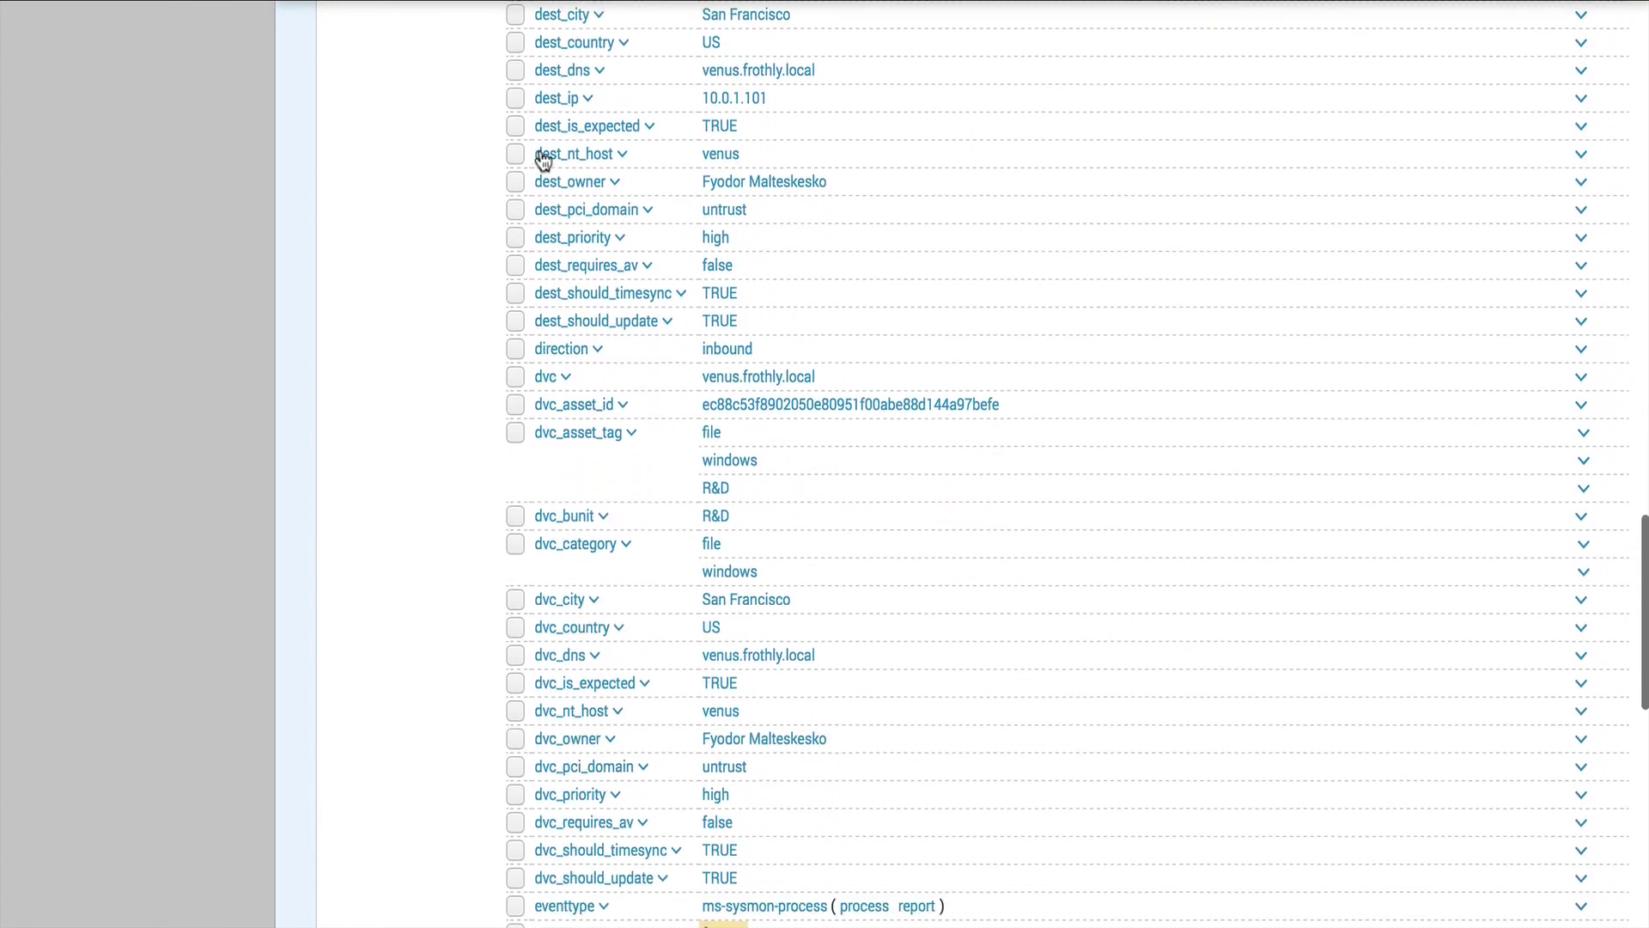
{"action": "scroll", "coordinate": [541, 158], "scroll_direction": "down", "scroll_amount": 5}
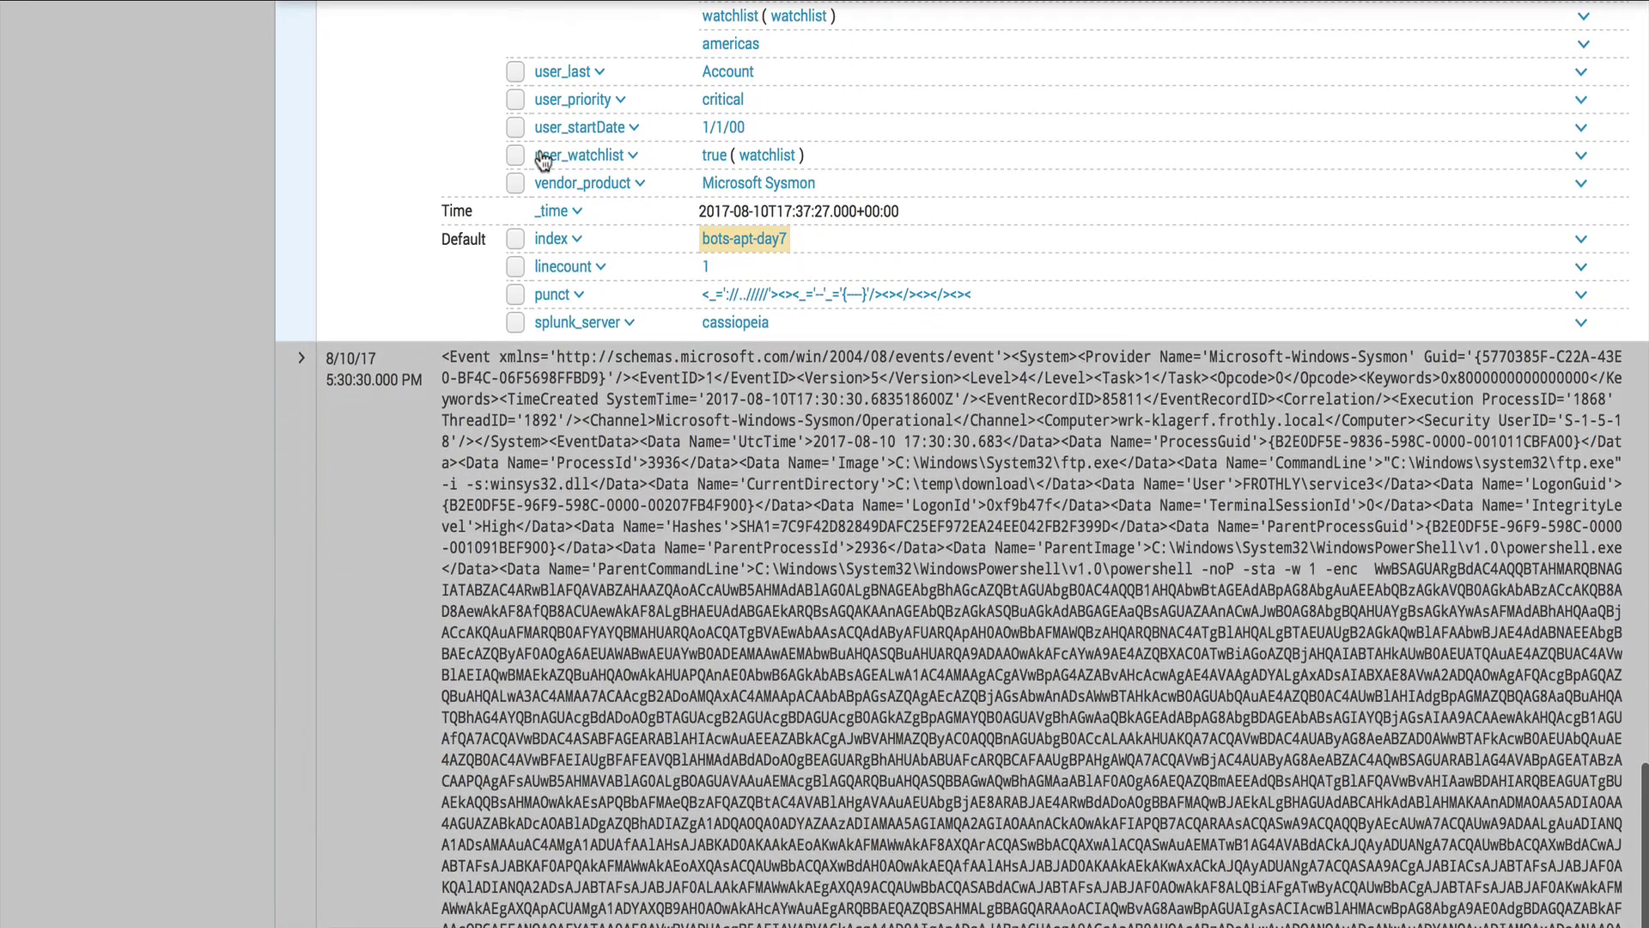
- Collapse the first event and inspect the wrk-klagerf 5:30:30 PM ftp.exe event's fields
{"action": "left_click", "coordinate": [302, 357]}
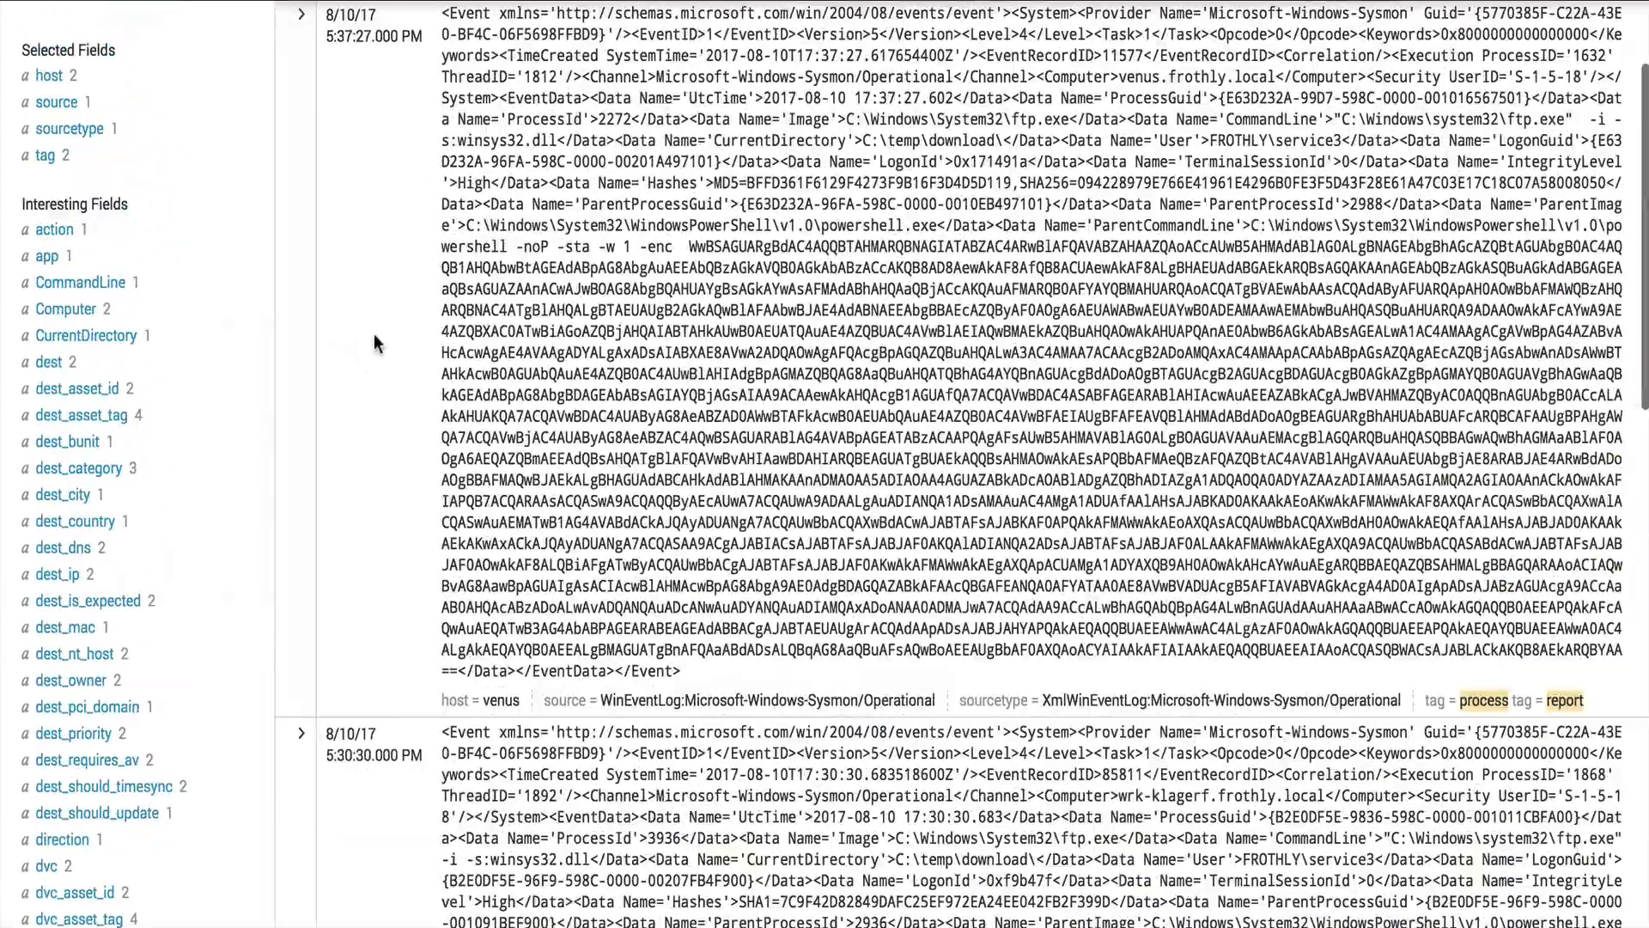
{"action": "scroll", "coordinate": [372, 343], "scroll_direction": "down", "scroll_amount": 15}
{"action": "left_click", "coordinate": [299, 57]}
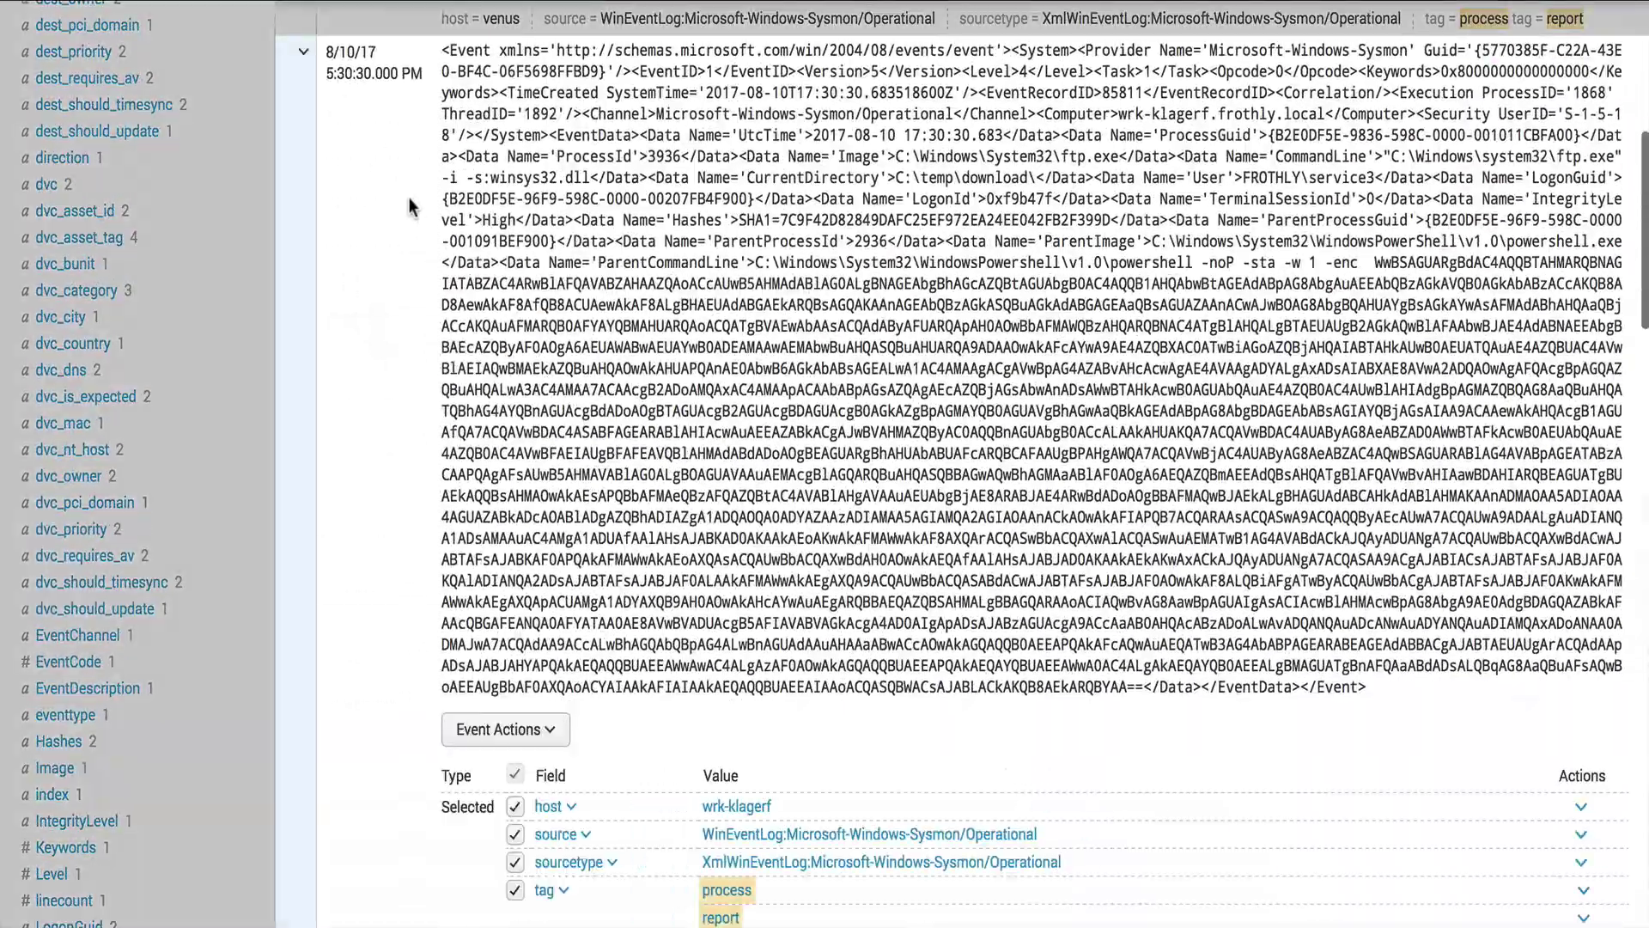
{"action": "scroll", "coordinate": [411, 205], "scroll_direction": "down", "scroll_amount": 7}
{"action": "scroll", "coordinate": [380, 342], "scroll_direction": "down", "scroll_amount": 8}
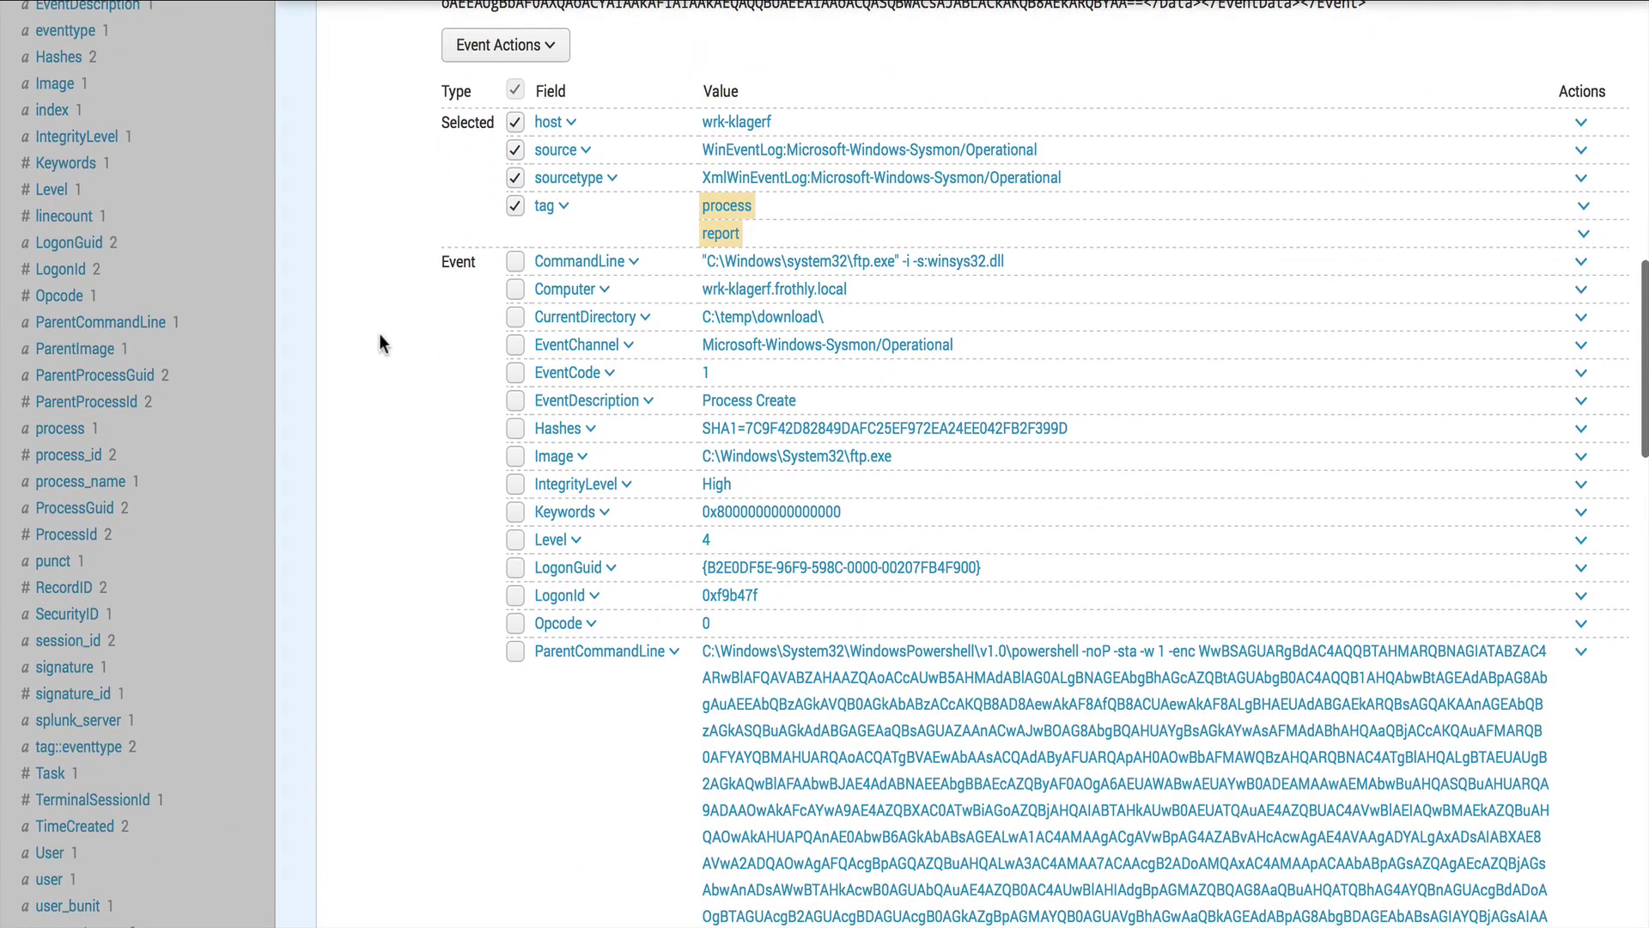
{"action": "scroll", "coordinate": [380, 342], "scroll_direction": "down", "scroll_amount": 9}
{"action": "scroll", "coordinate": [380, 343], "scroll_direction": "down", "scroll_amount": 4}
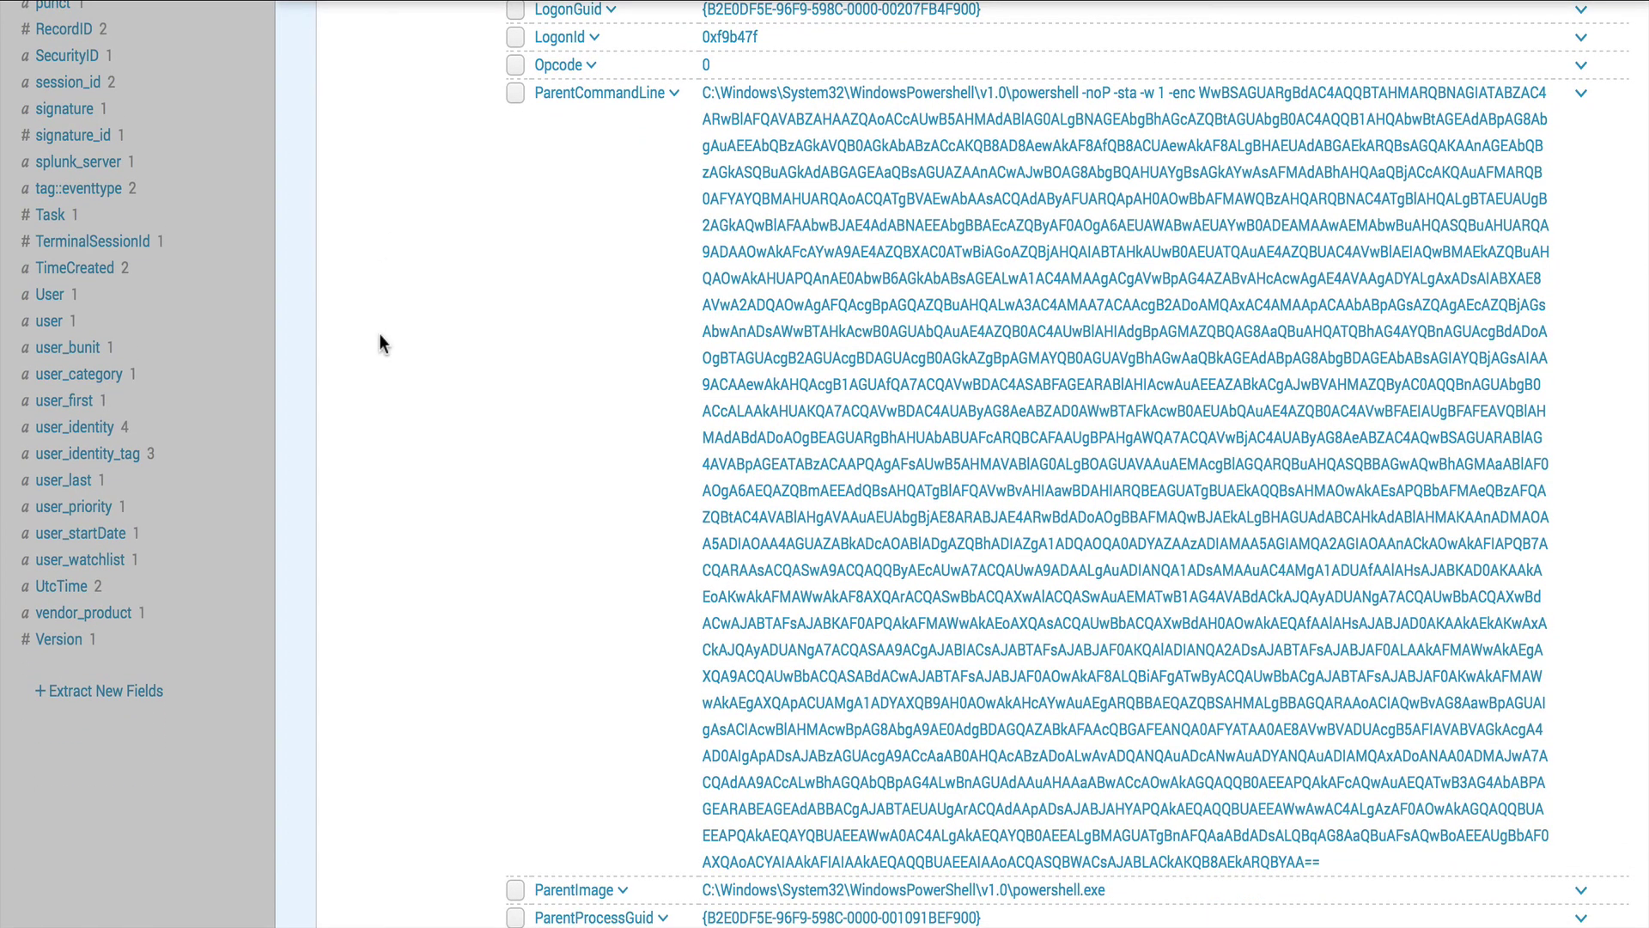
{"action": "scroll", "coordinate": [380, 335], "scroll_direction": "up", "scroll_amount": 20}
{"action": "scroll", "coordinate": [381, 335], "scroll_direction": "up", "scroll_amount": 20}
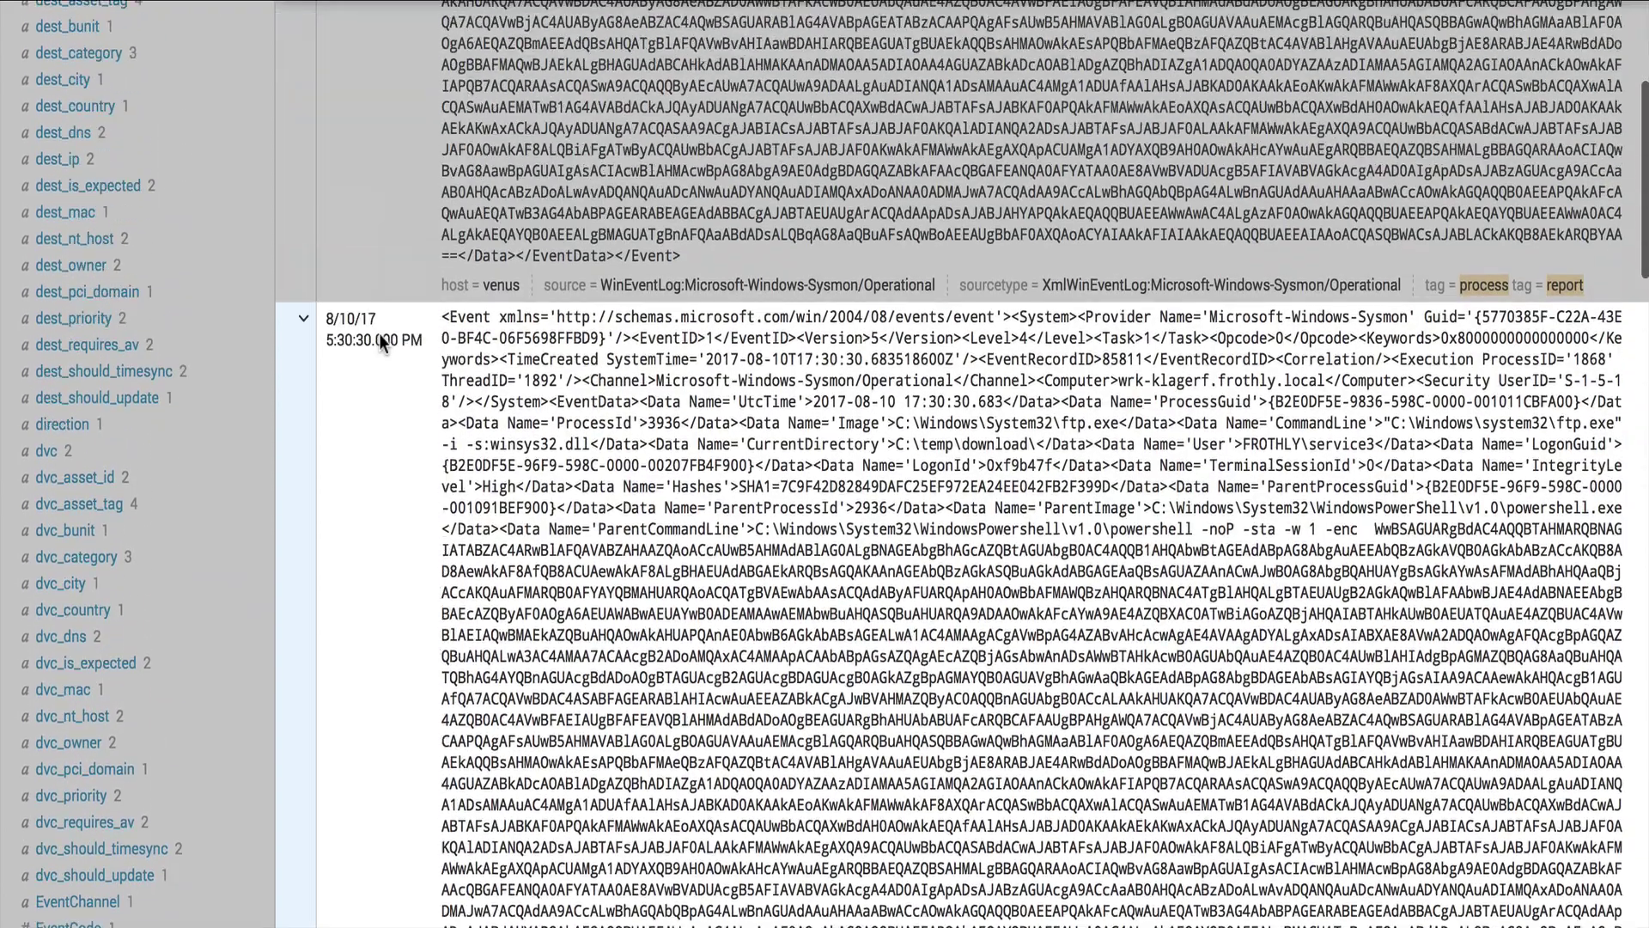